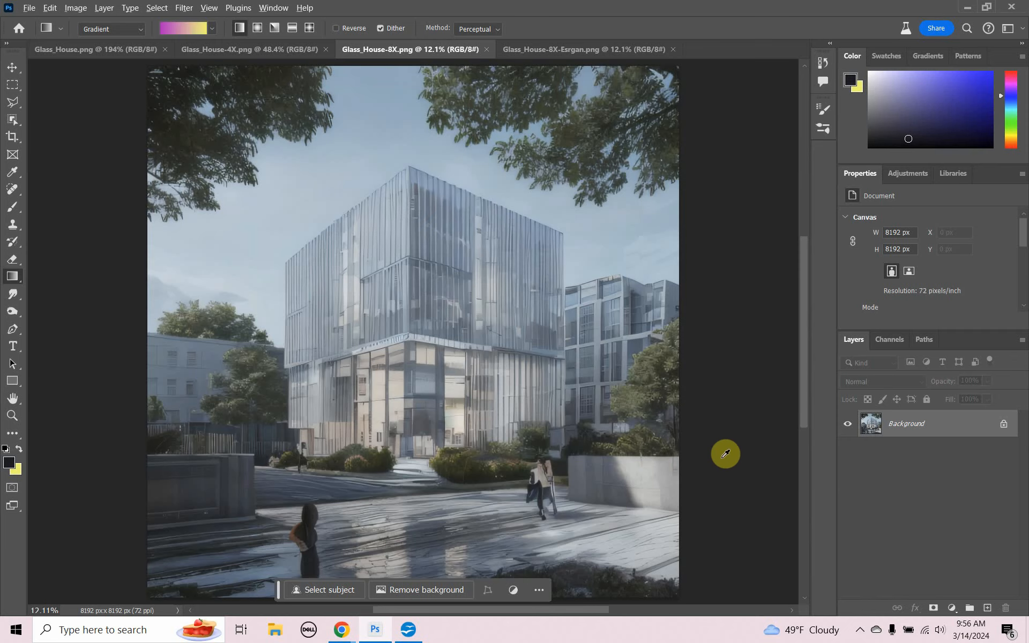
- Switch to Chrome, subscribe to the open YouTube channel, and set its notifications to All
key("alt+Tab")
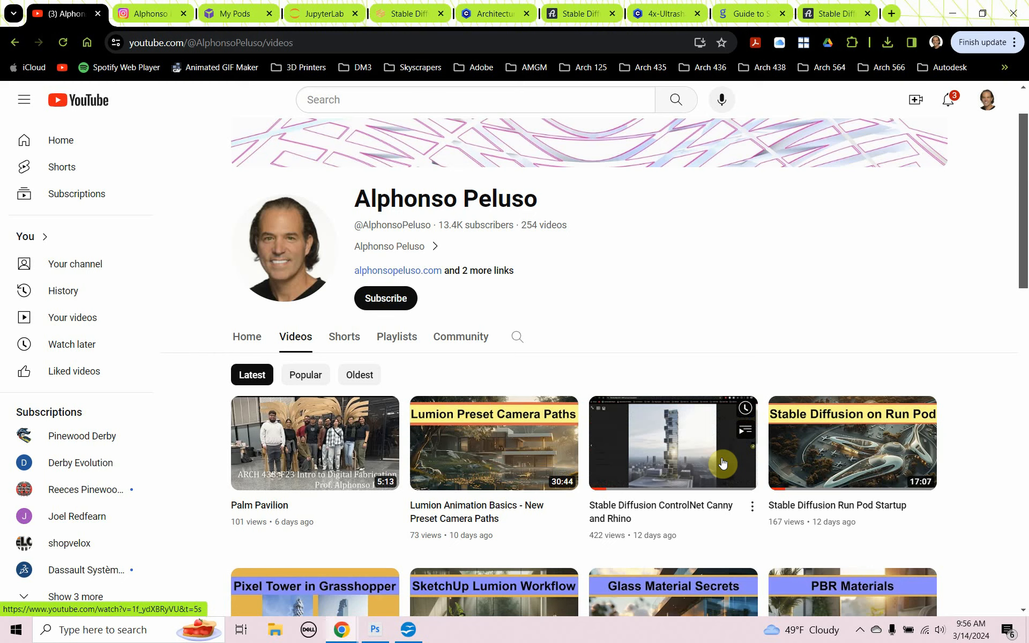
left_click(384, 300)
left_click(440, 301)
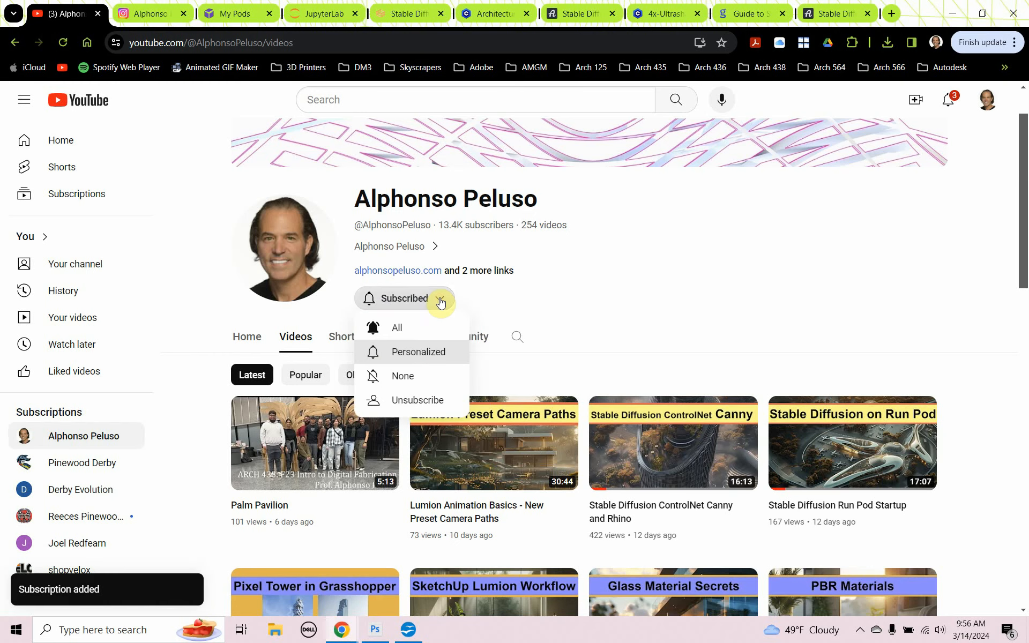
left_click(422, 327)
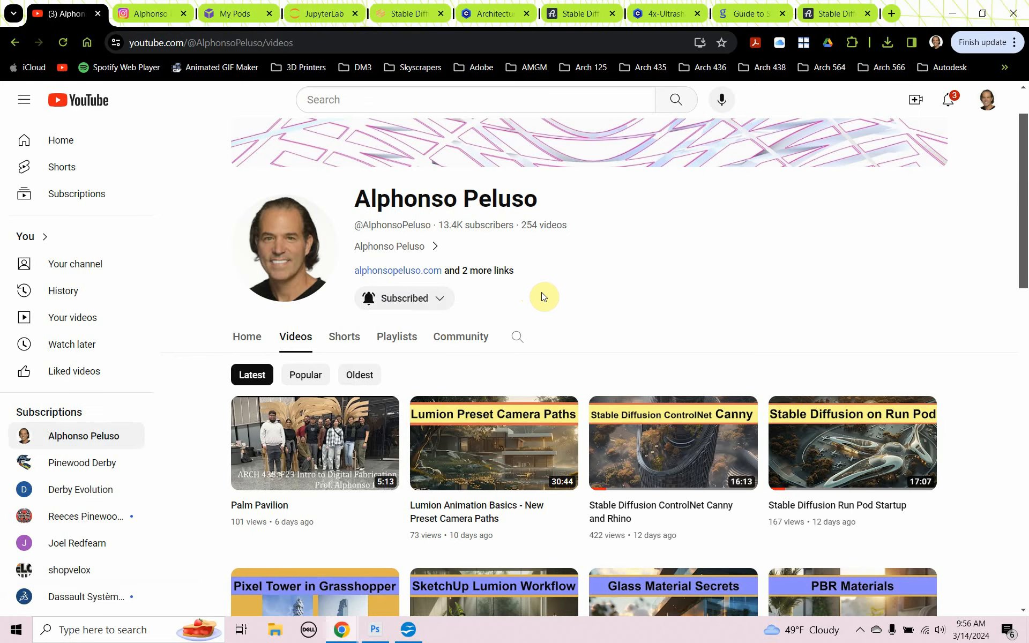
- Browse the latest uploads on the YouTube channel's video page
scroll(543, 296, "down", 9)
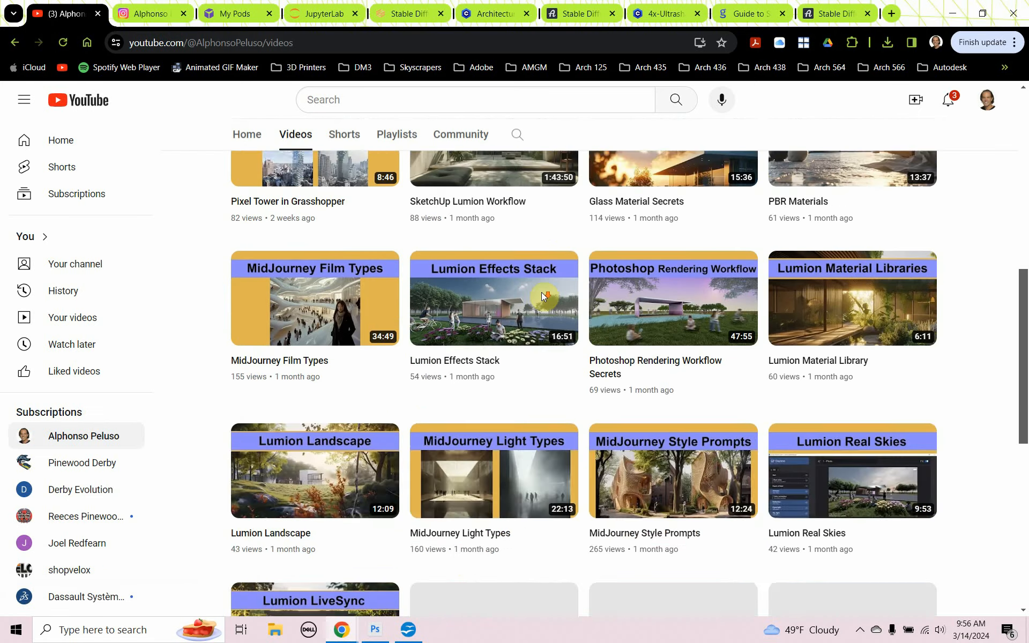
scroll(542, 293, "down", 9)
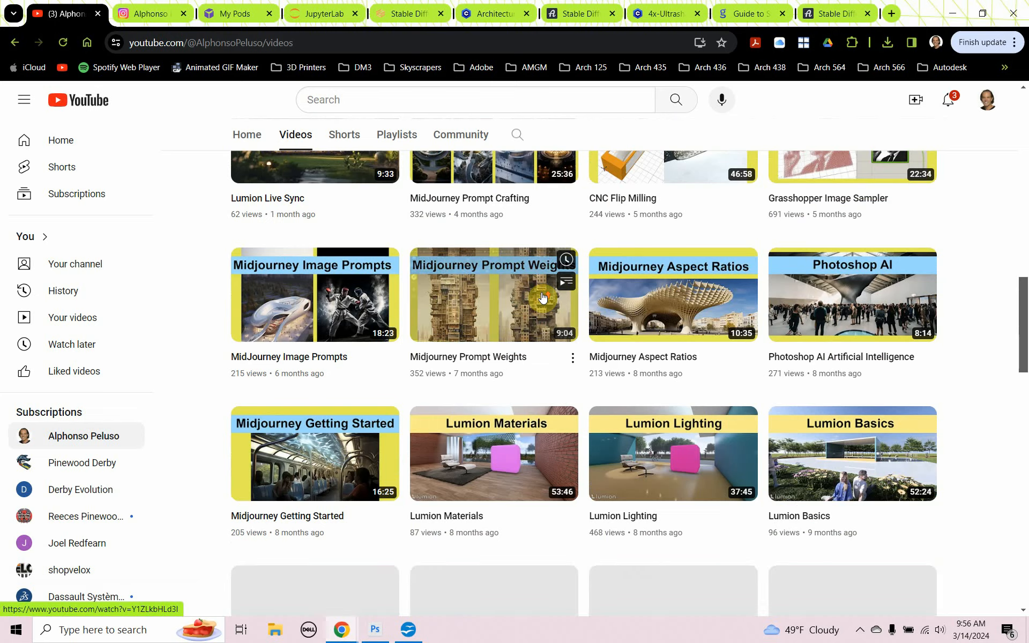
scroll(542, 297, "up", 18)
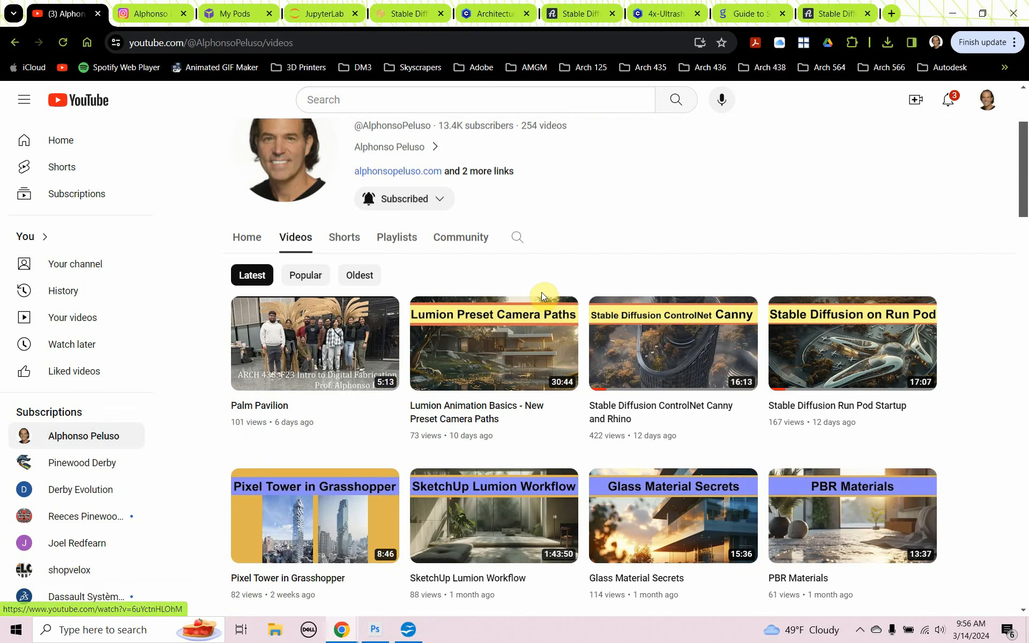
scroll(542, 296, "up", 1)
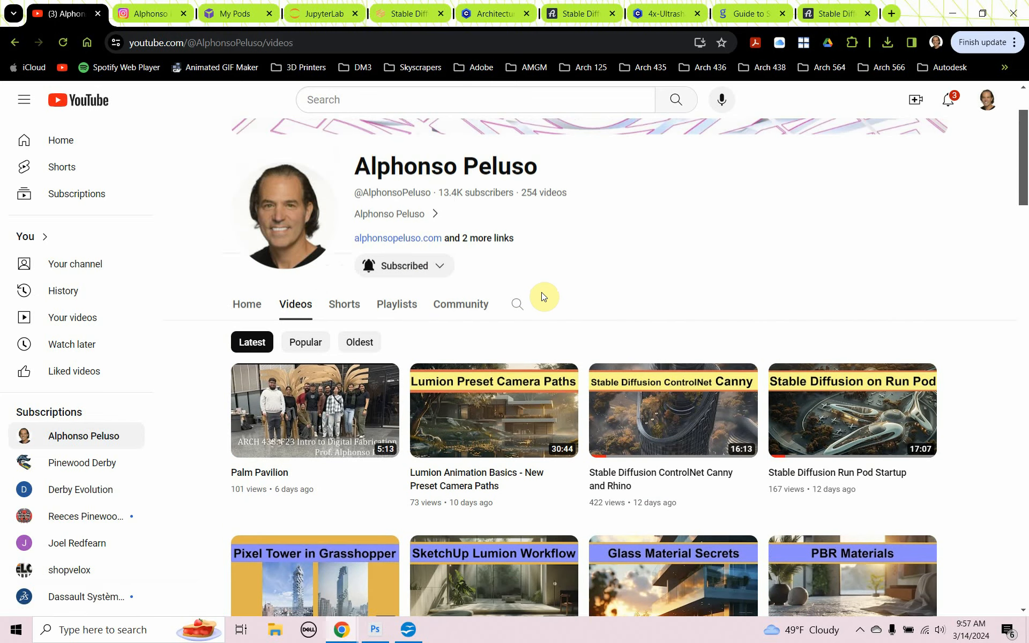
scroll(542, 296, "up", 2)
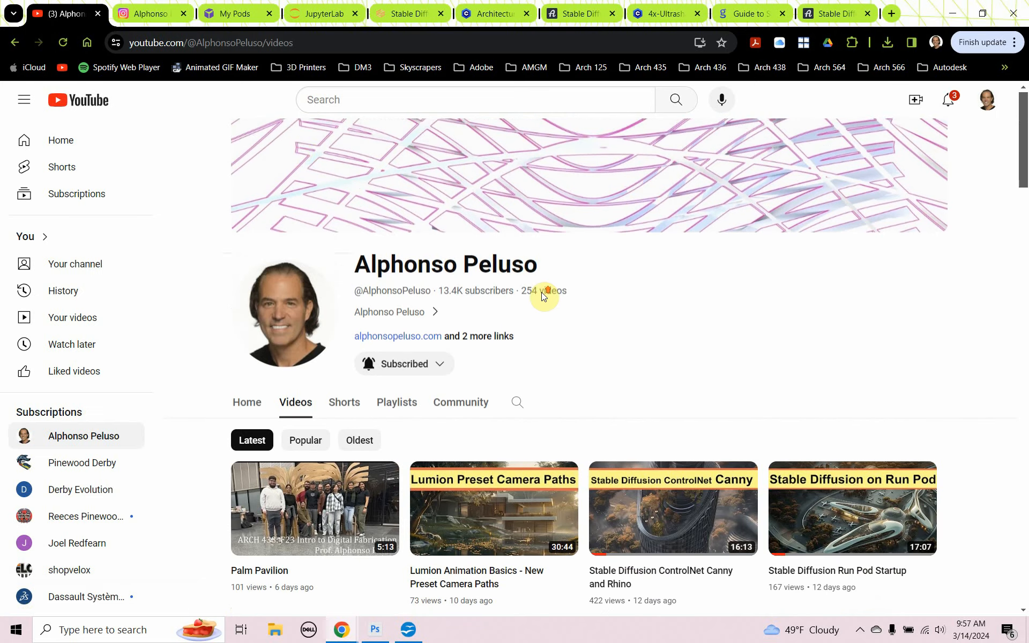
scroll(250, 141, "down", 1)
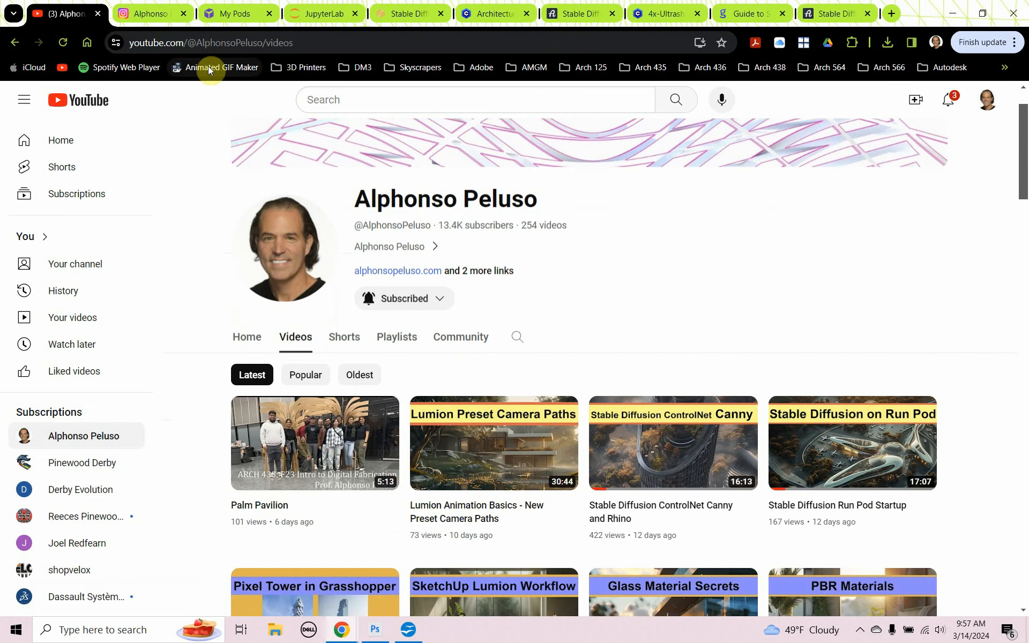
- Look through the Instagram profile of the channel's owner and its posts
left_click(150, 18)
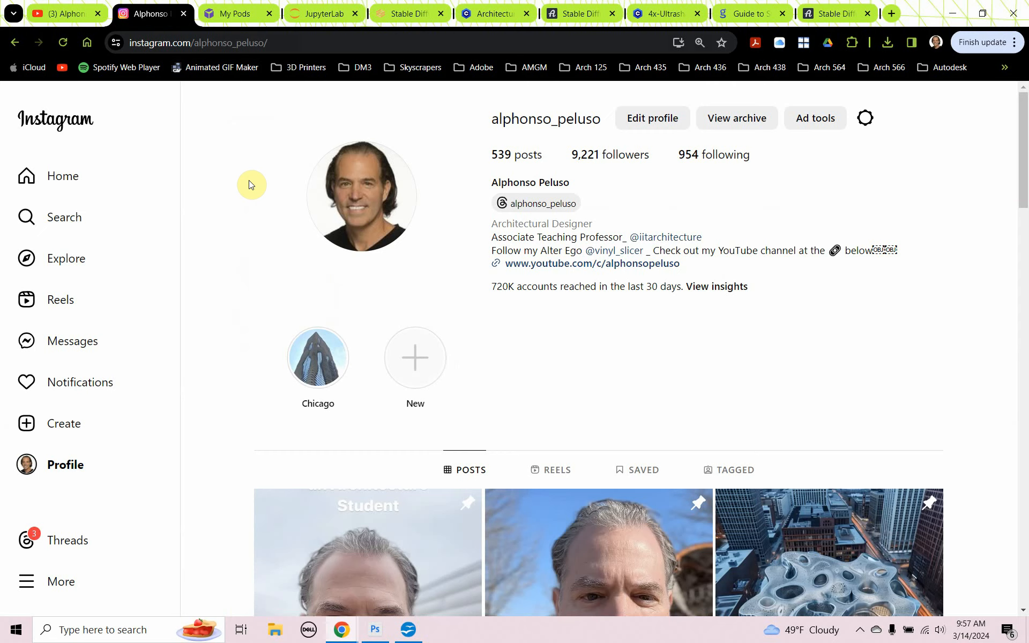
scroll(257, 266, "down", 5)
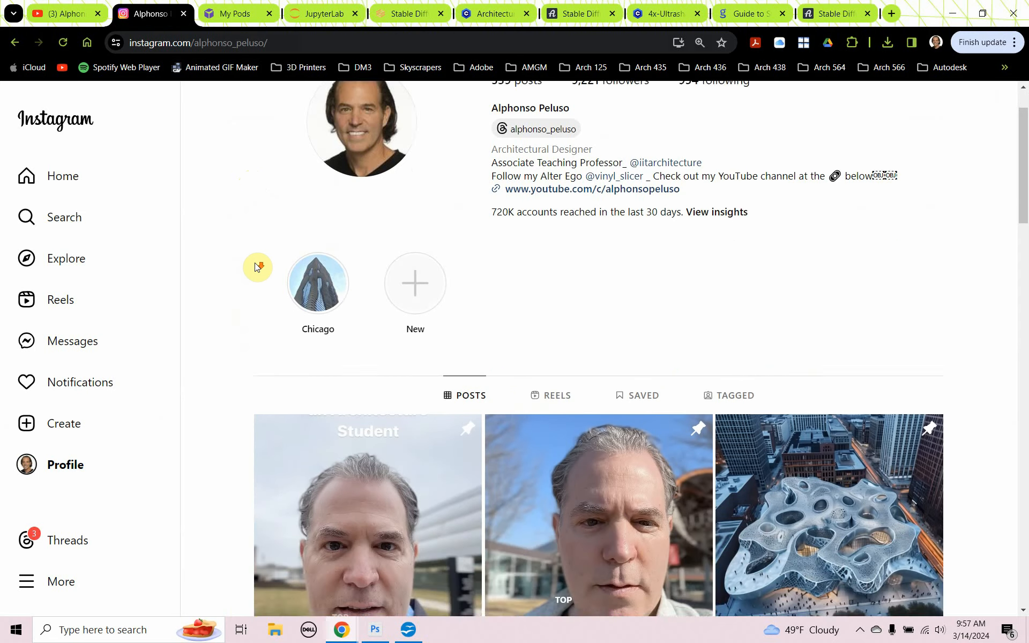
scroll(256, 266, "down", 6)
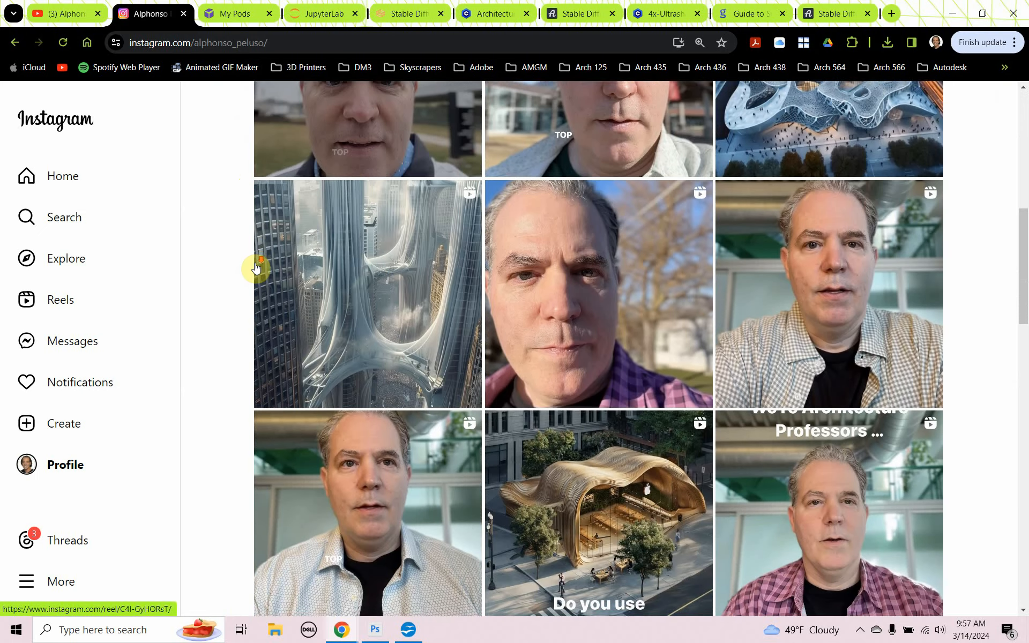
scroll(256, 268, "down", 4)
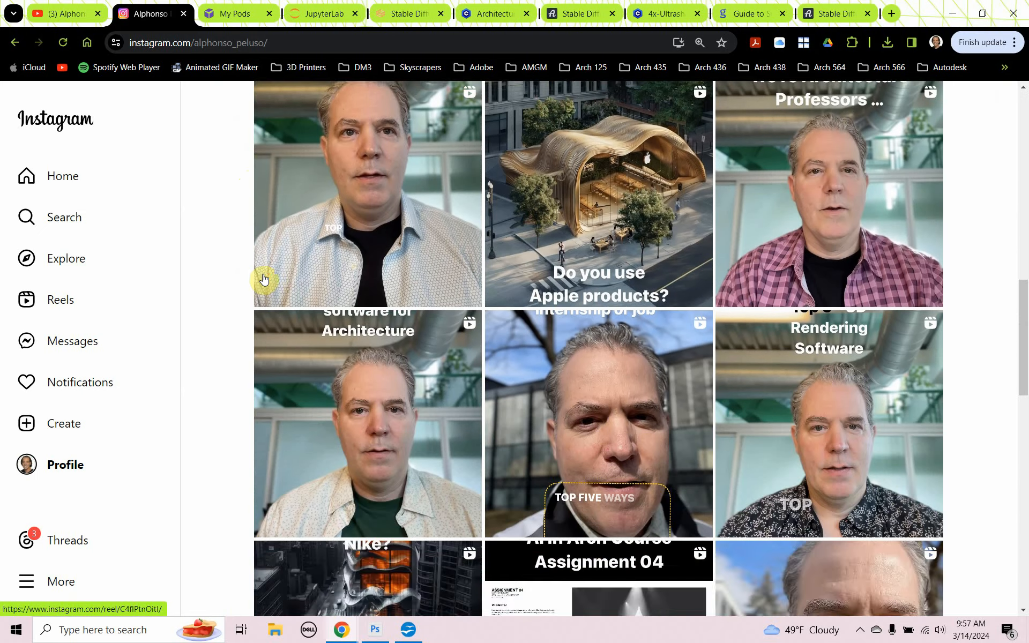
scroll(263, 277, "up", 6)
scroll(264, 279, "up", 10)
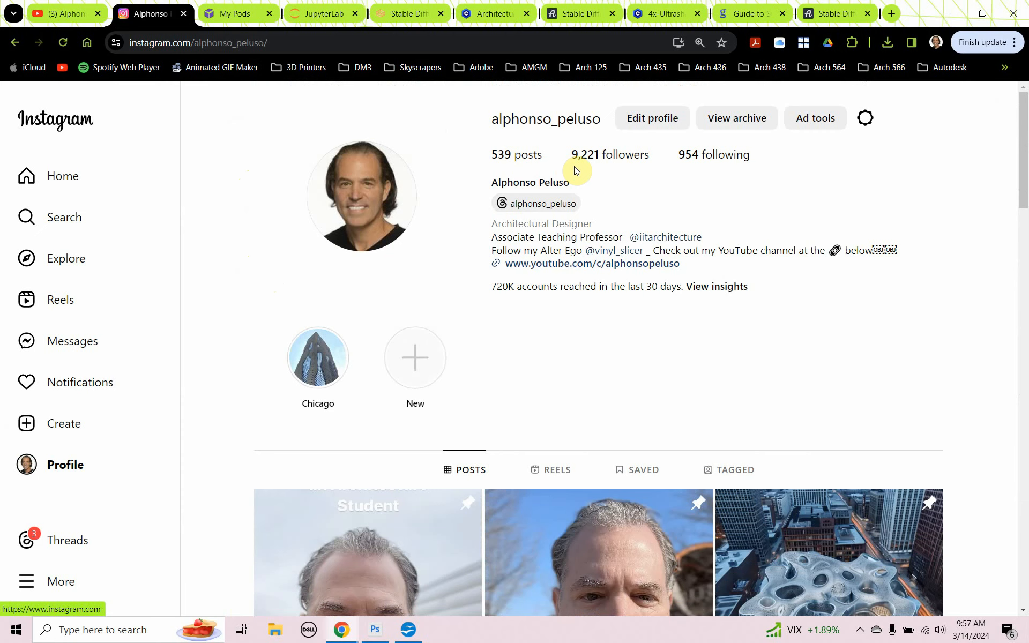
- View the single-image upscaling settings under Extras in the Stable Diffusion web UI, and return to txt2img
left_click(393, 15)
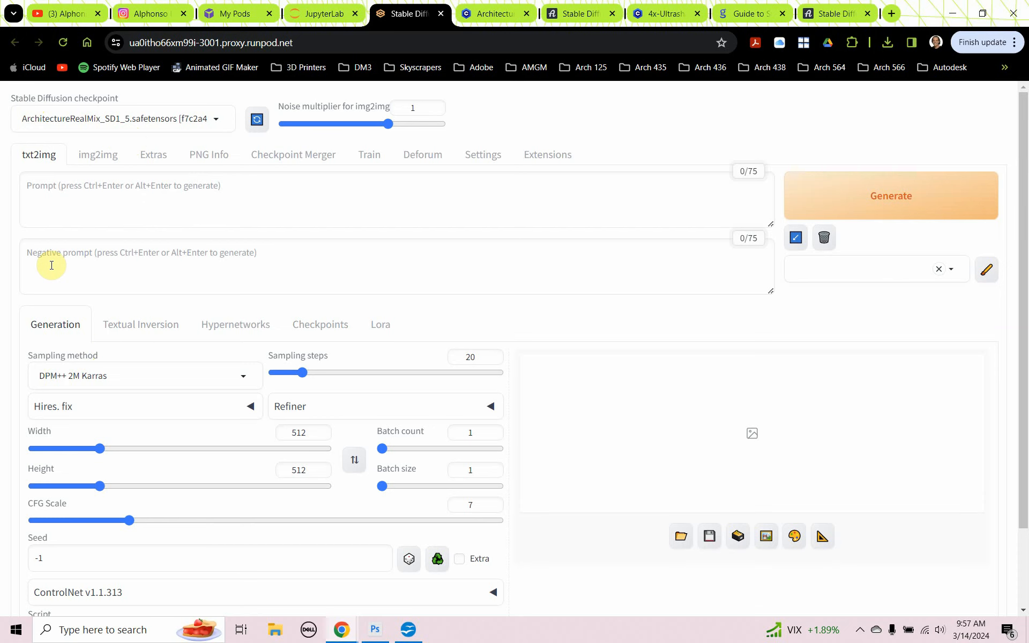
left_click(141, 156)
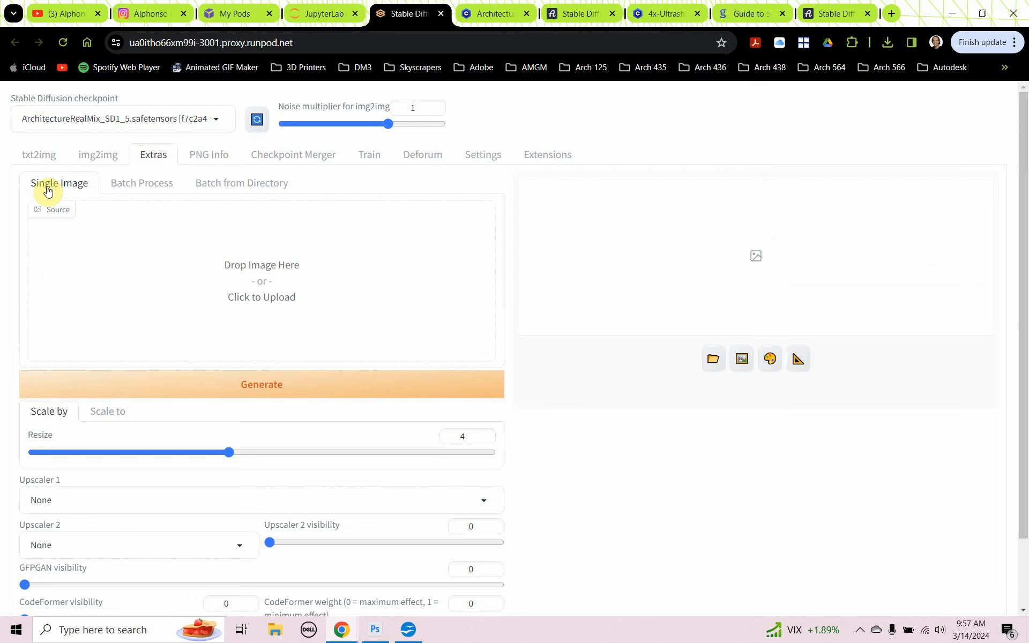
left_click(42, 154)
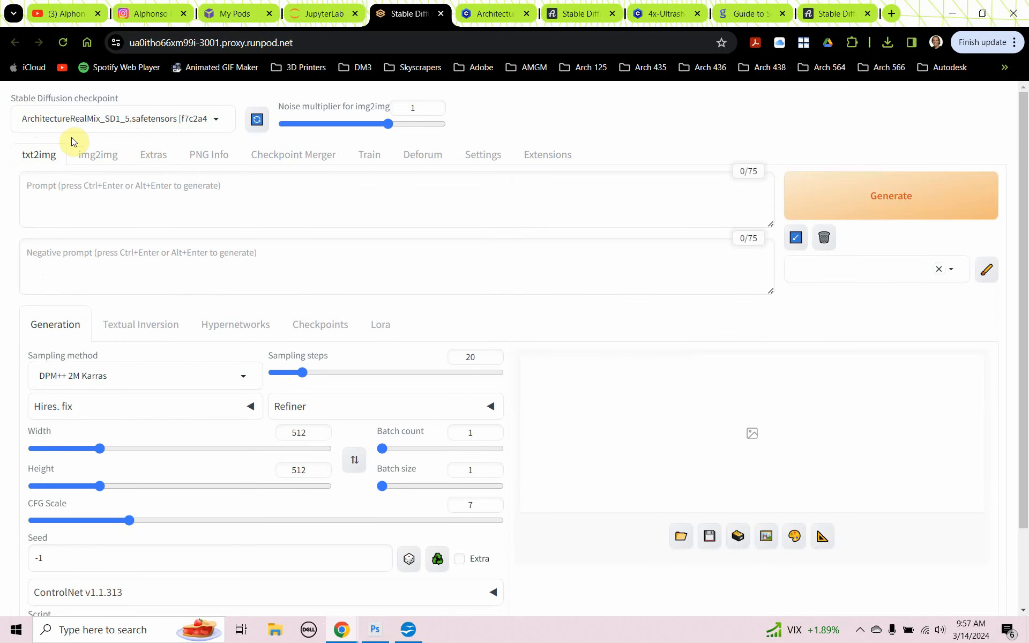
- Review the available Stable Diffusion checkpoints and look up the ArchitectureRealMix model page on Civitai
left_click(216, 123)
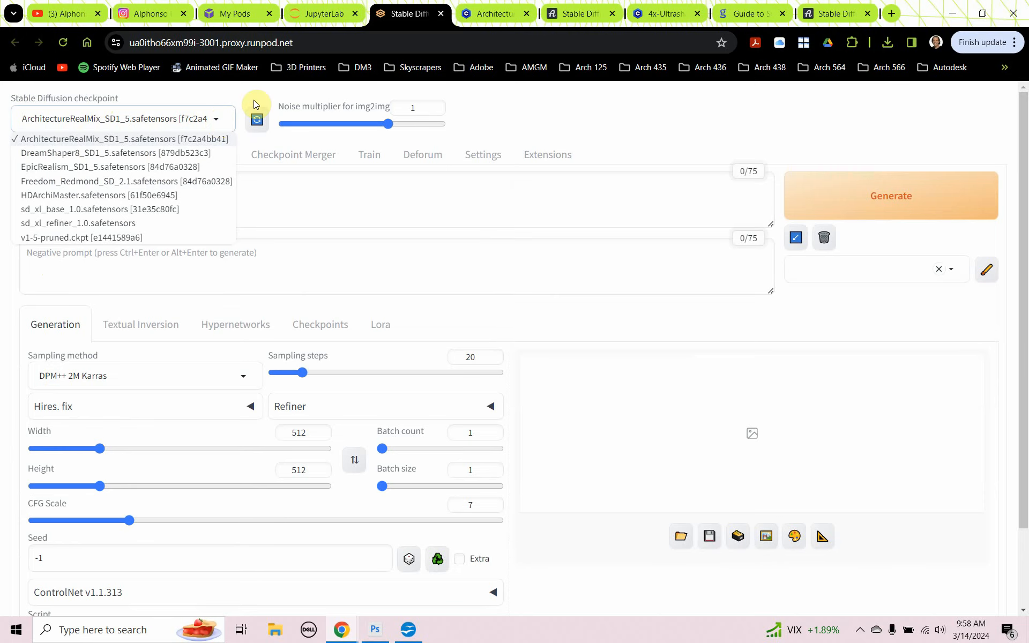
left_click(477, 21)
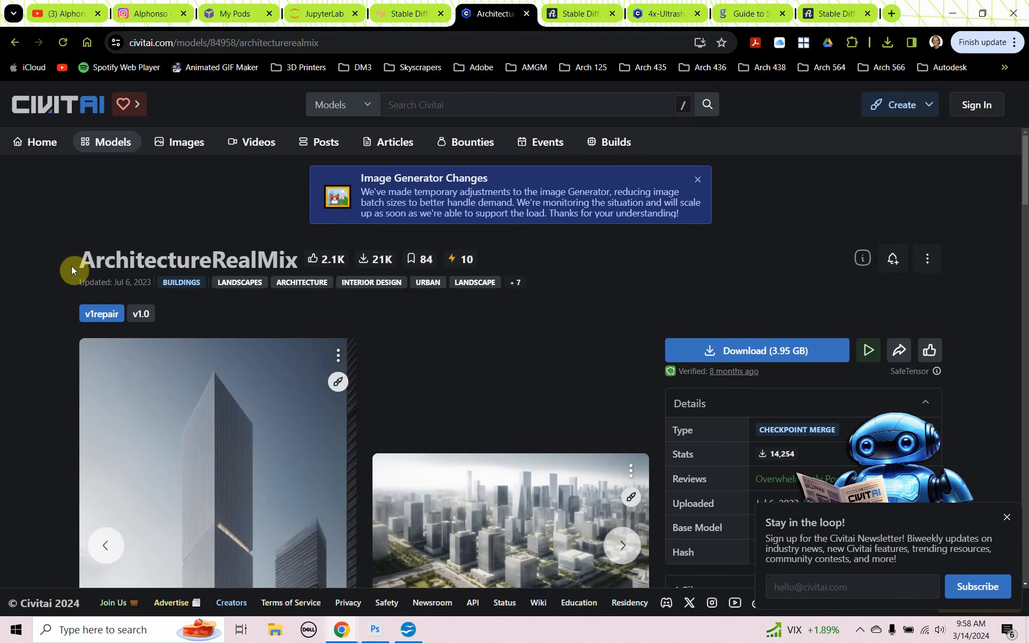
left_click_drag(71, 264, 296, 262)
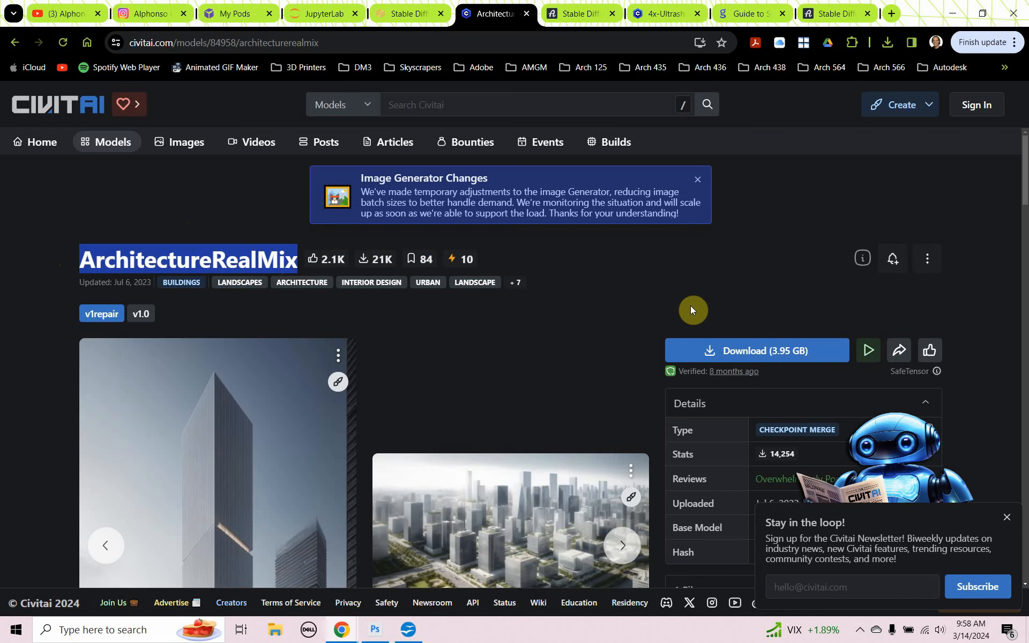
left_click(403, 14)
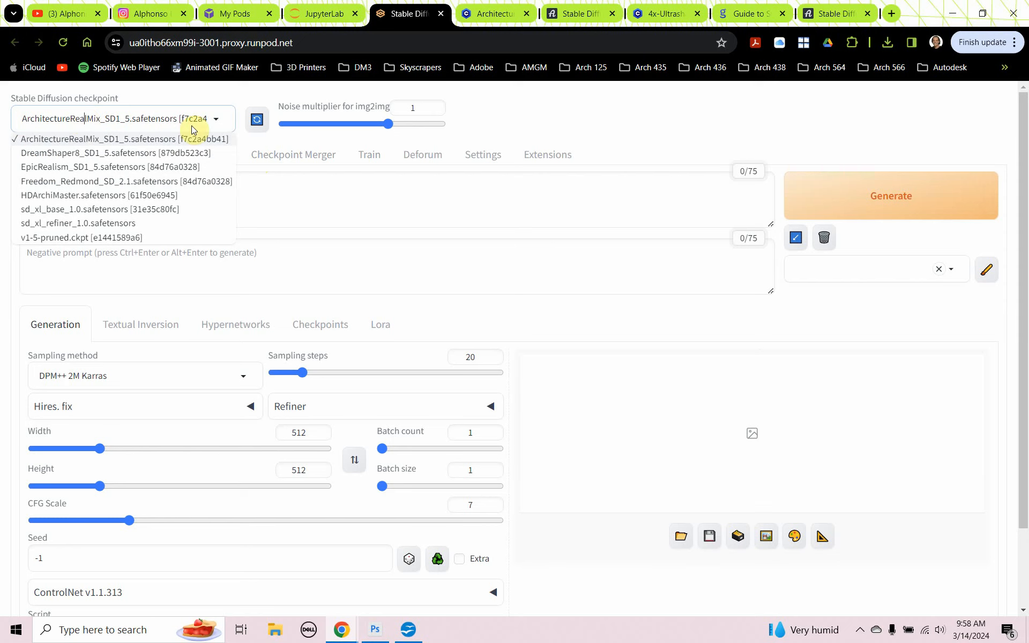
left_click(222, 117)
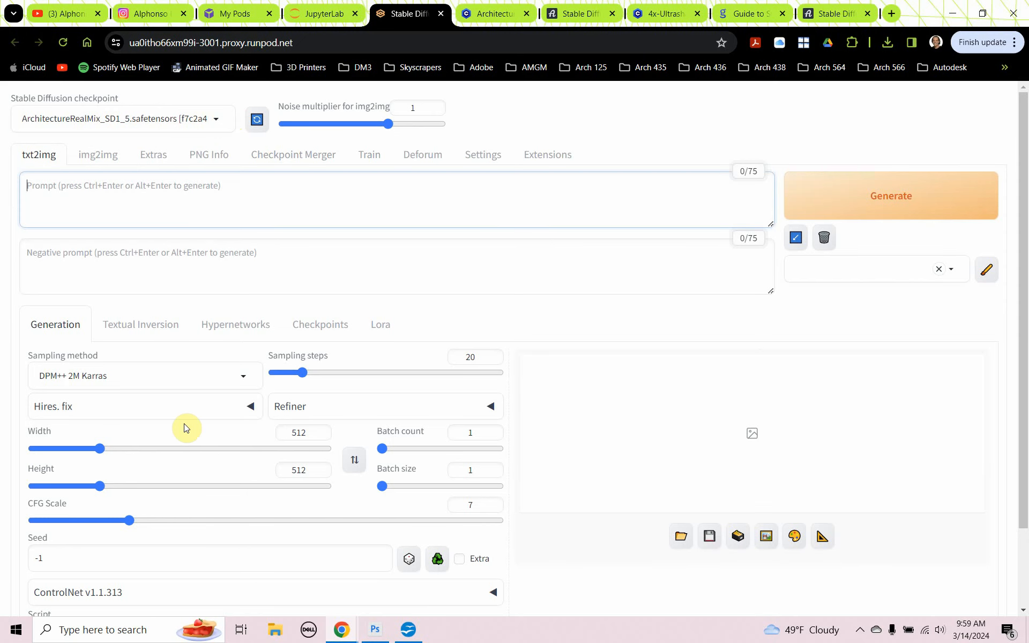
- Copy the Chicago home prompt with lace like wood from AI_Resource_Guide.odt in OpenOffice Writer into the txt2img prompt
key("alt+Tab")
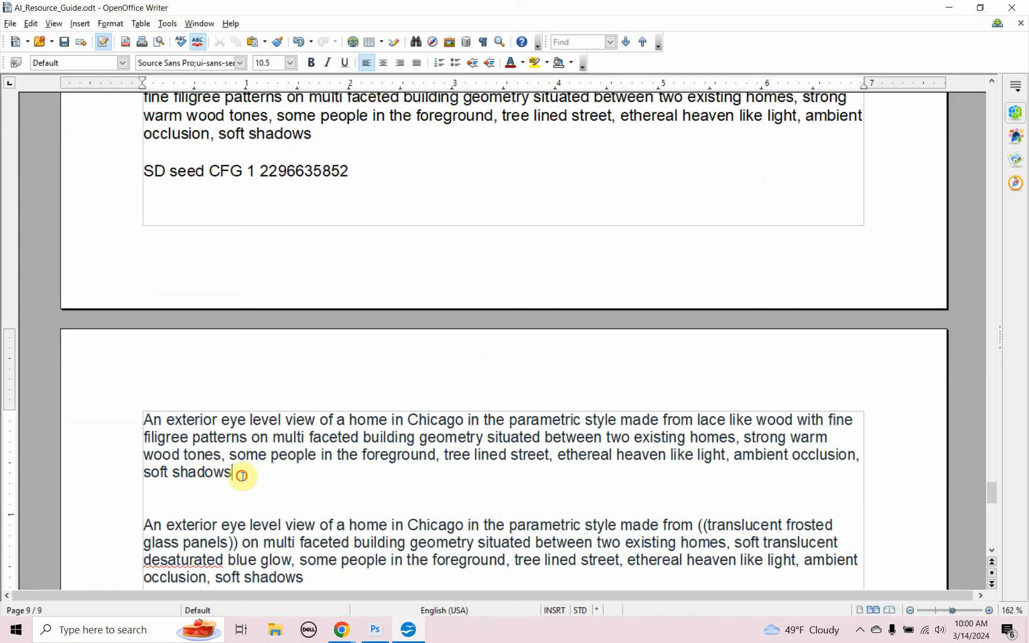
left_click_drag(234, 474, 127, 420)
key("ctrl+c")
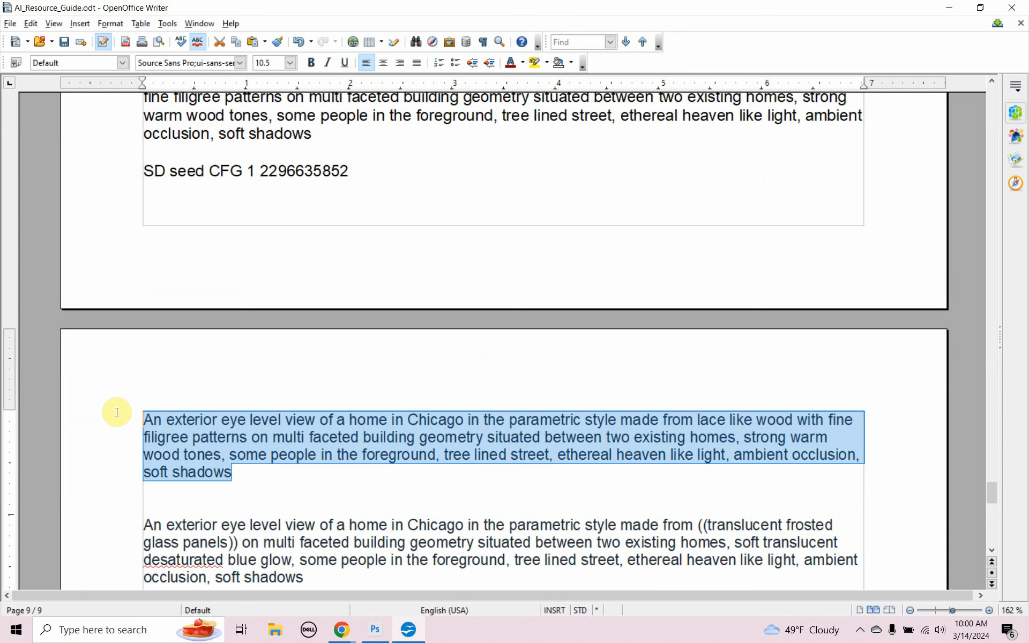
key("alt+Tab")
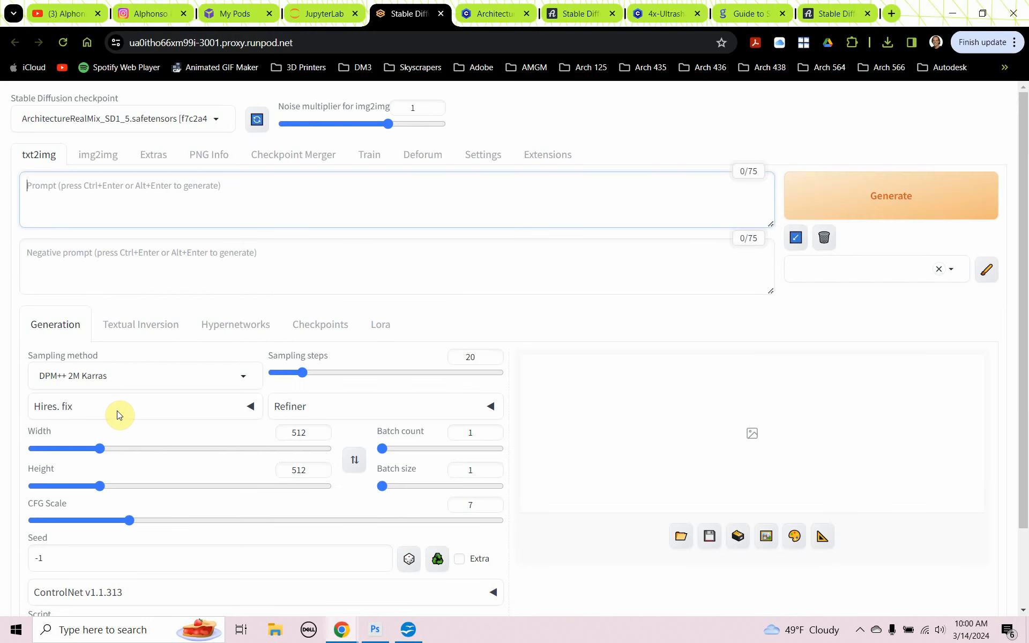
key("ctrl+v")
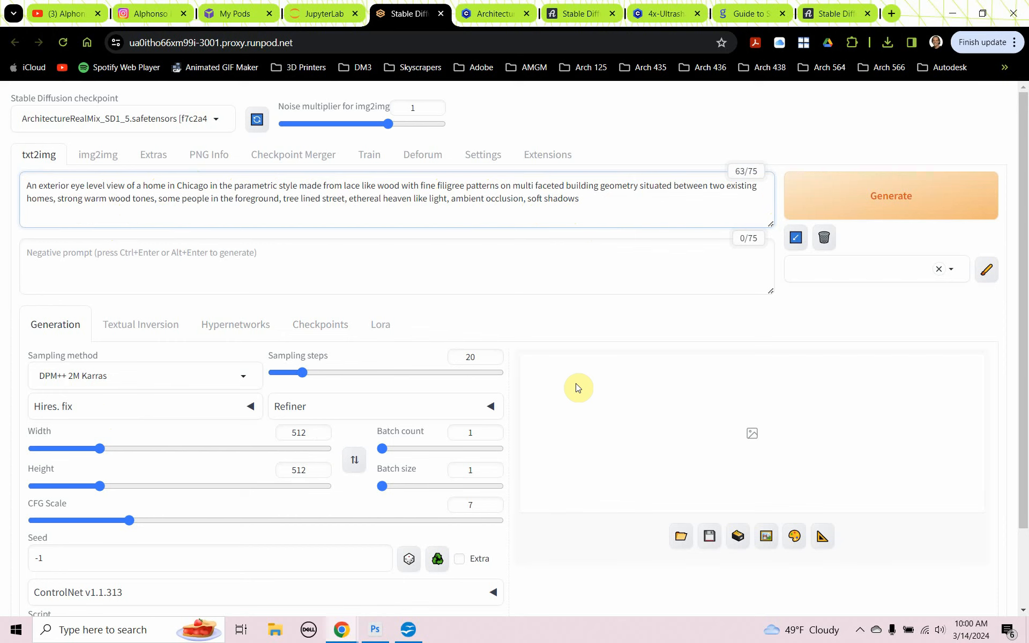
- Generate a txt2img image from the entered prompt and inspect the rendered building and its generation details
left_click(863, 208)
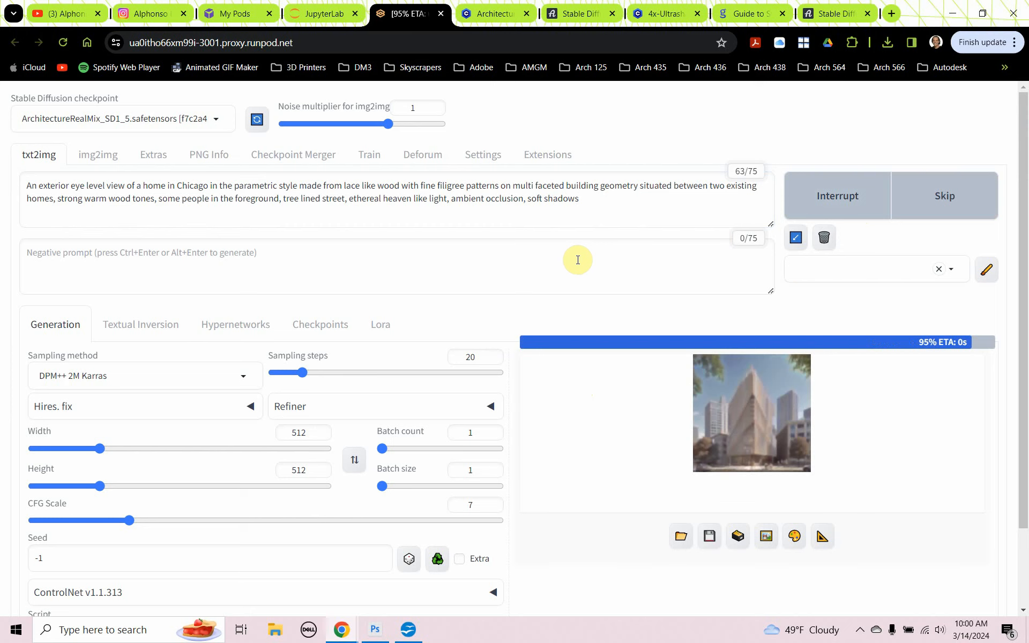
scroll(578, 260, "down", 5)
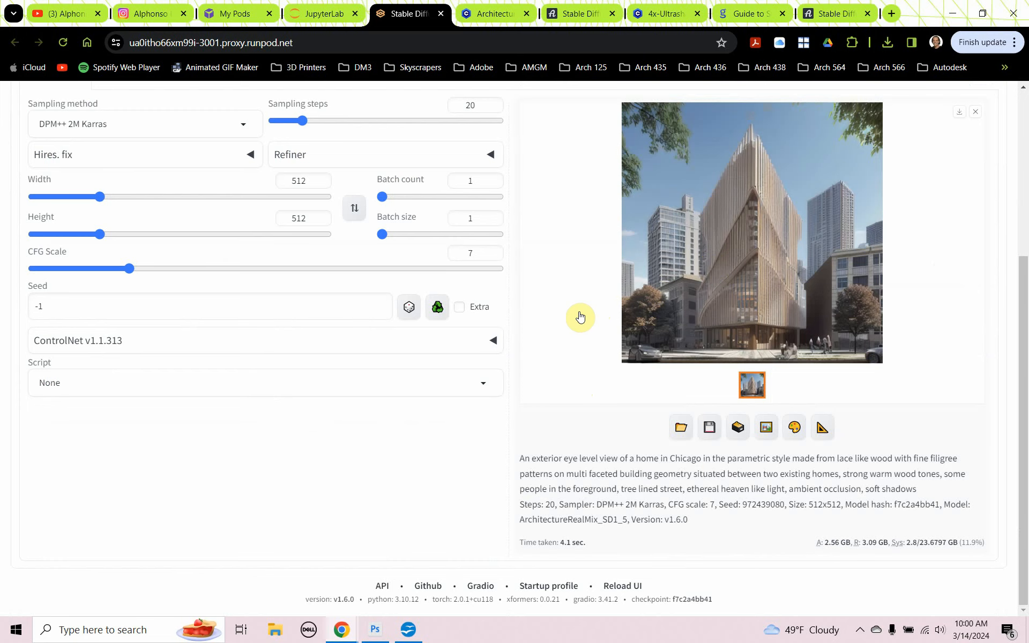
scroll(579, 316, "up", 1)
scroll(579, 316, "up", 1)
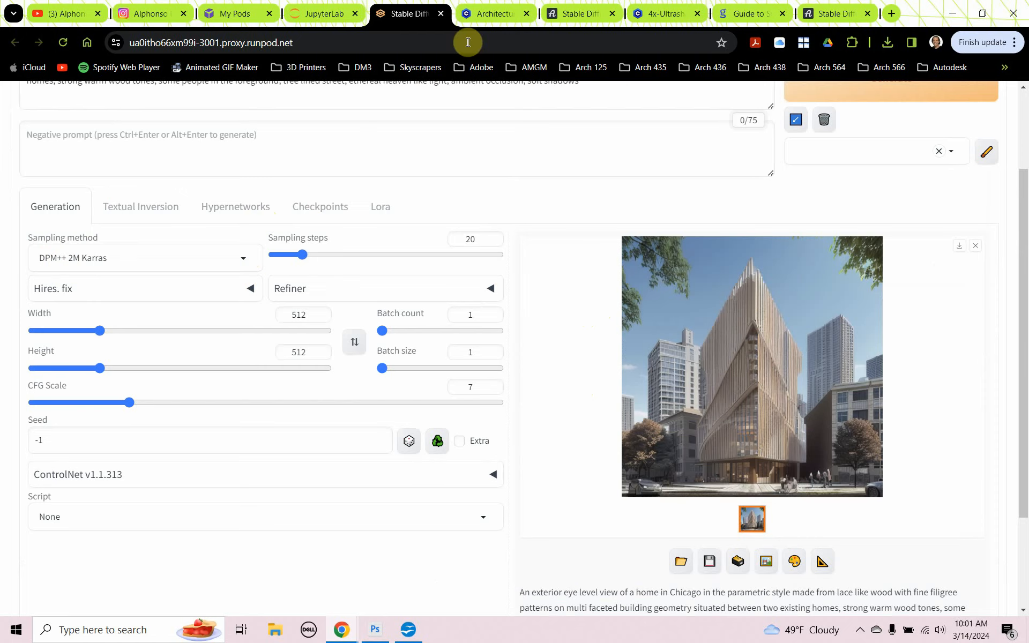
- Read the Stable Diffusion Samplers guide on stable-diffusion-art.com, down to the What is Sampling? diagram
left_click(574, 20)
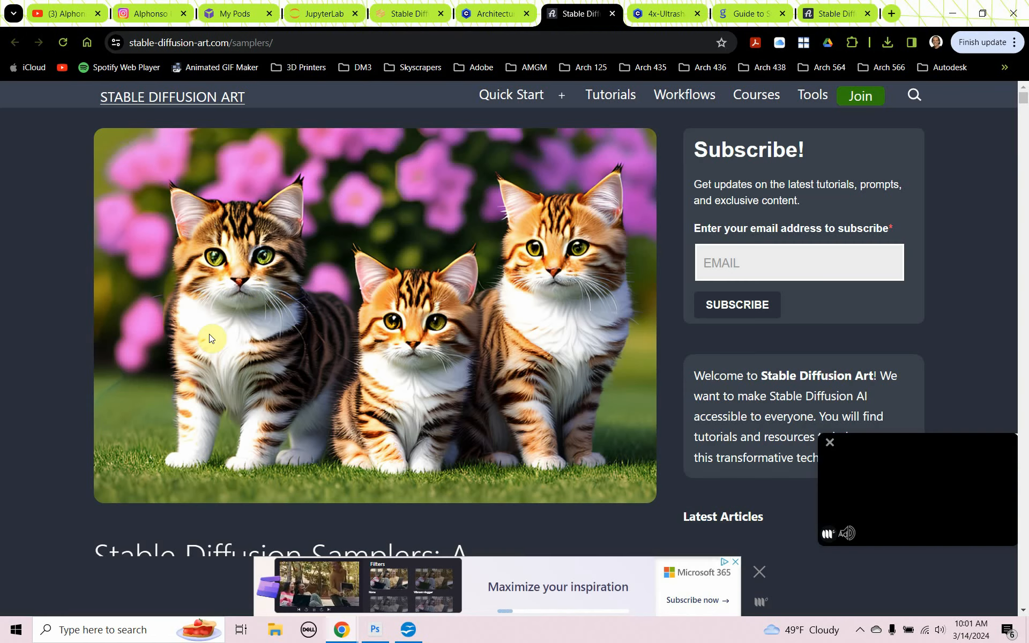
scroll(144, 397, "down", 1)
scroll(143, 396, "down", 2)
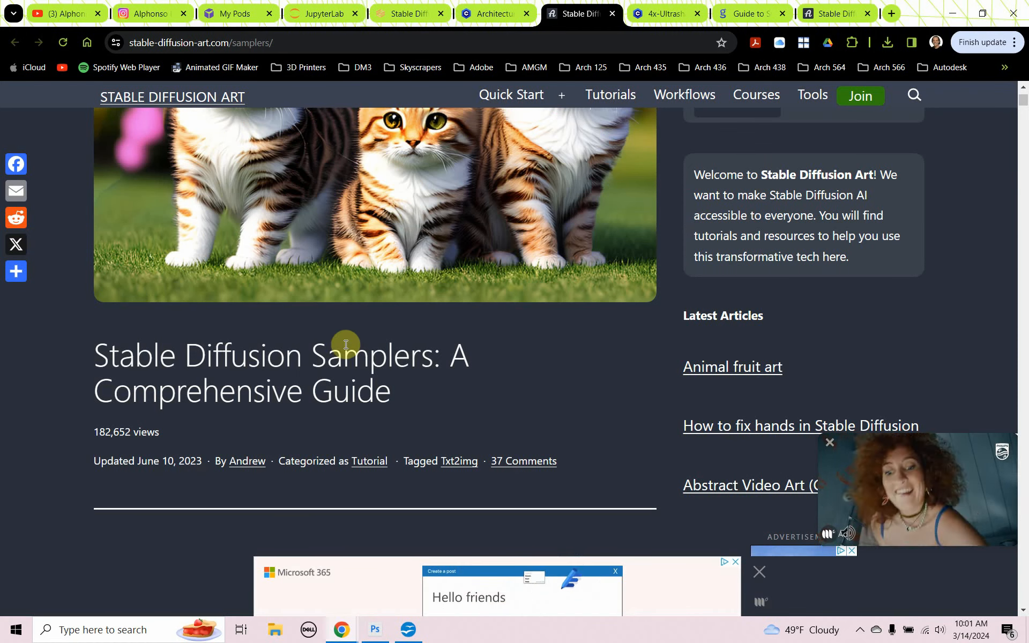
scroll(343, 472, "down", 4)
scroll(333, 335, "down", 11)
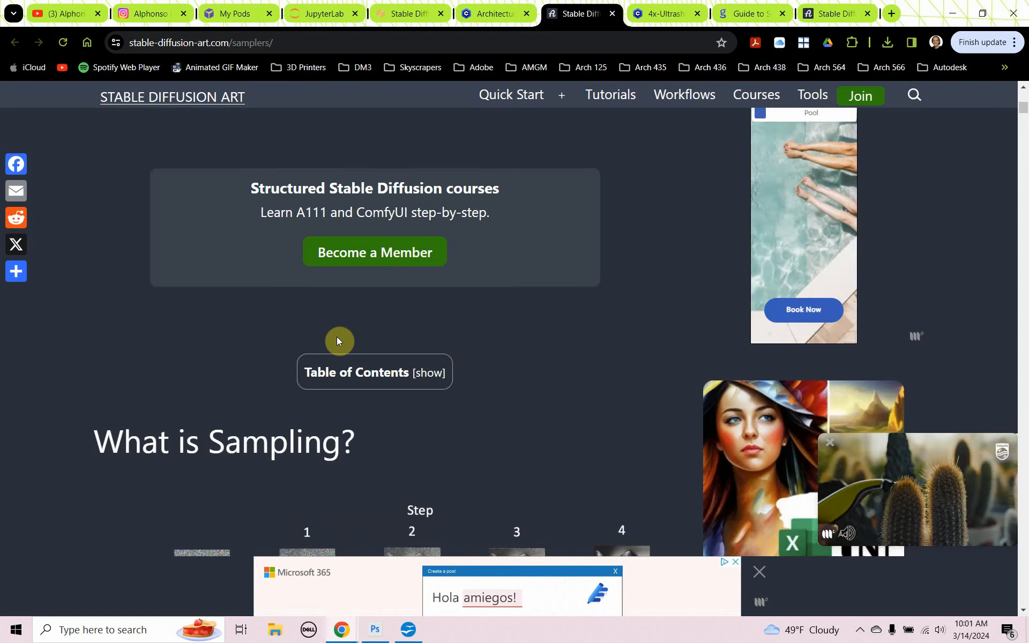
scroll(338, 340, "up", 1)
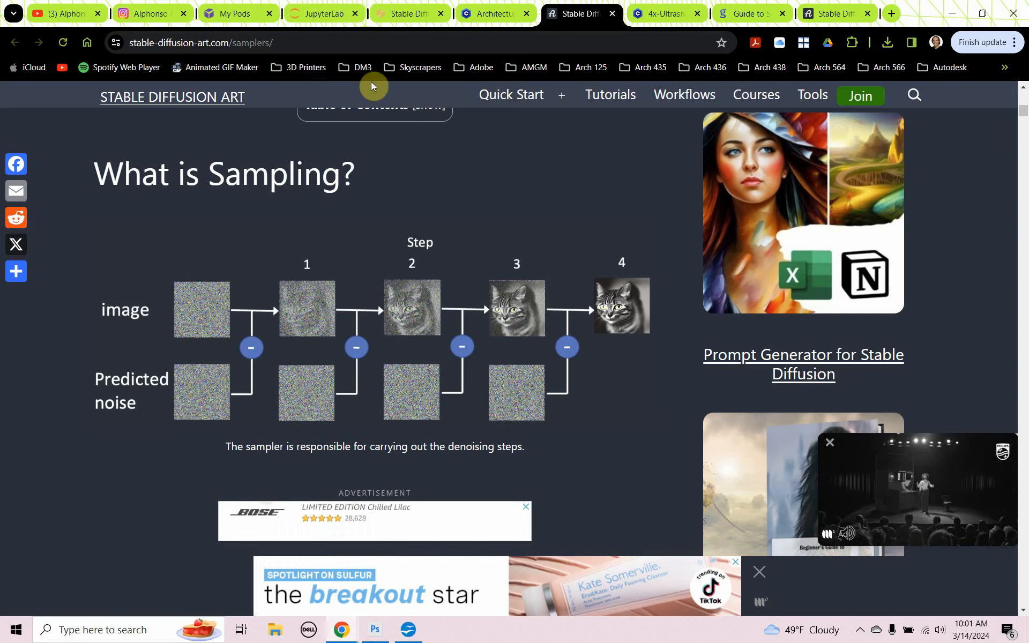
- Review the sampling methods available in txt2img and revisit the What is Sampling? diagram in the samplers guide
left_click(400, 17)
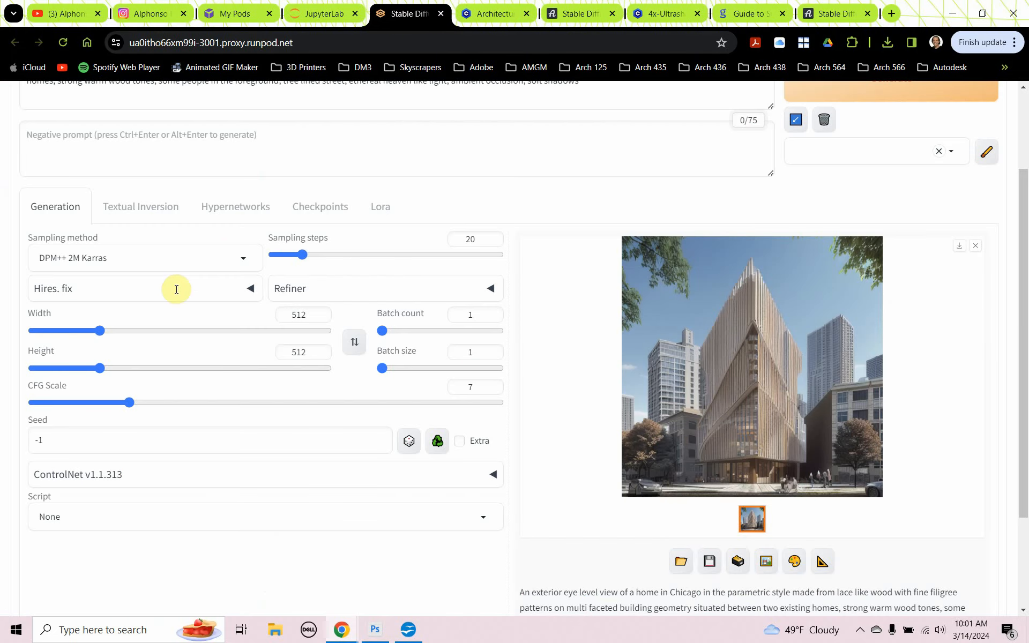
left_click(243, 258)
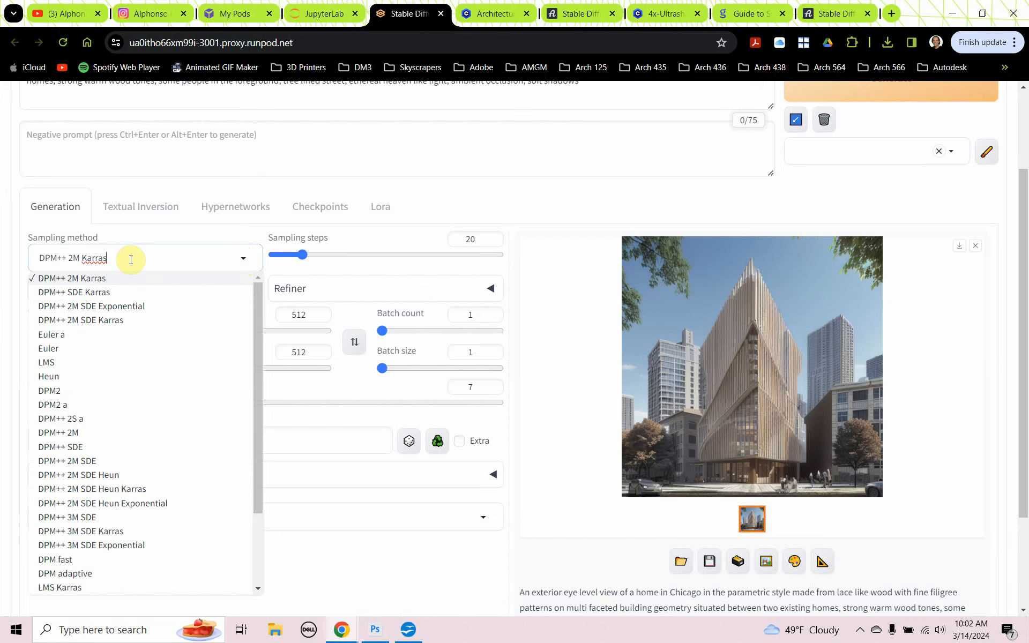
left_click(208, 227)
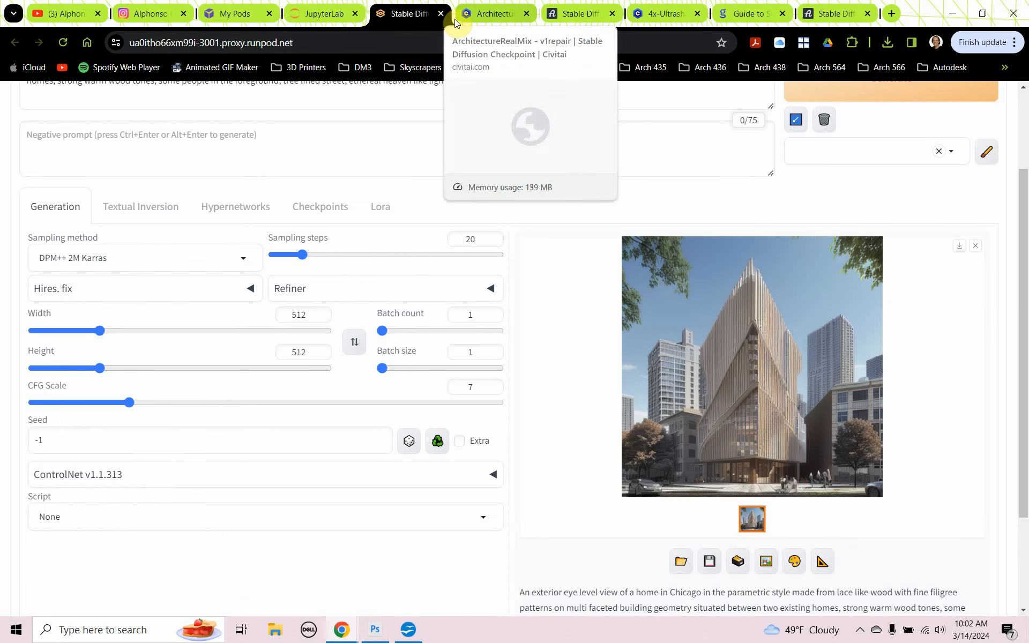
left_click(576, 14)
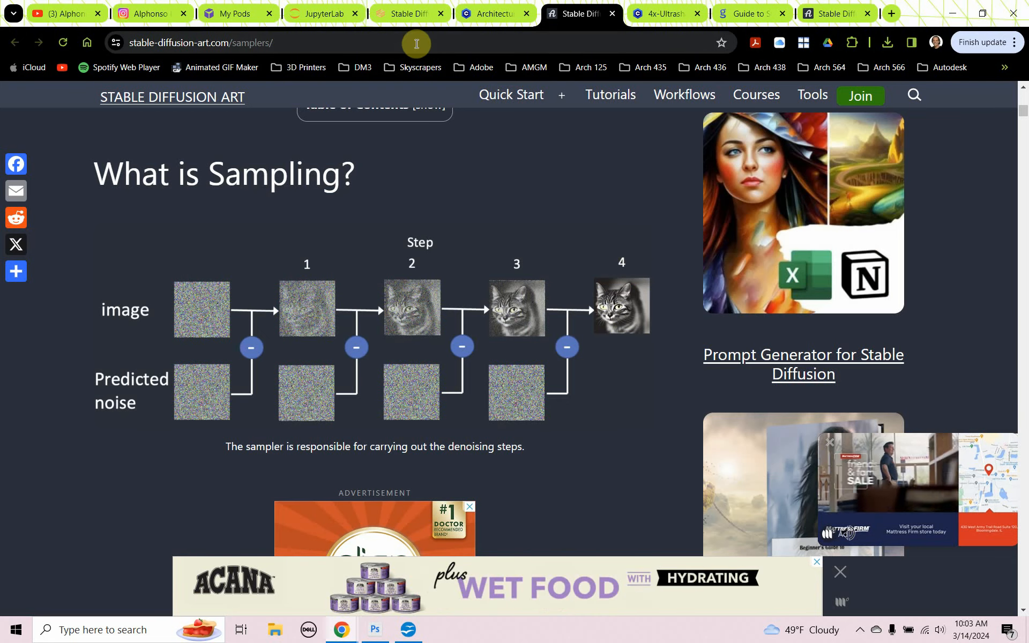
left_click(389, 22)
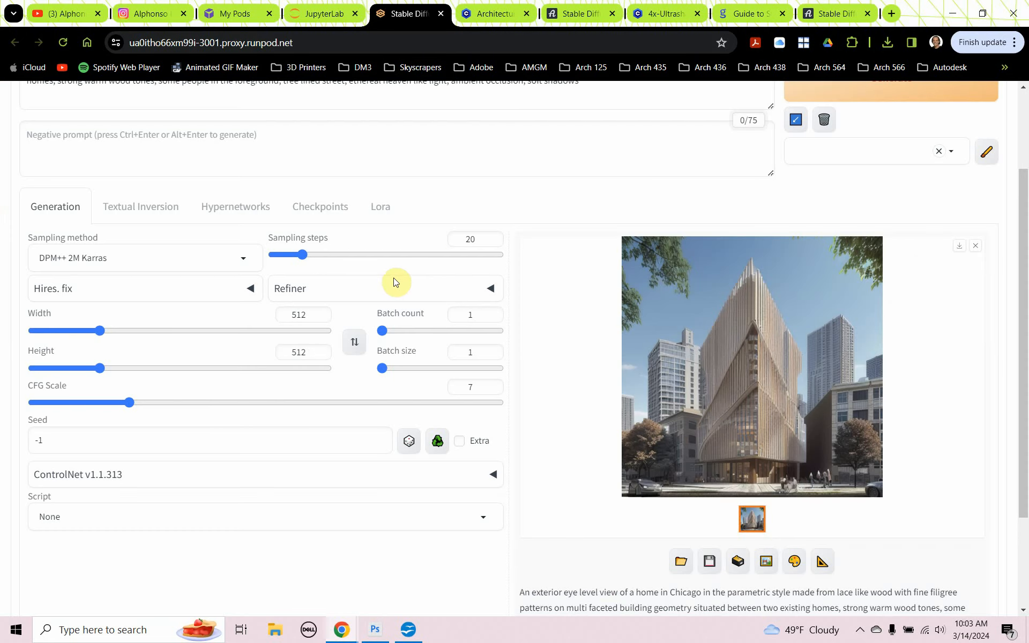
- Set the sampling steps to 30 and the batch count to 4, and generate the images
left_click_drag(471, 240, 457, 232)
type("30")
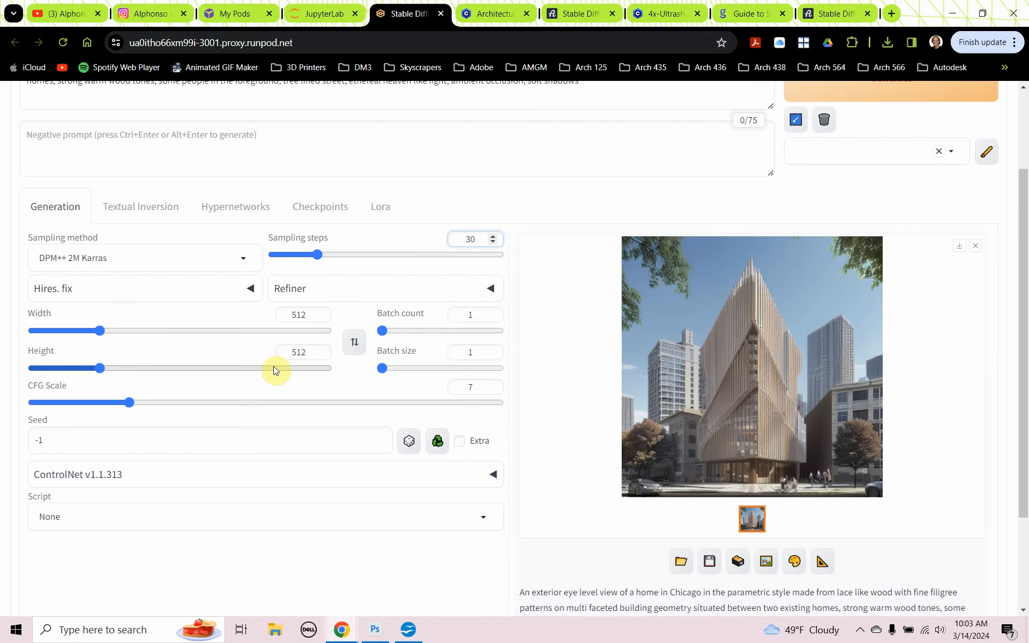
left_click(493, 311)
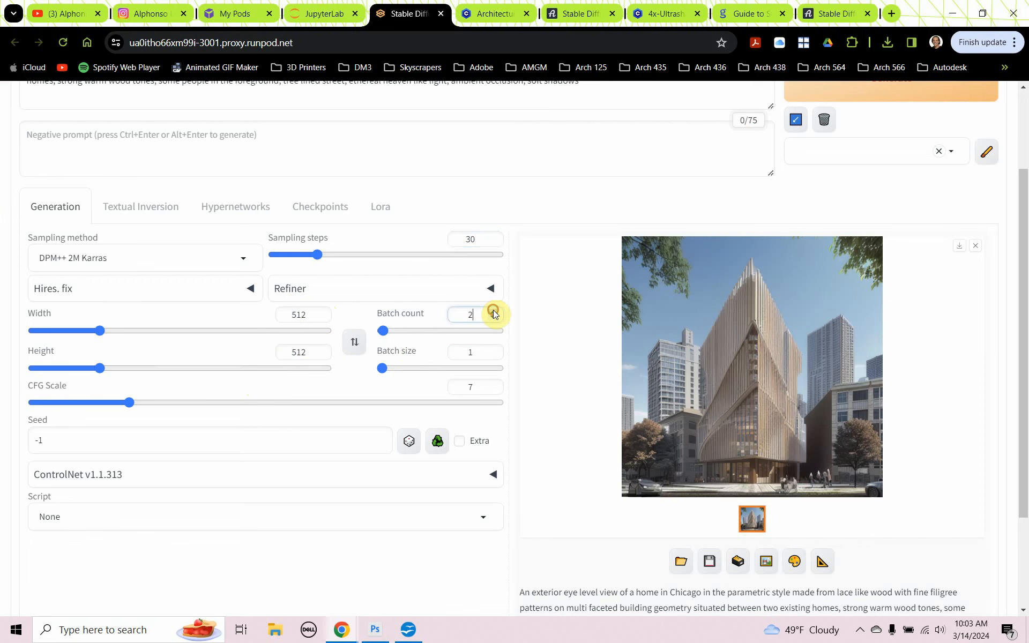
left_click(493, 312)
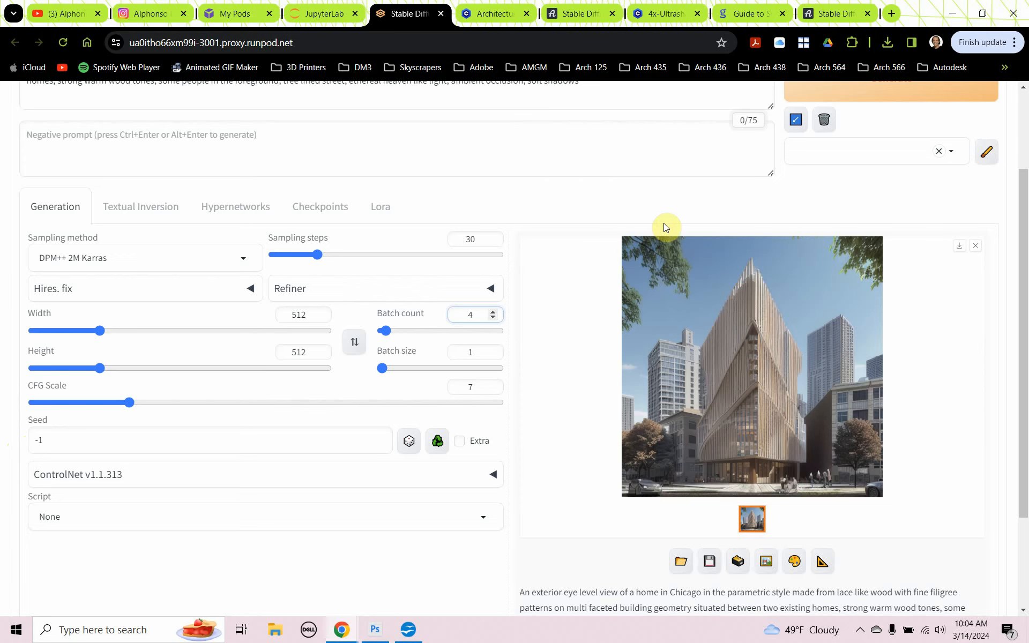
scroll(653, 247, "up", 1)
left_click(836, 157)
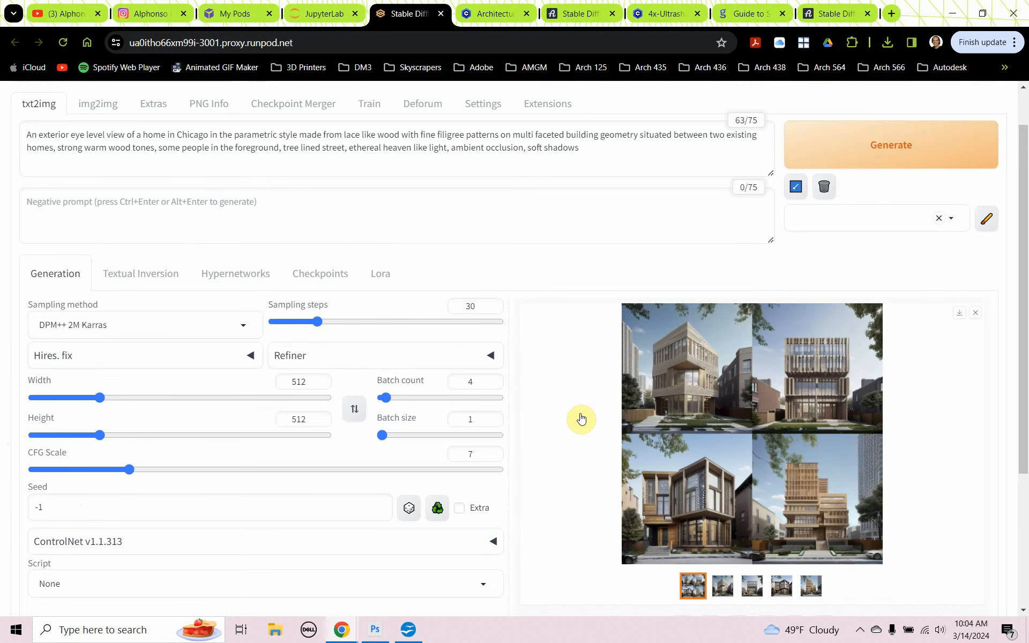
- View the generated grid and its individual building images enlarged, and close the viewer
left_click(778, 416)
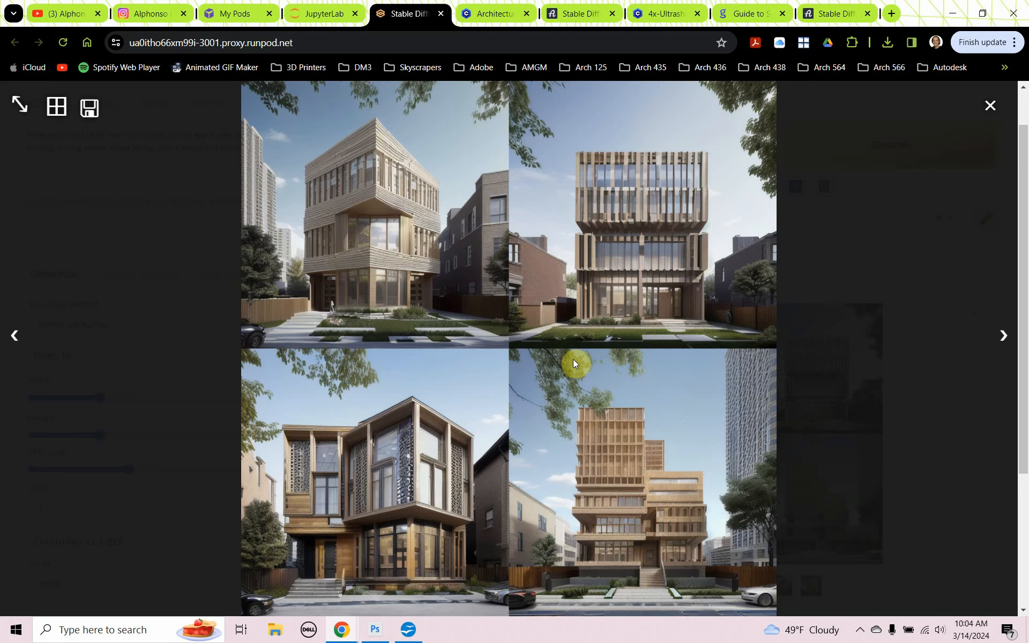
left_click(1003, 337)
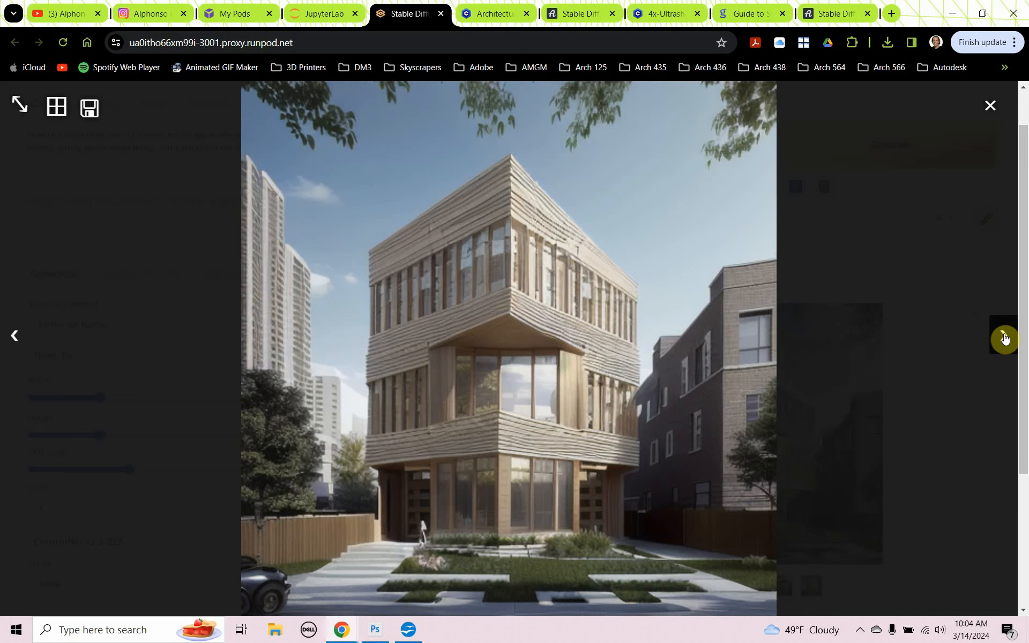
left_click(1004, 337)
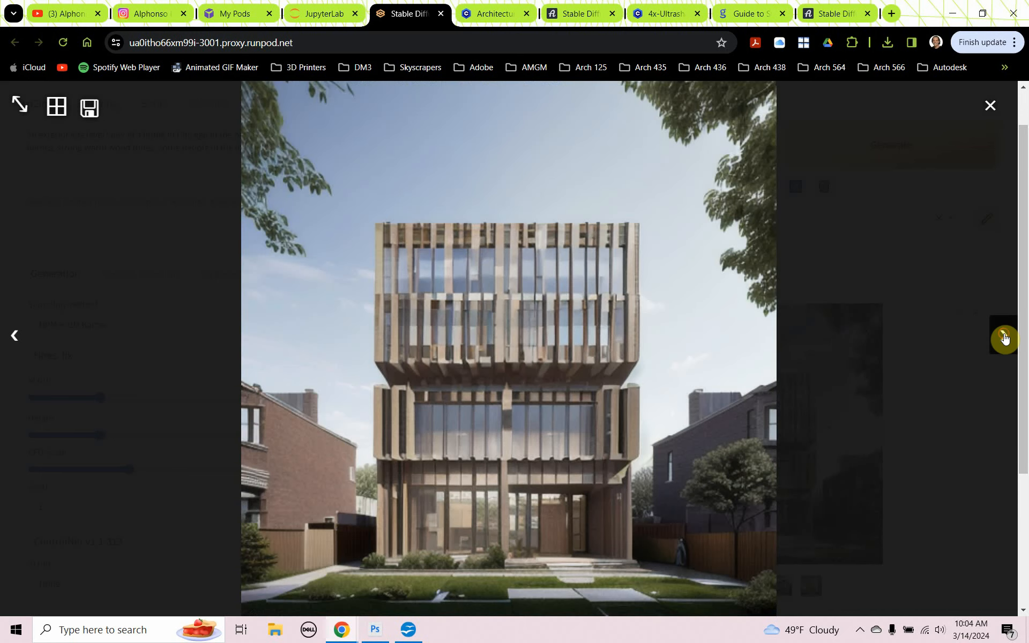
left_click(1004, 336)
left_click(1003, 337)
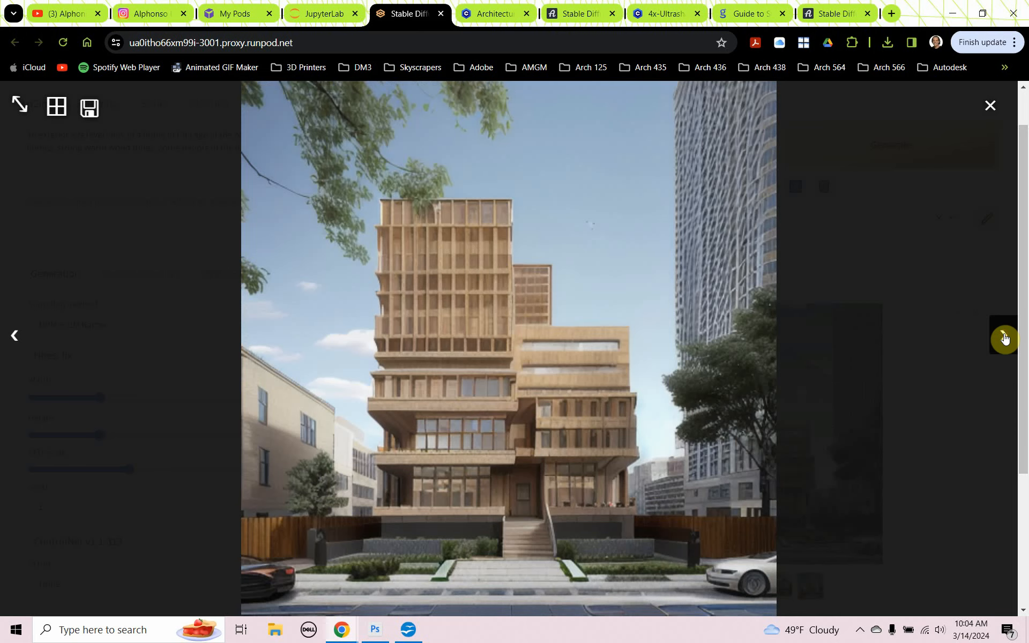
left_click(1004, 337)
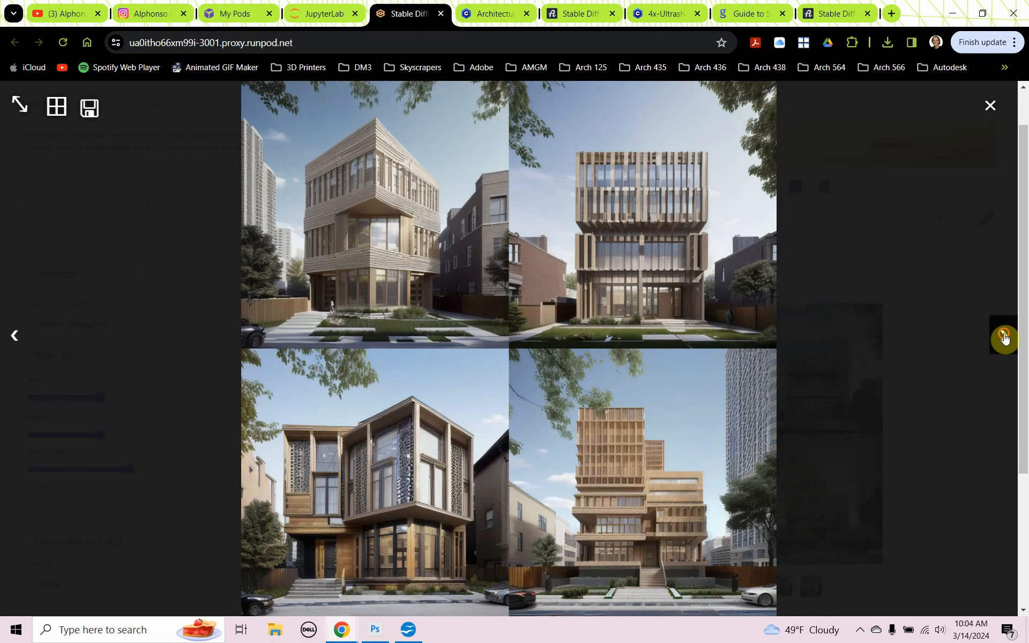
left_click(1004, 336)
left_click(995, 113)
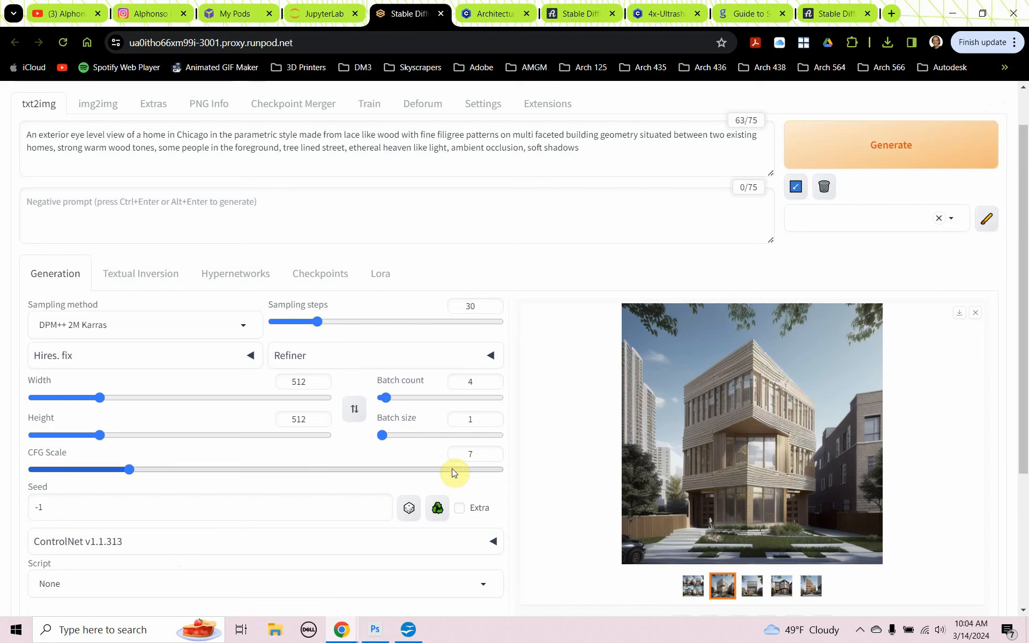
- Generate a new batch with the CFG scale set to 1 and inspect the resulting images enlarged
left_click_drag(128, 468, 33, 471)
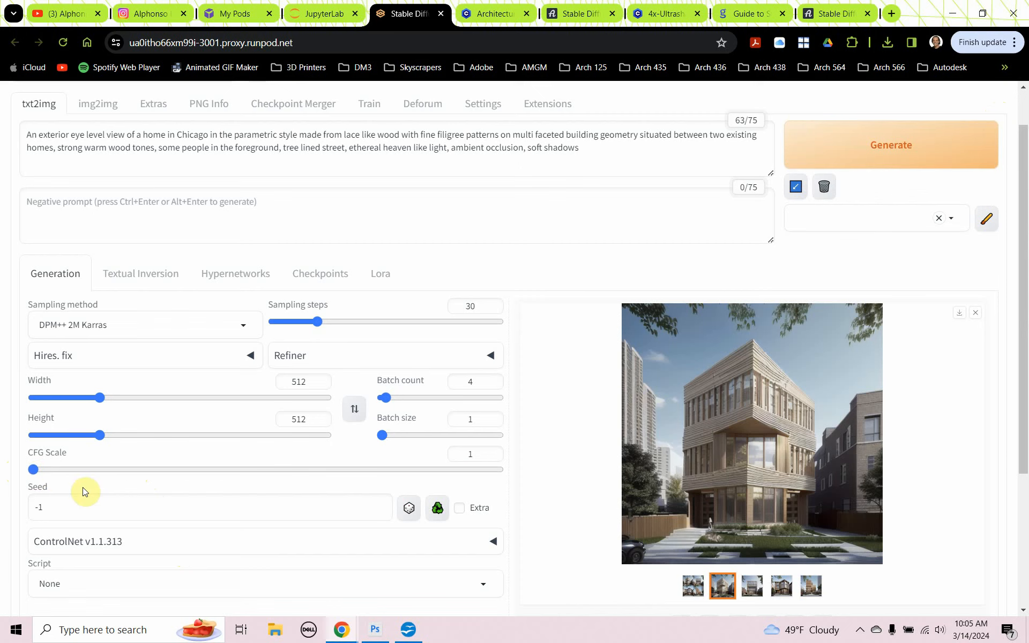
left_click(849, 153)
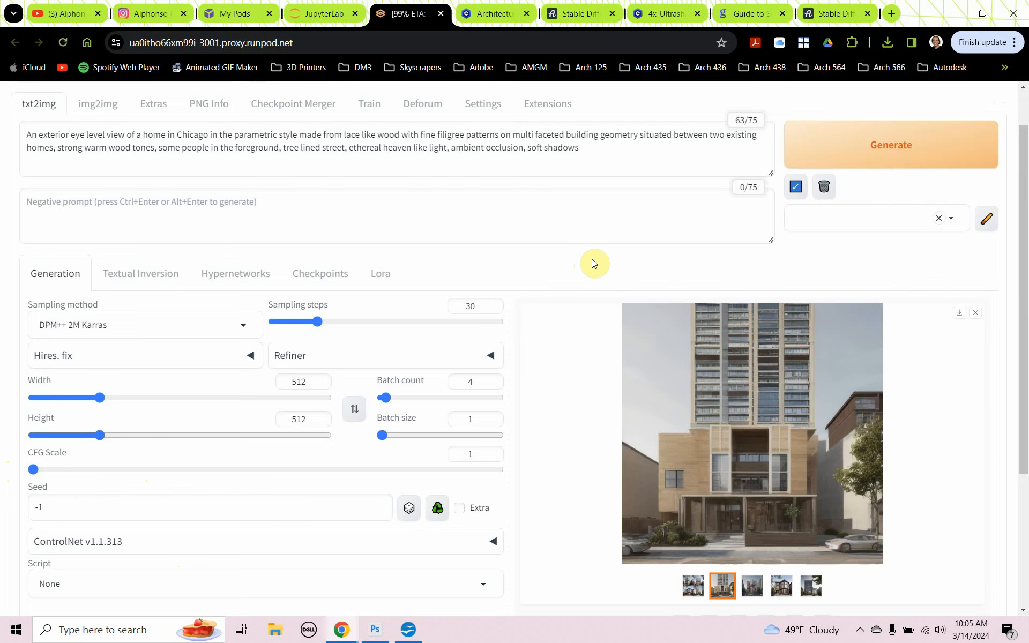
left_click(756, 436)
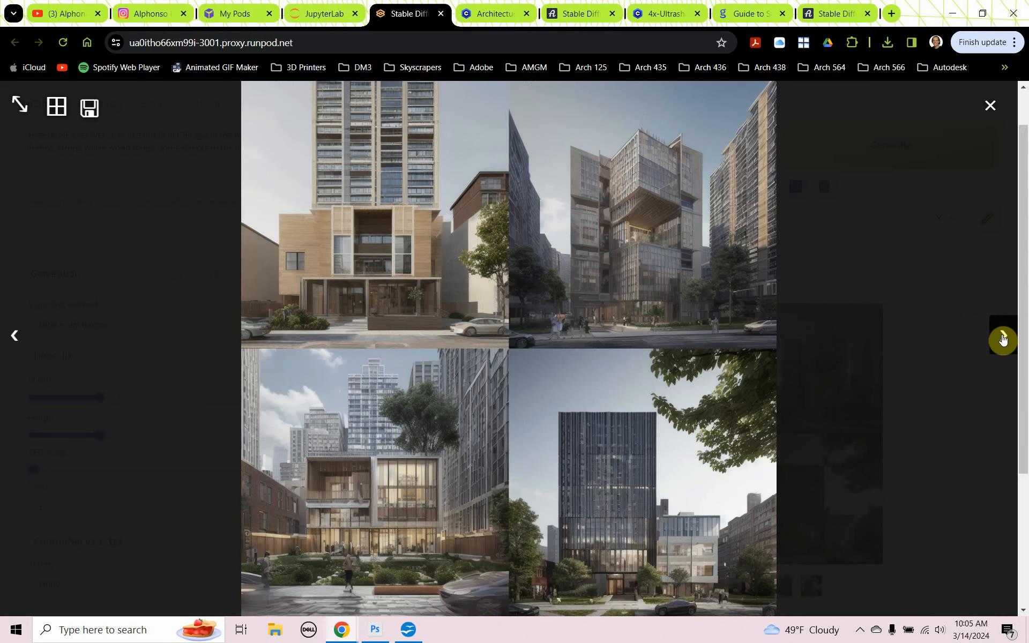
left_click(1002, 339)
left_click(1003, 339)
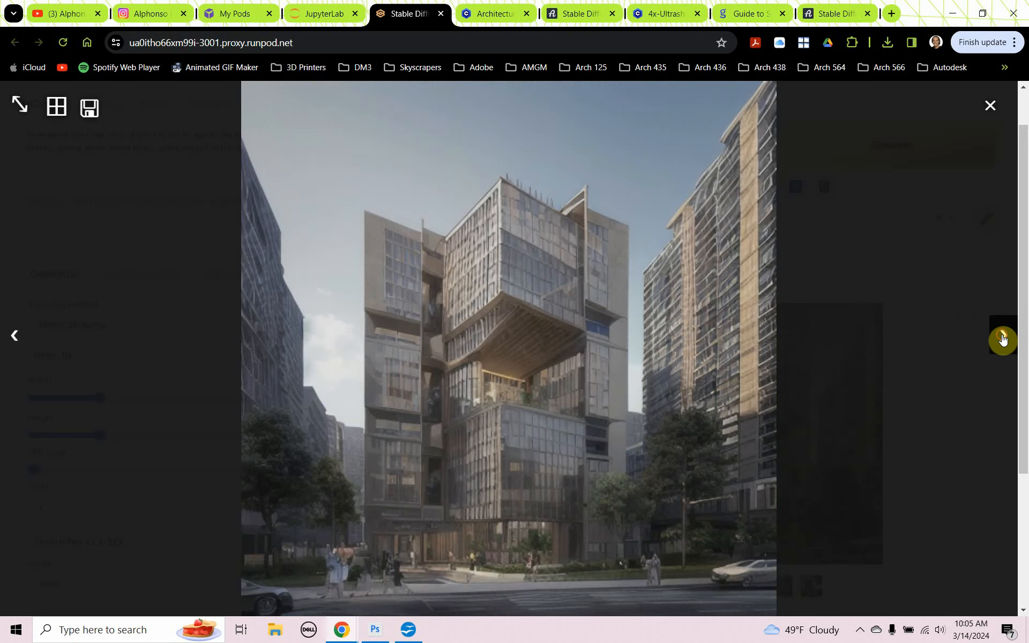
left_click(1003, 339)
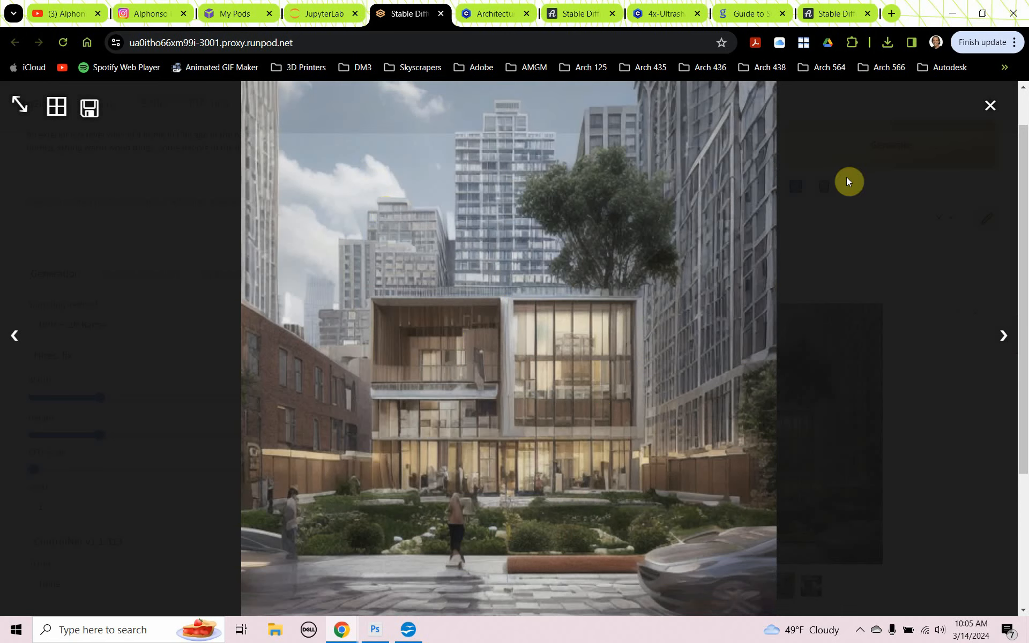
left_click(993, 112)
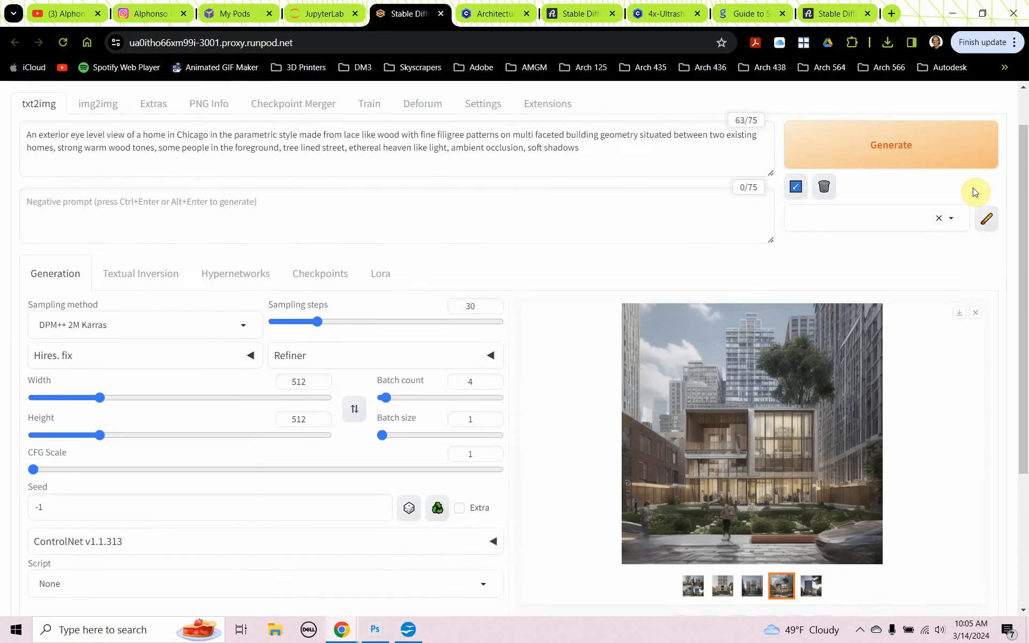
- Copy seed 104374251 from the selected image's generation details into the Seed setting and generate a batch with it
scroll(697, 485, "down", 3)
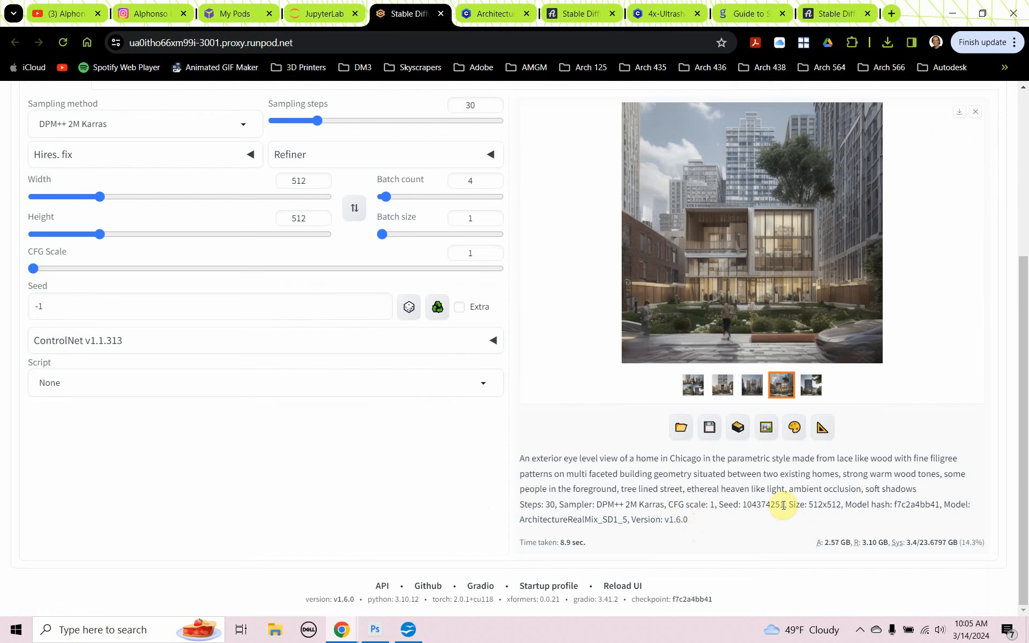
left_click_drag(785, 504, 743, 501)
key("ctrl+c")
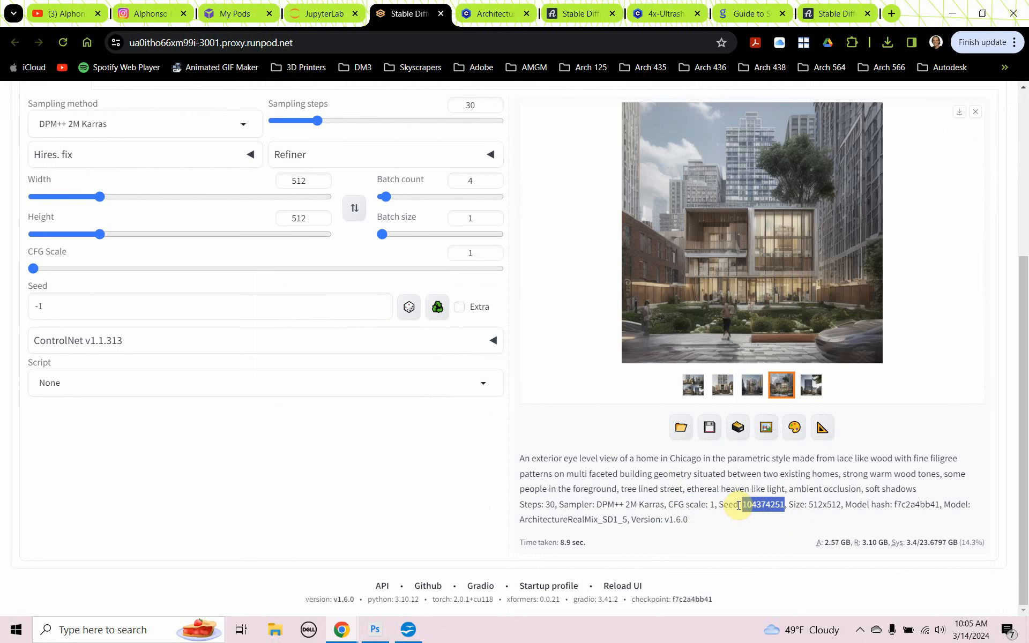
left_click(81, 308)
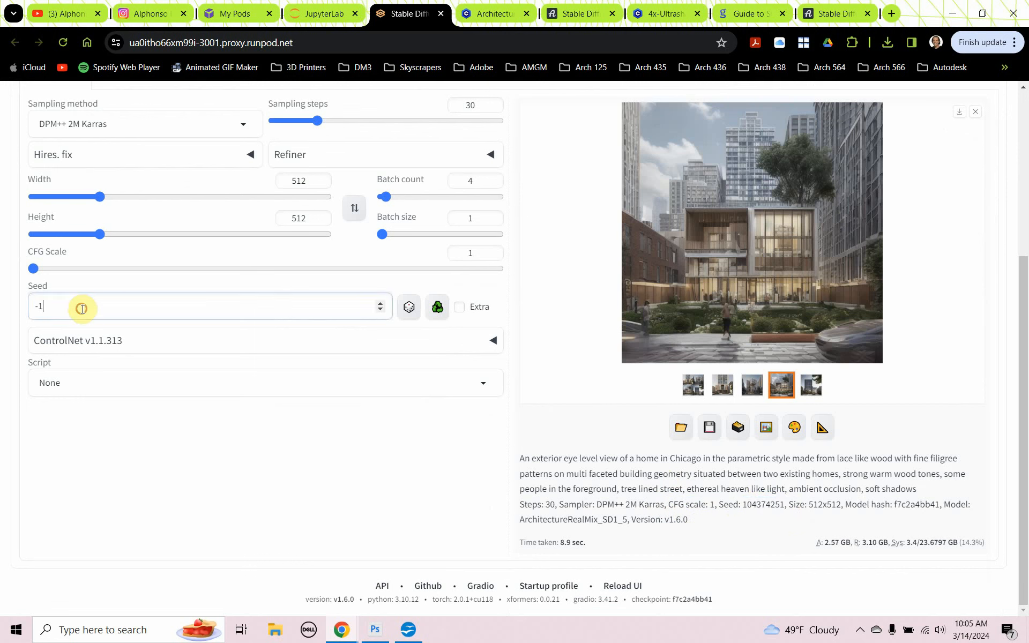
left_click_drag(80, 307, 7, 300)
key("ctrl+v")
scroll(218, 405, "up", 4)
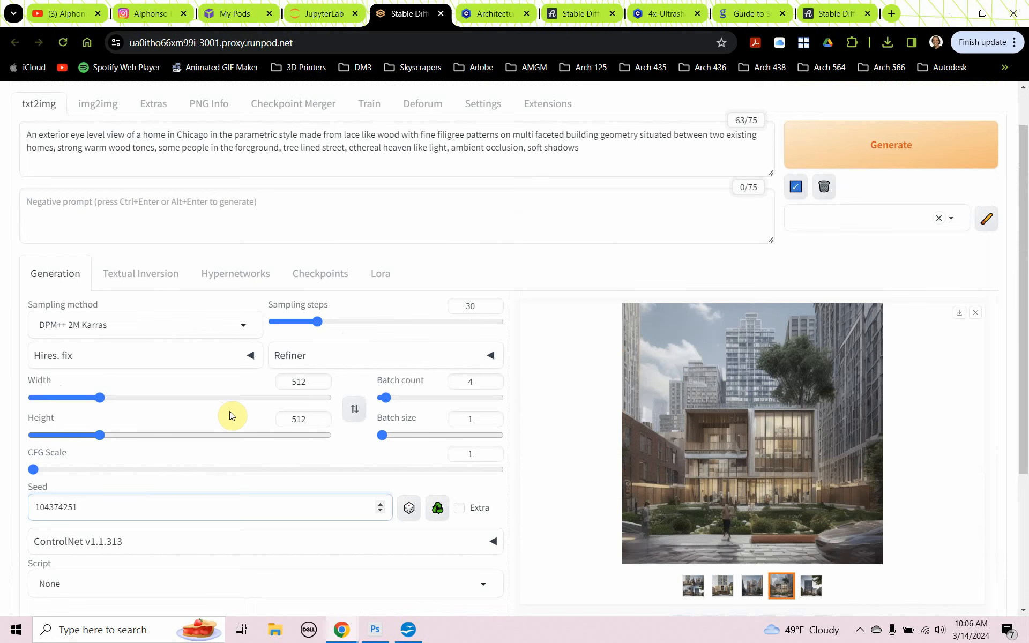
left_click(889, 152)
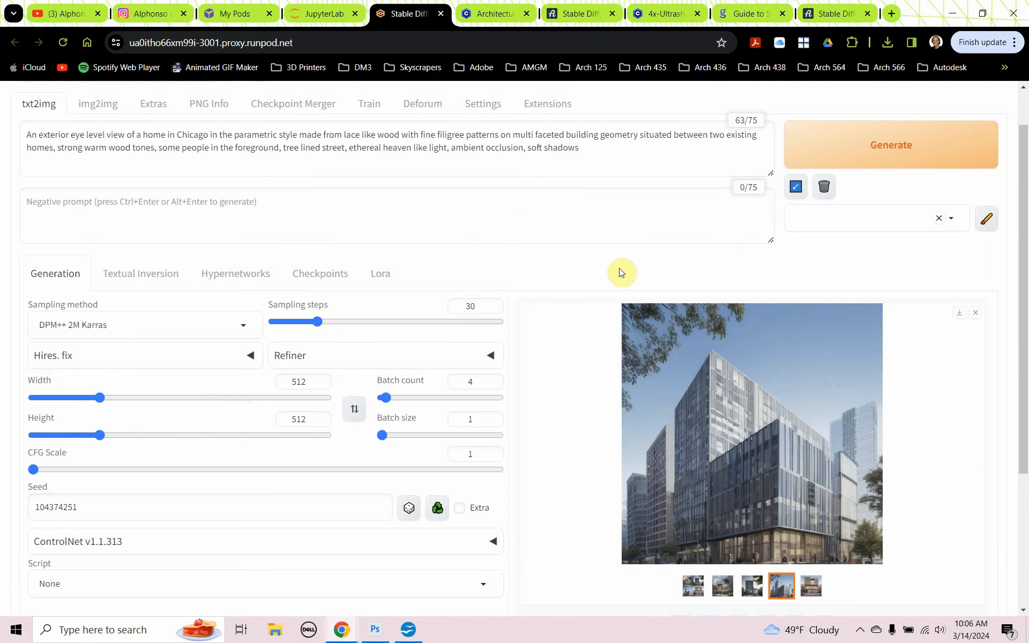
- Compare the enlarged images of the fixed-seed batch, including the grid and the low building with the front garden
scroll(672, 360, "down", 2)
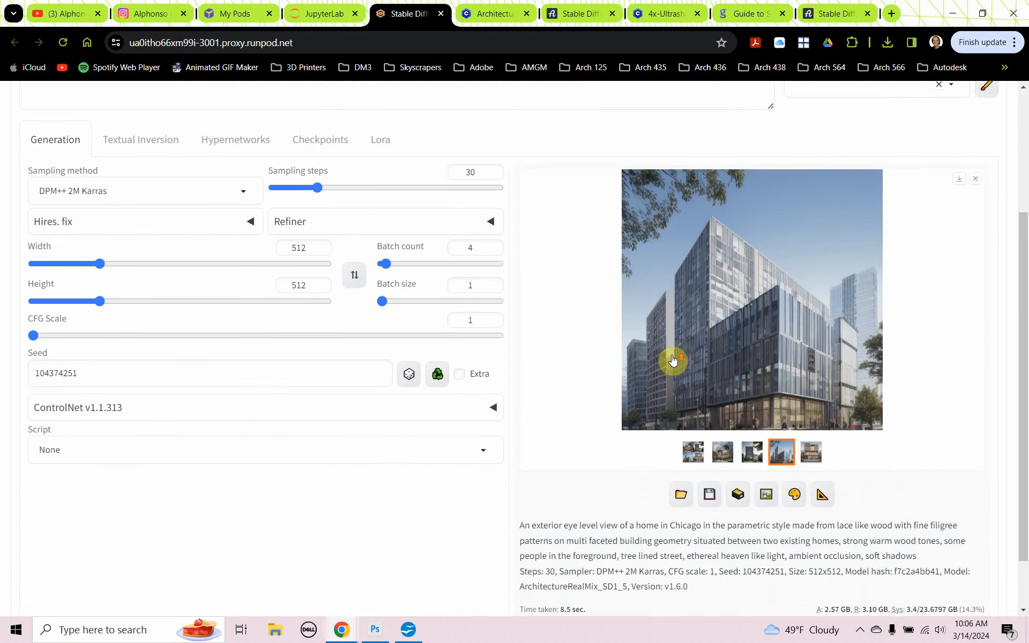
scroll(685, 363, "up", 1)
left_click(685, 362)
scroll(812, 326, "down", 2)
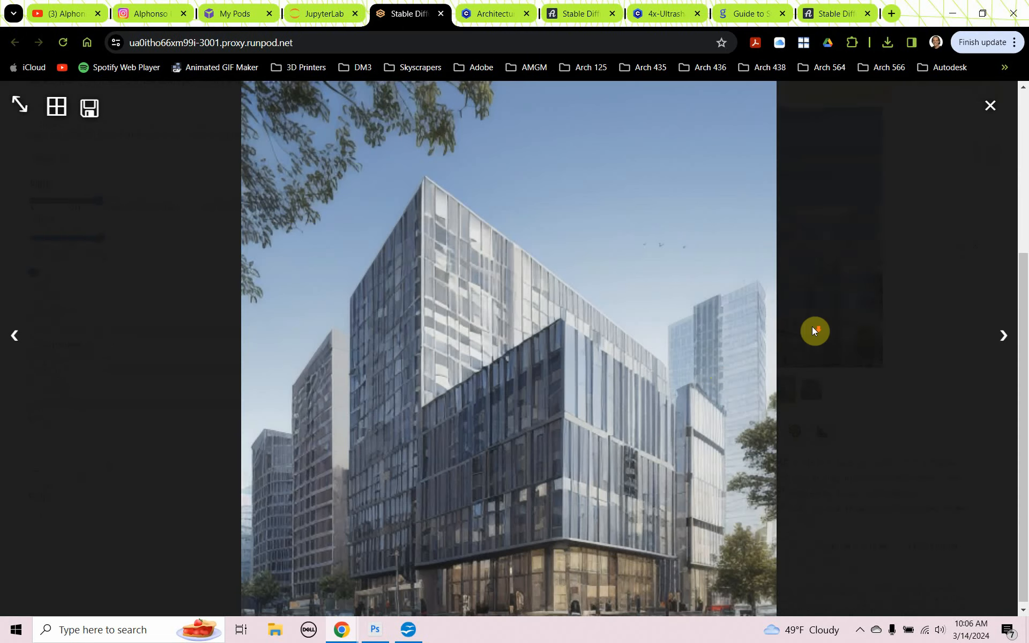
left_click(999, 337)
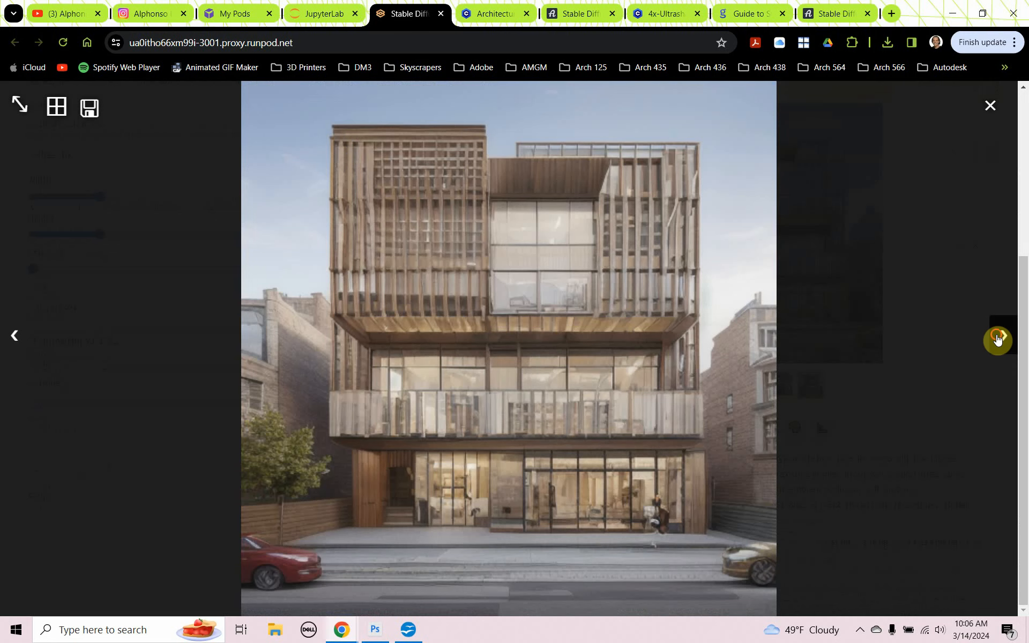
left_click(997, 337)
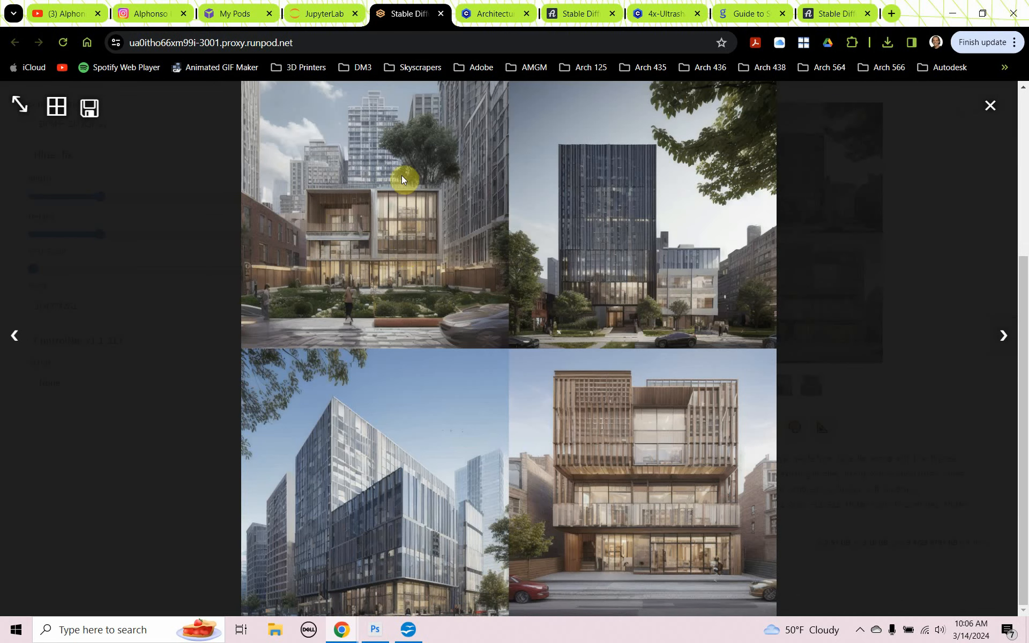
left_click(1004, 344)
left_click(1004, 344)
left_click(1004, 344)
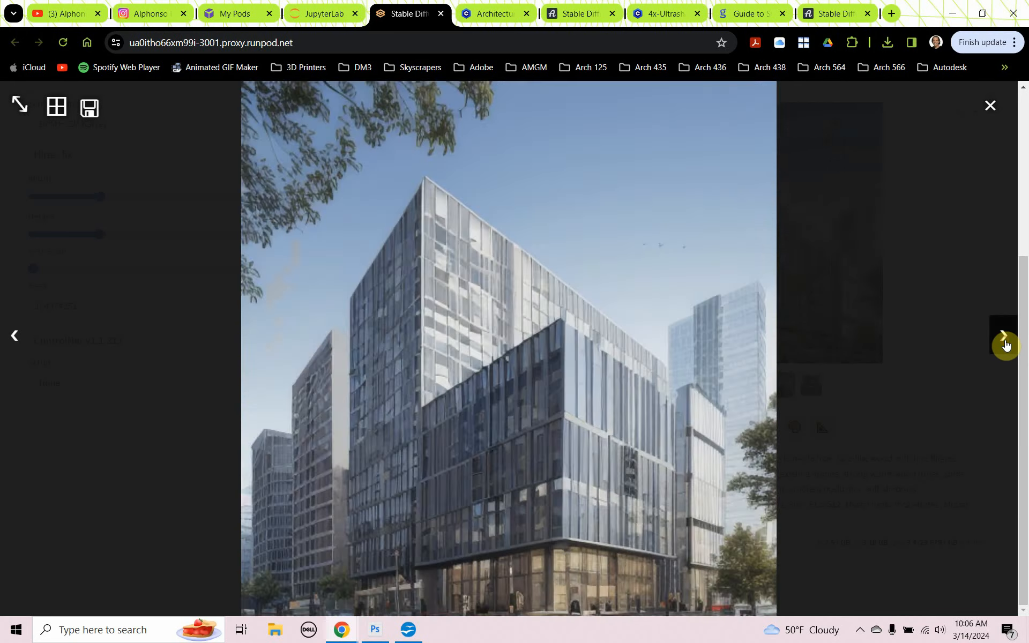
left_click(1004, 344)
left_click(1004, 344)
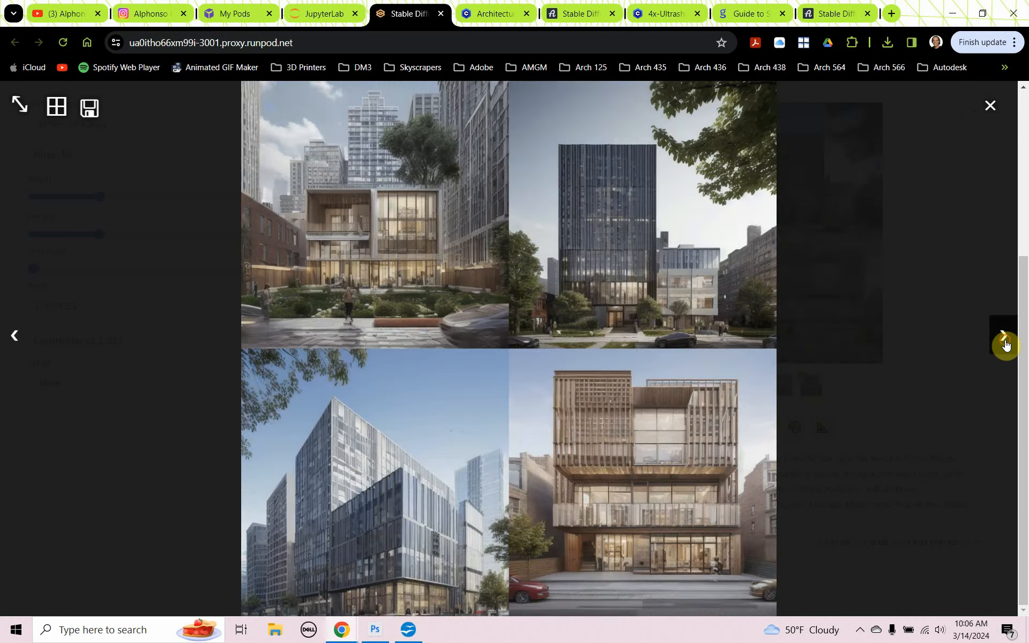
left_click(1004, 344)
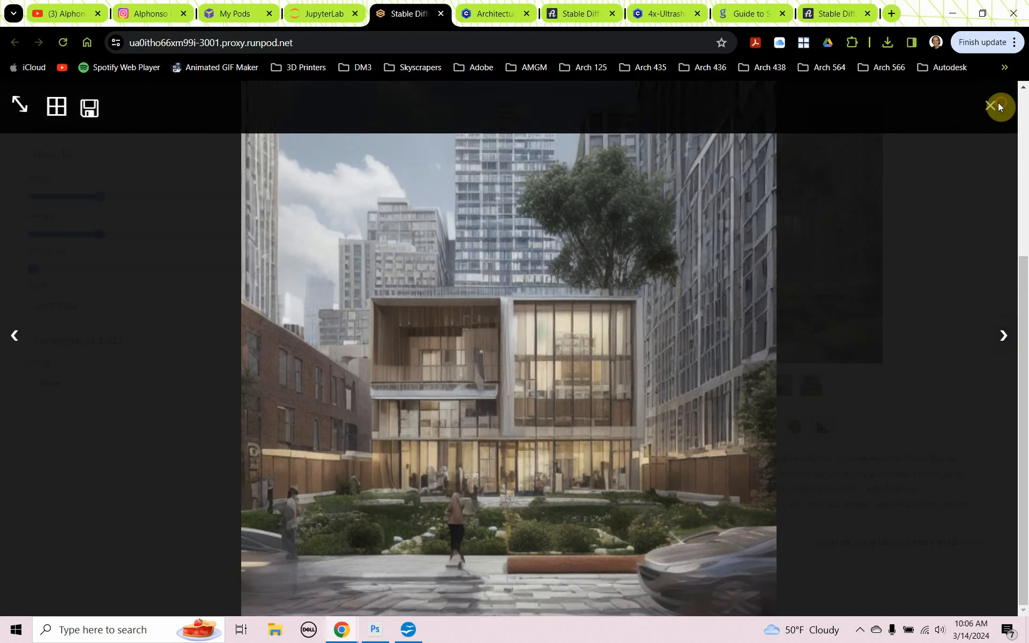
left_click(996, 106)
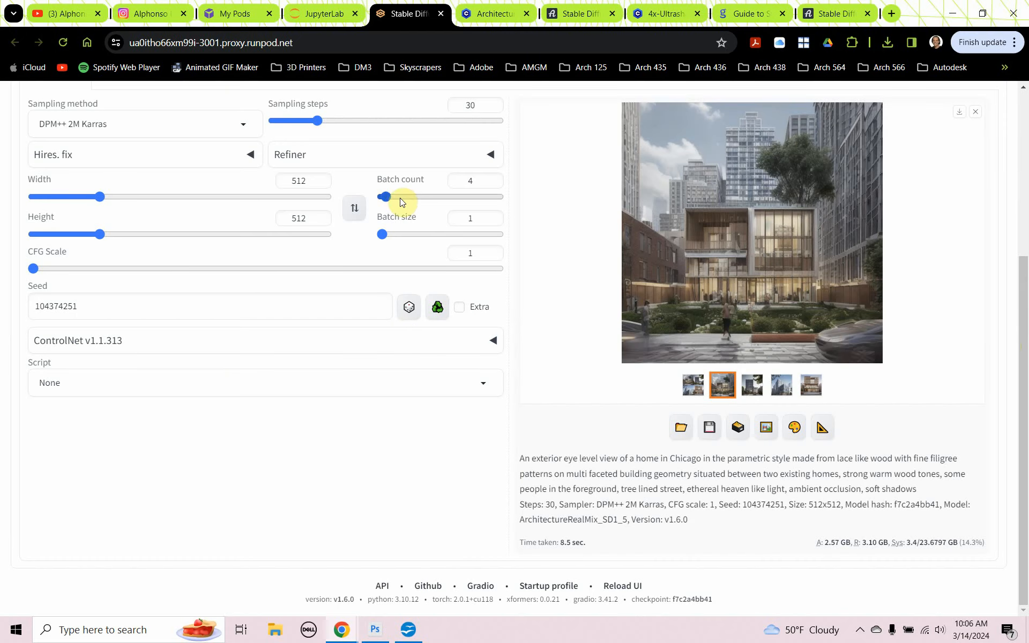
- Set the batch count to 1
left_click_drag(401, 201, 375, 199)
scroll(518, 366, "up", 2)
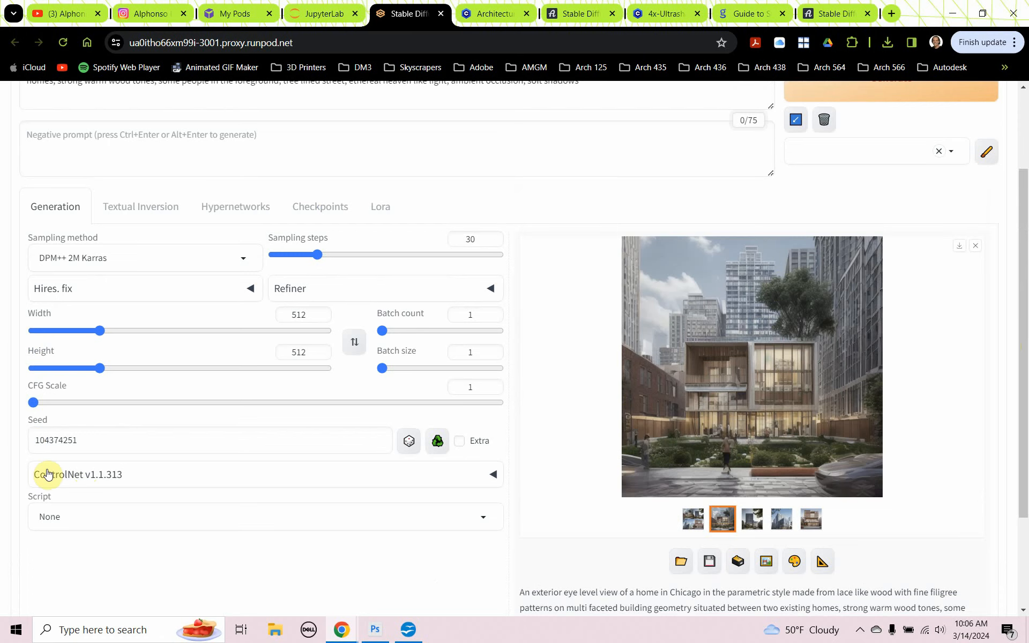
- Generate a single image with the fixed seed and inspect it enlarged
scroll(404, 342, "up", 2)
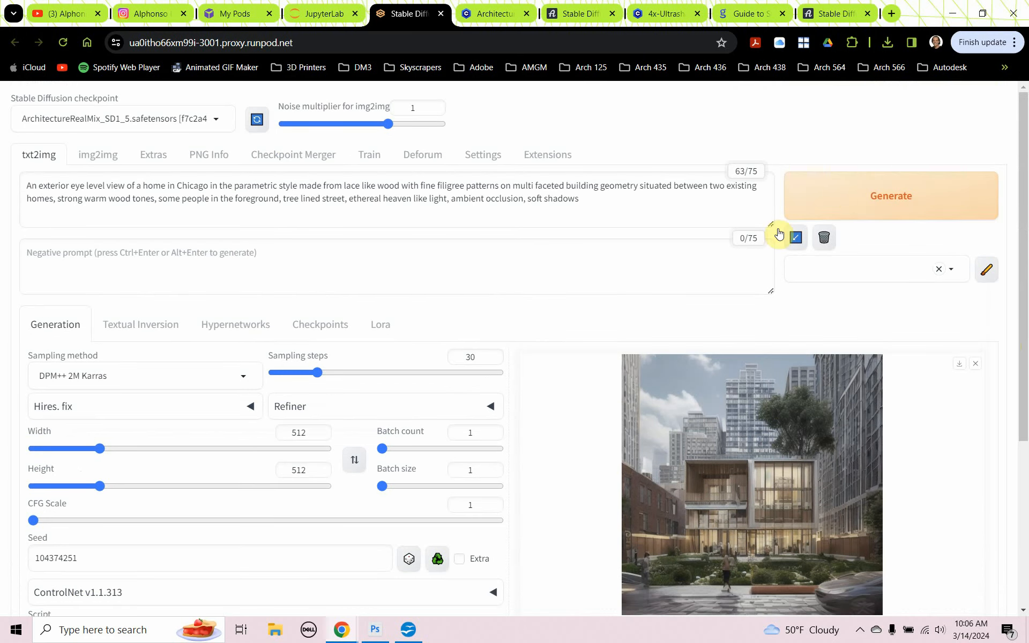
left_click(840, 199)
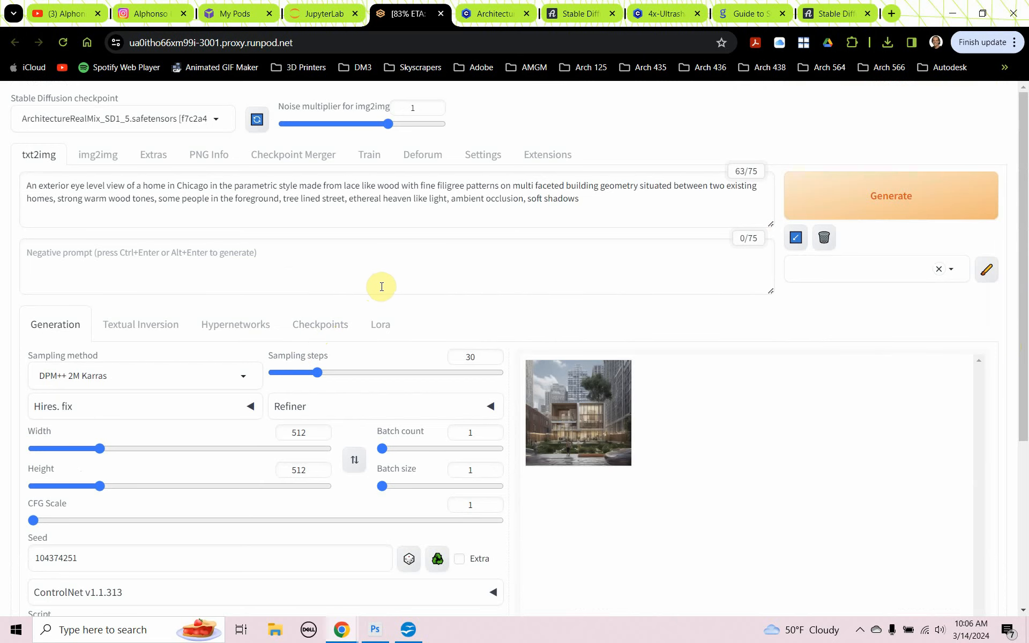
scroll(431, 301, "down", 2)
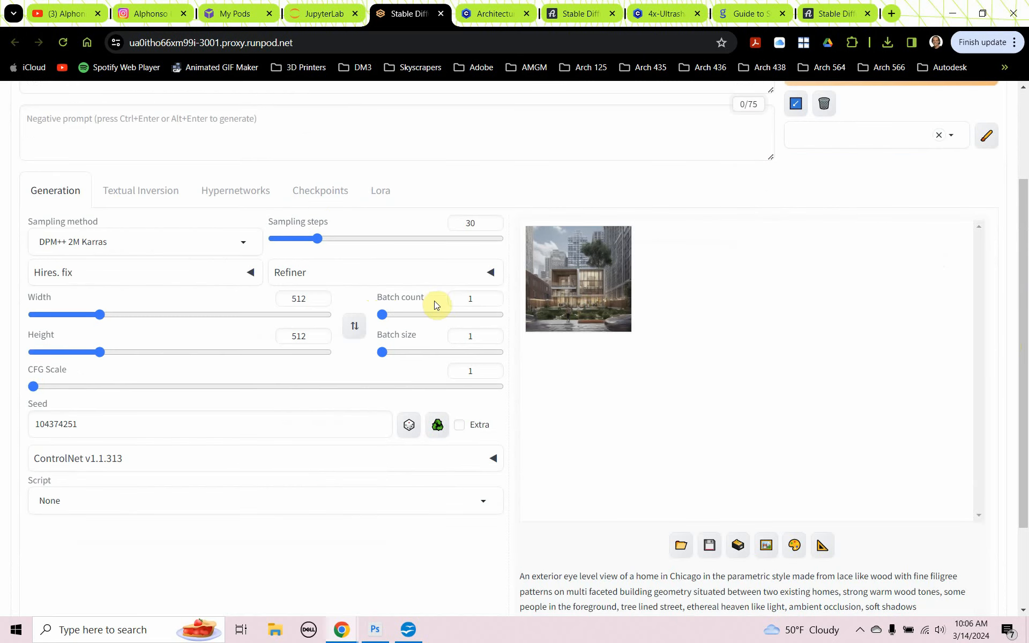
left_click(582, 308)
left_click(670, 362)
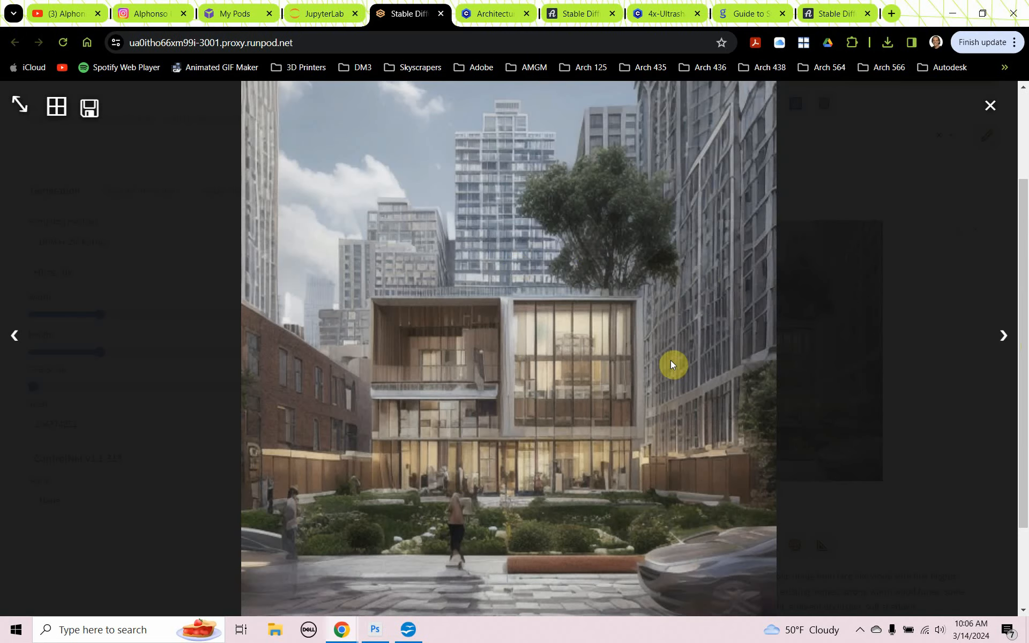
left_click(991, 110)
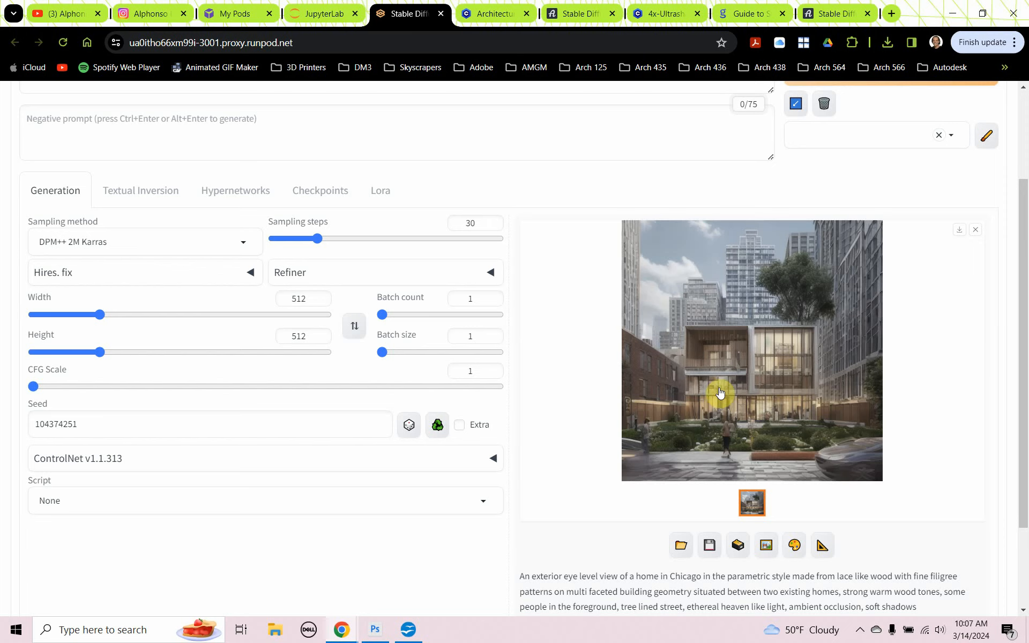
- Save the enlarged wood home image as a PNG named Wood_Home_512 in the SD_Basics folder
left_click(732, 375)
left_click(568, 296)
left_click(650, 313)
right_click(534, 299)
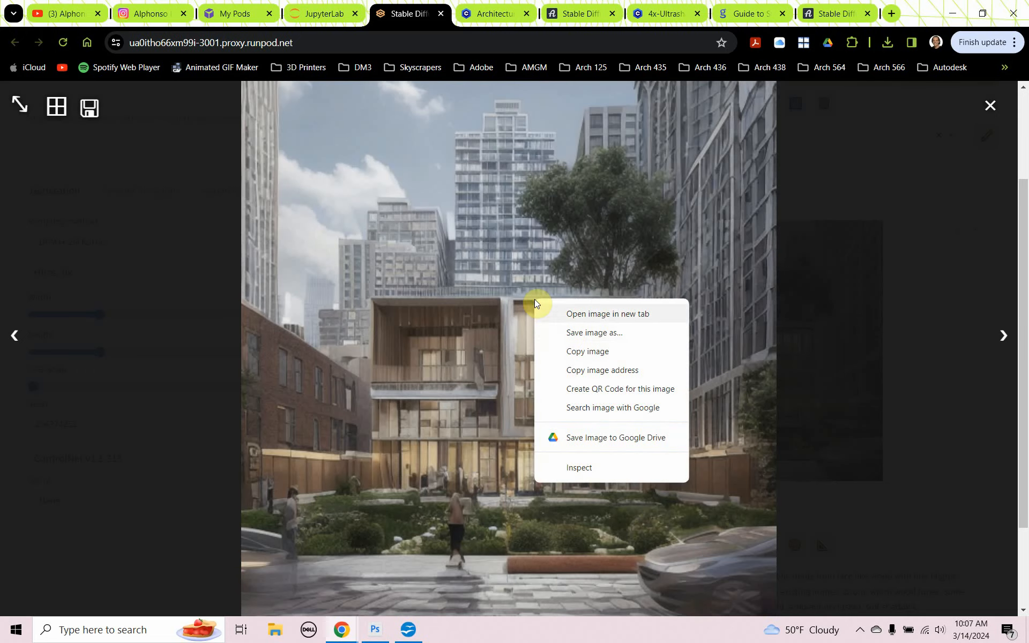
left_click(566, 330)
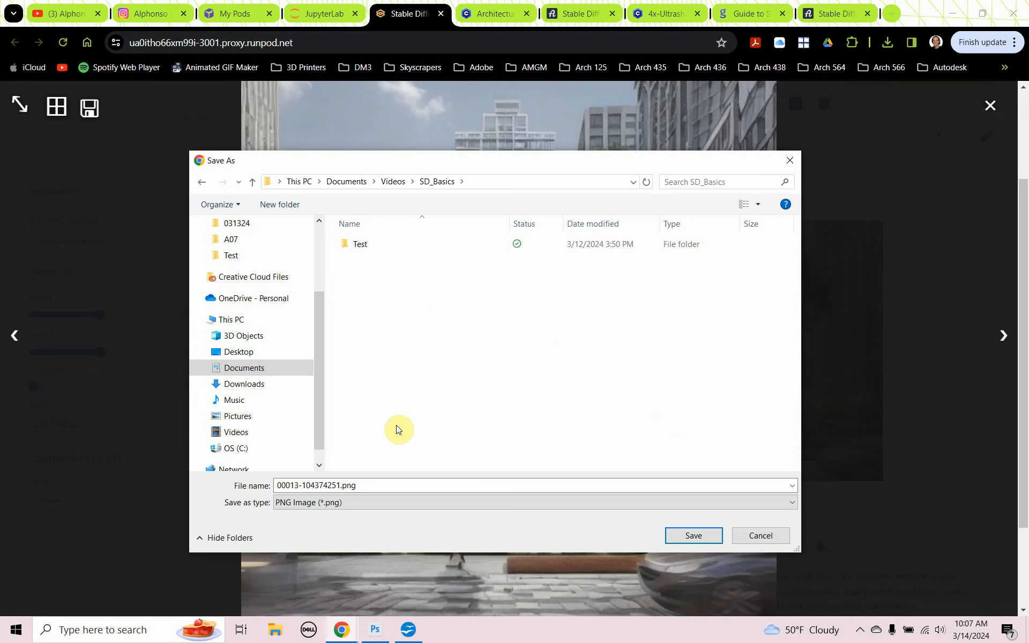
left_click(369, 485)
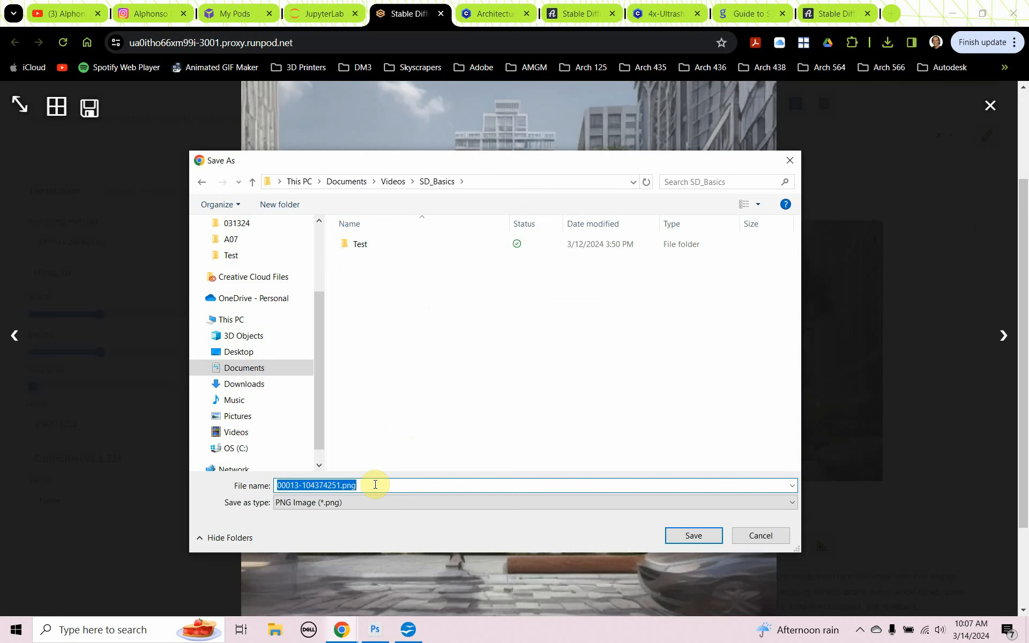
type("Wood_Home_512")
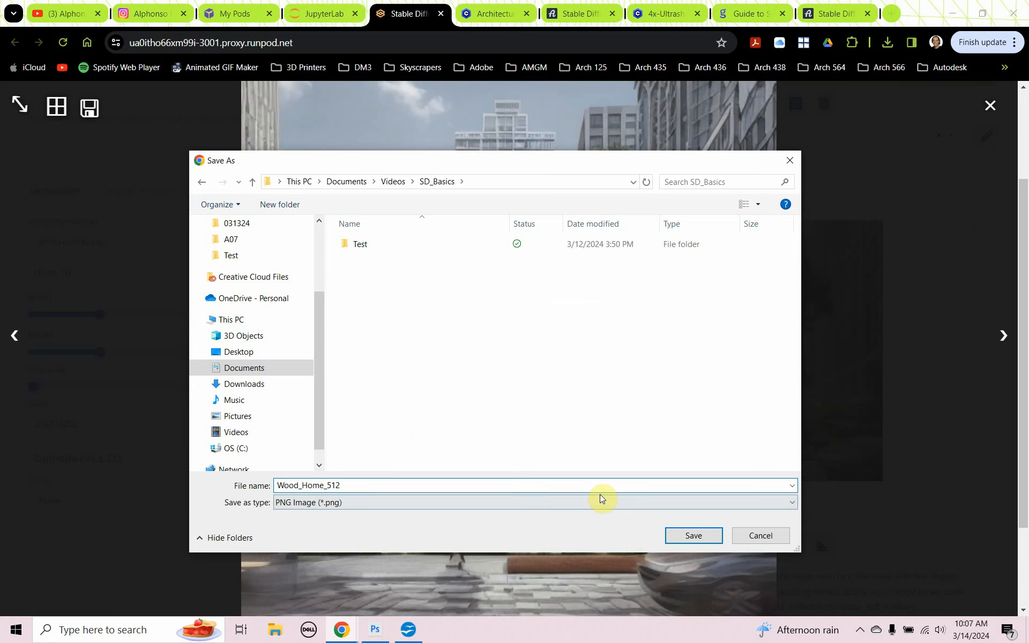
left_click(684, 533)
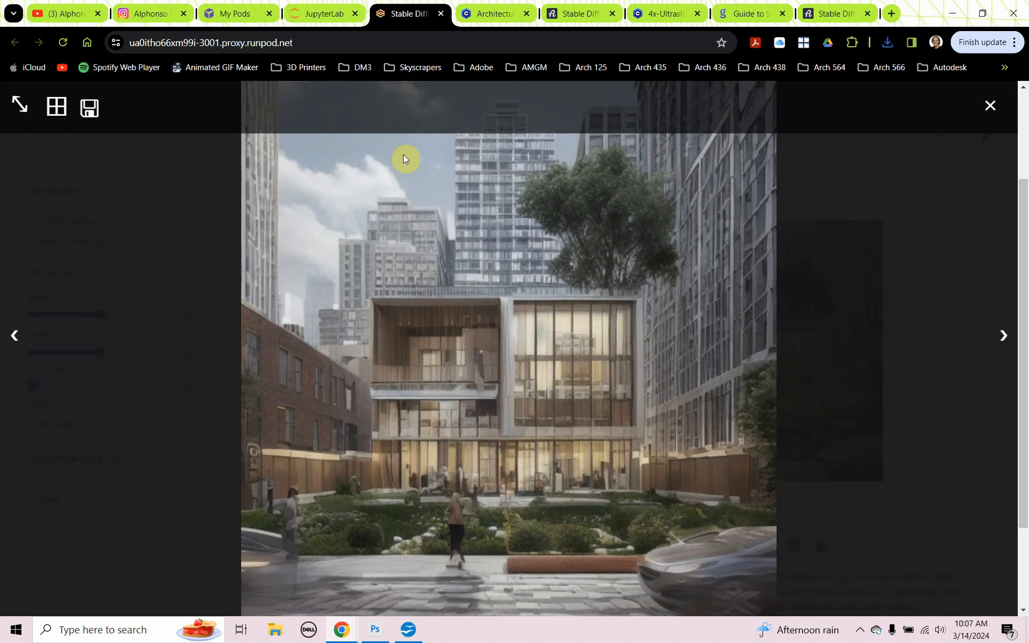
left_click(991, 107)
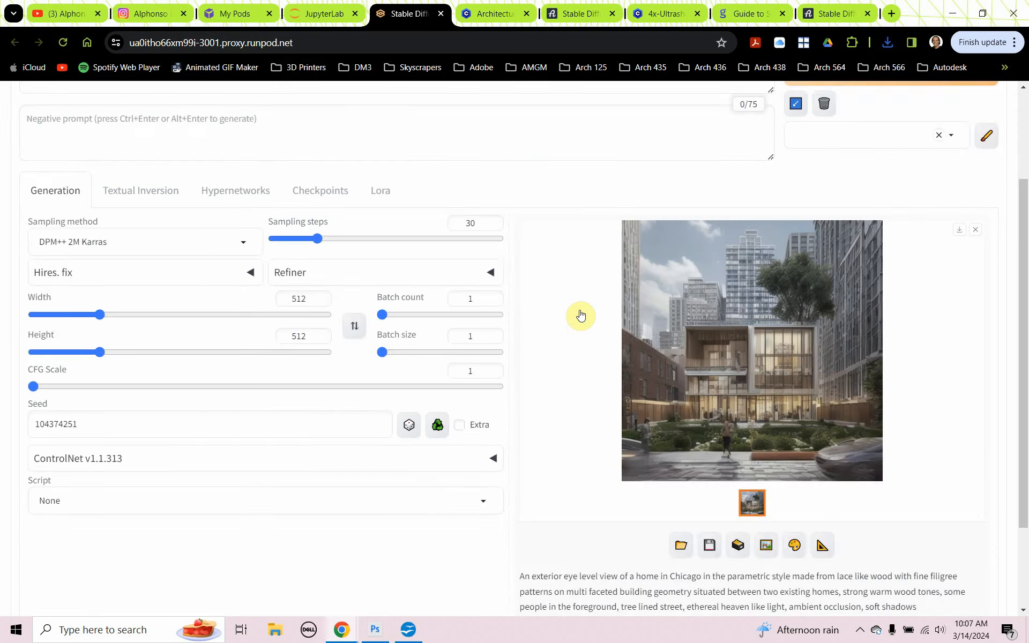
- Replace "lace like wood with fine filigree patterns" in the prompt with "translucent frosted glass panels"
scroll(580, 316, "up", 3)
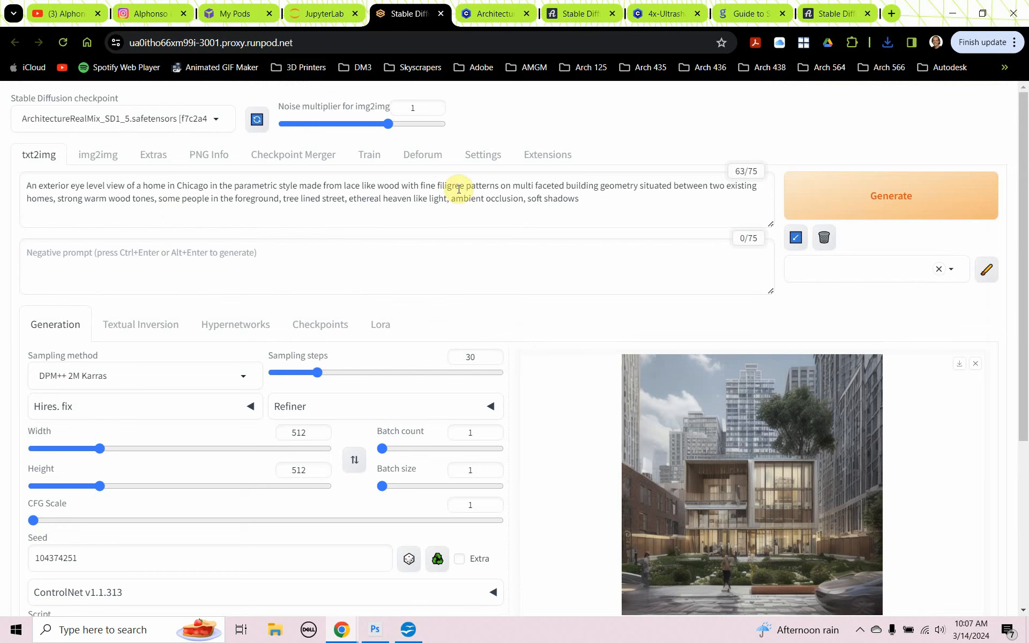
left_click_drag(499, 186, 343, 185)
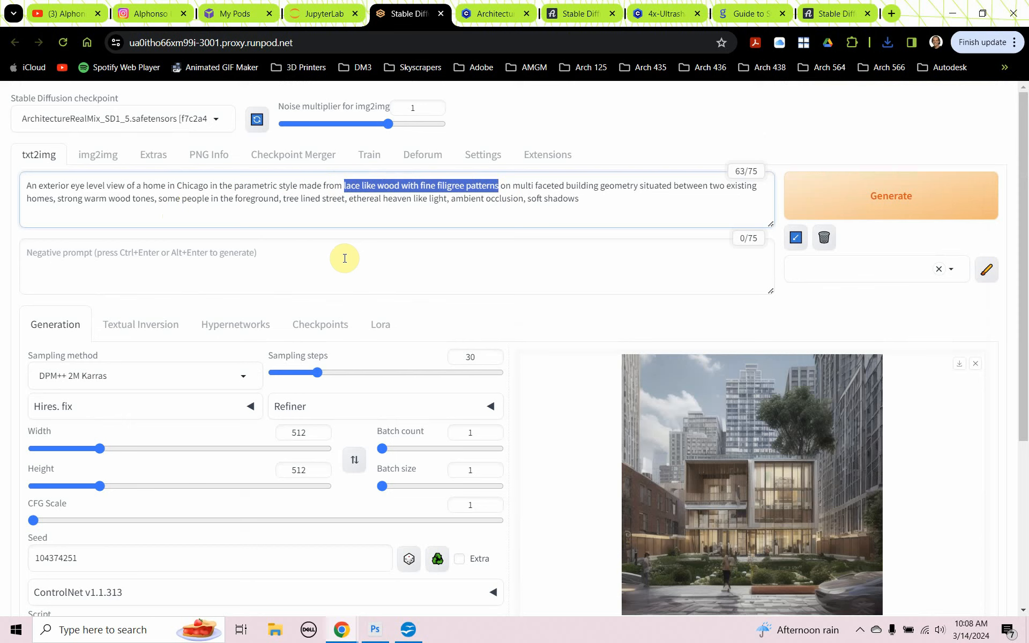
type("tranl")
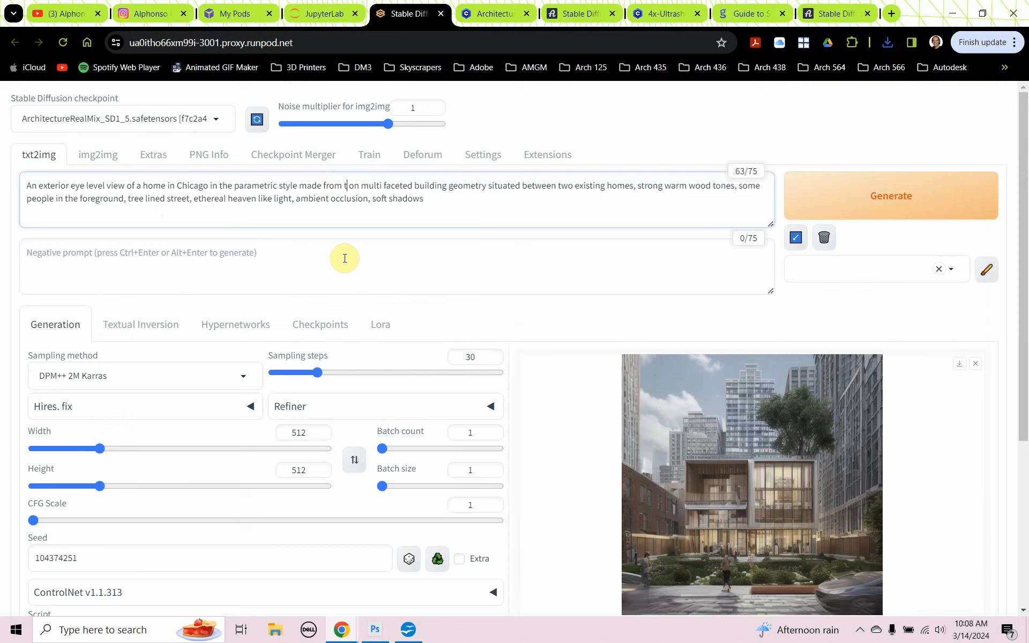
type("ucent ")
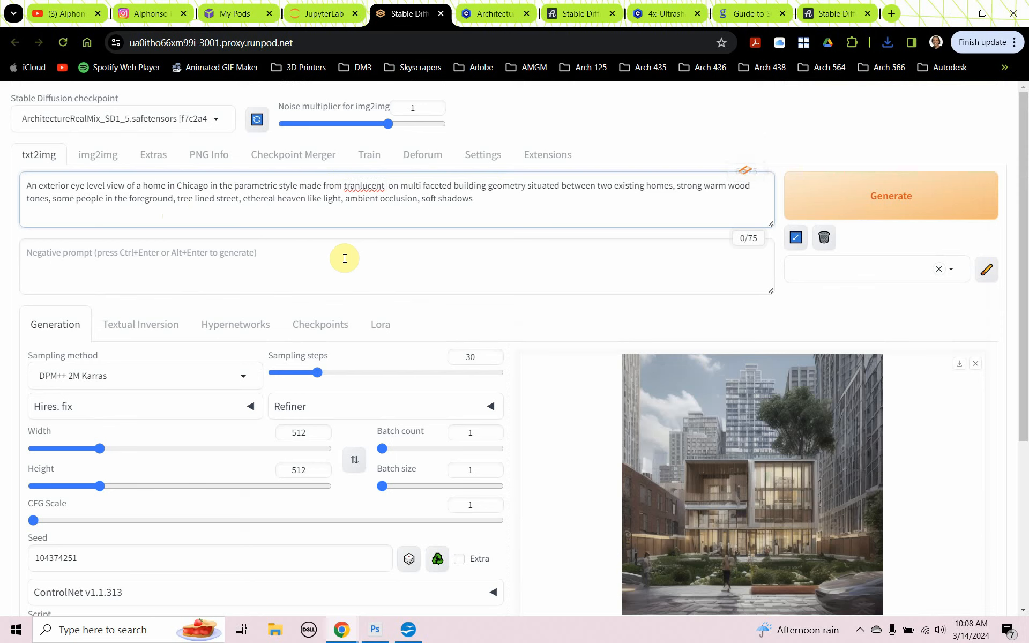
type("frosted gl")
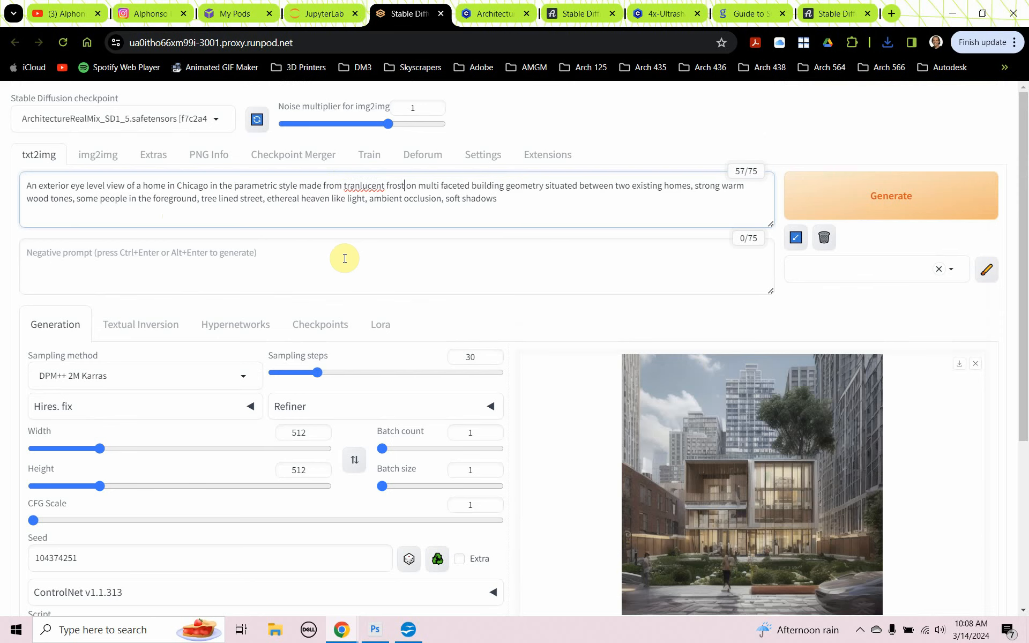
type("ass pane")
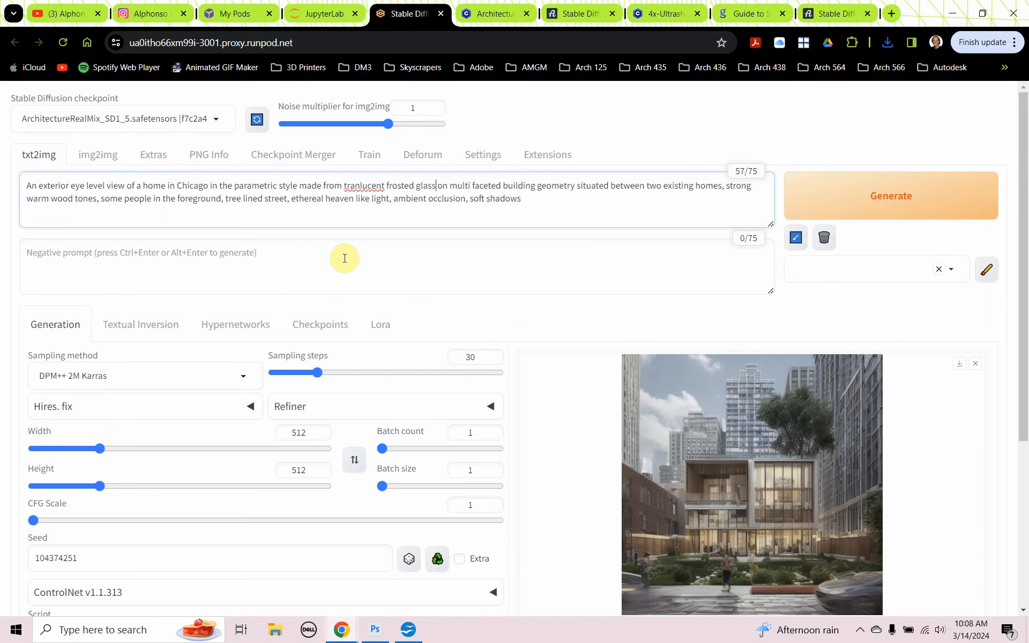
type("ls")
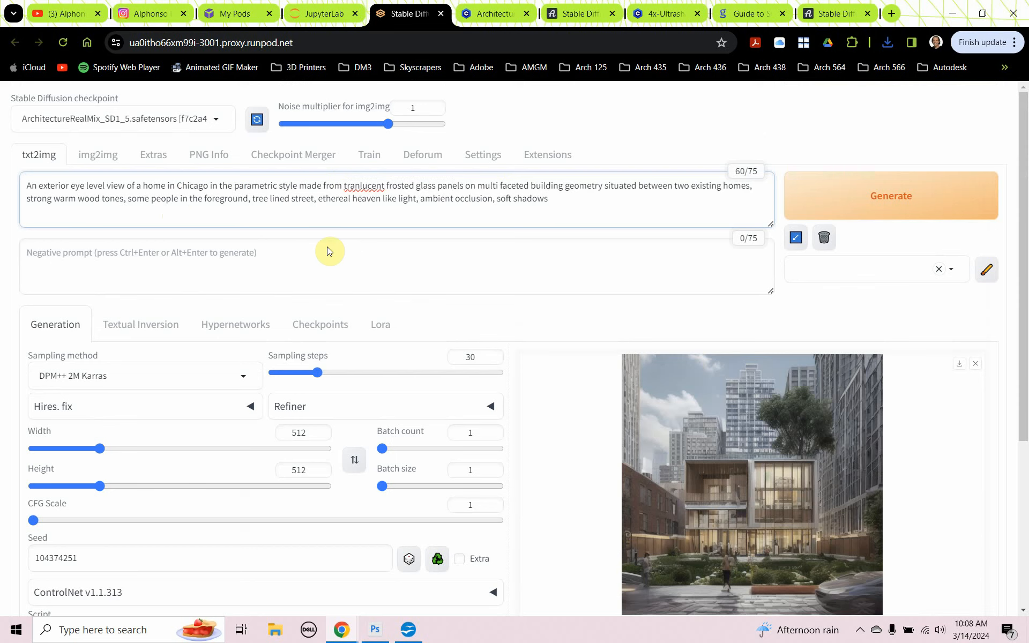
left_click(359, 187)
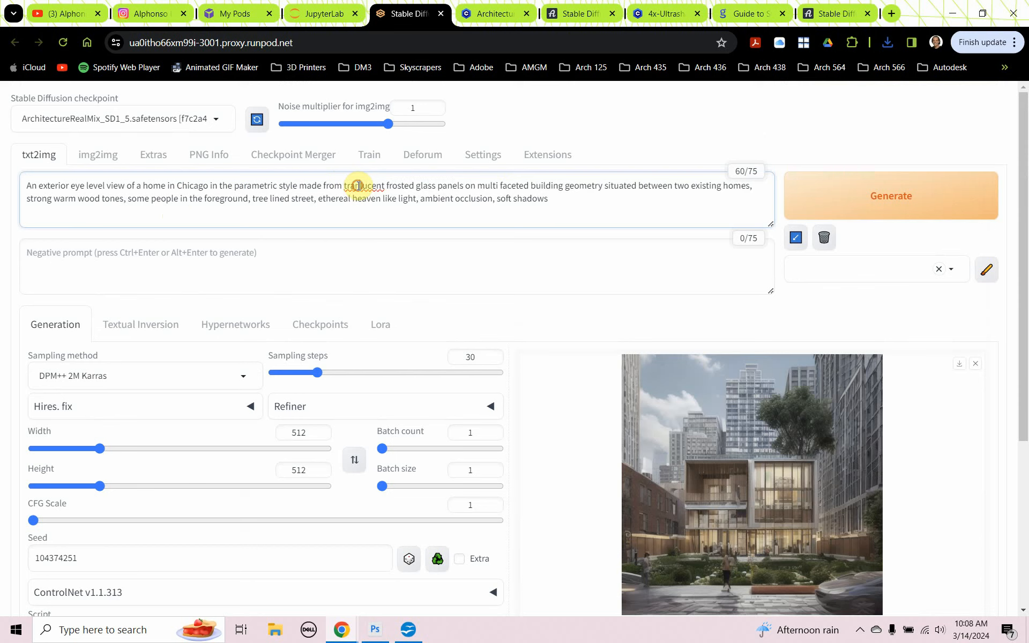
type("s")
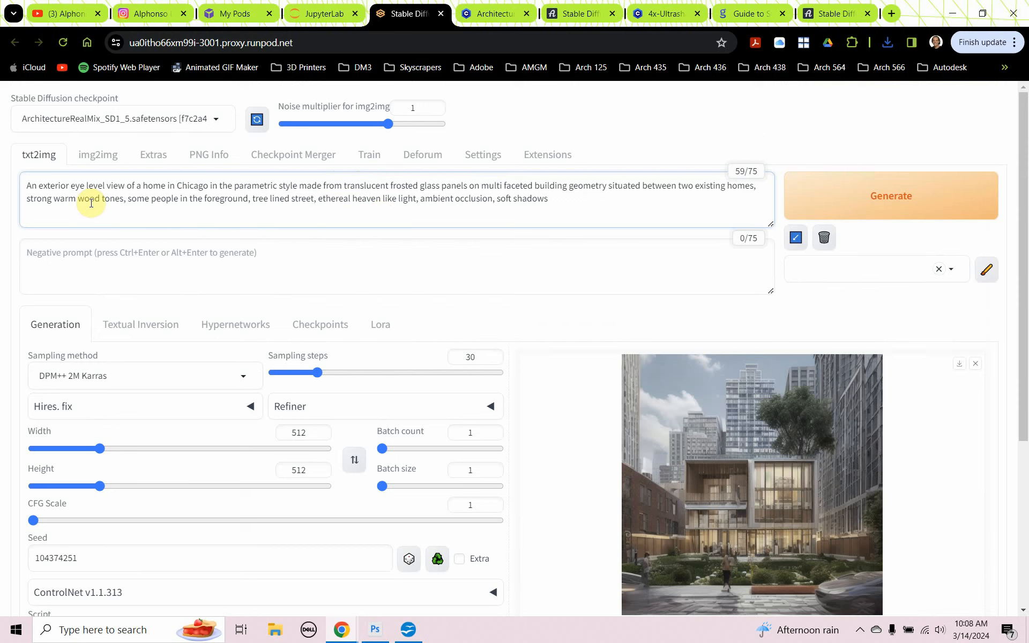
- Replace "strong warm wood tones" in the prompt with "soft translucent desaturated blue glow"
left_click(122, 199)
left_click_drag(92, 197, 15, 198)
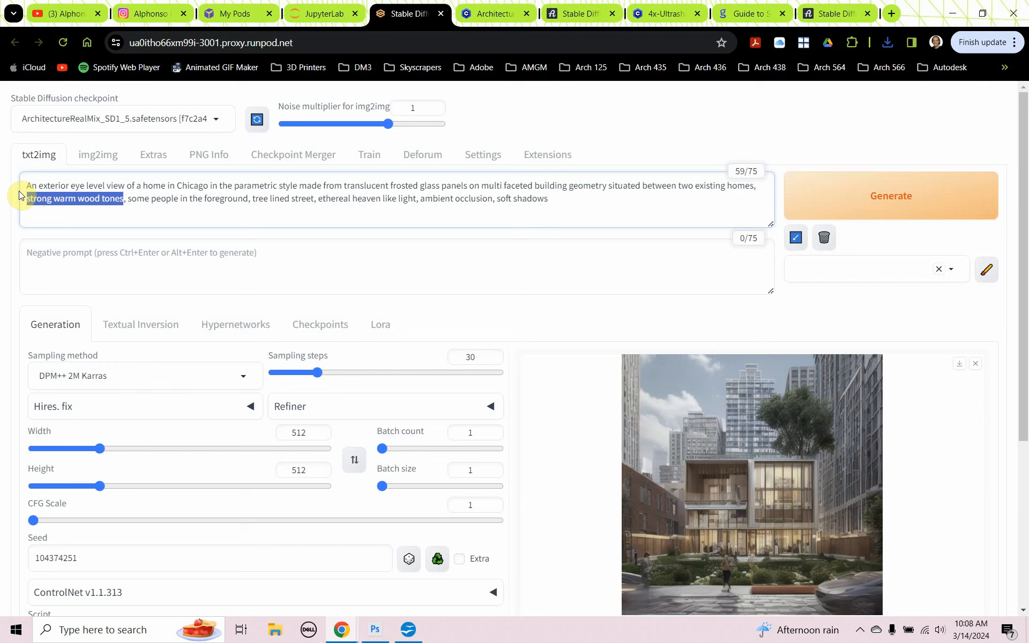
type("soft ")
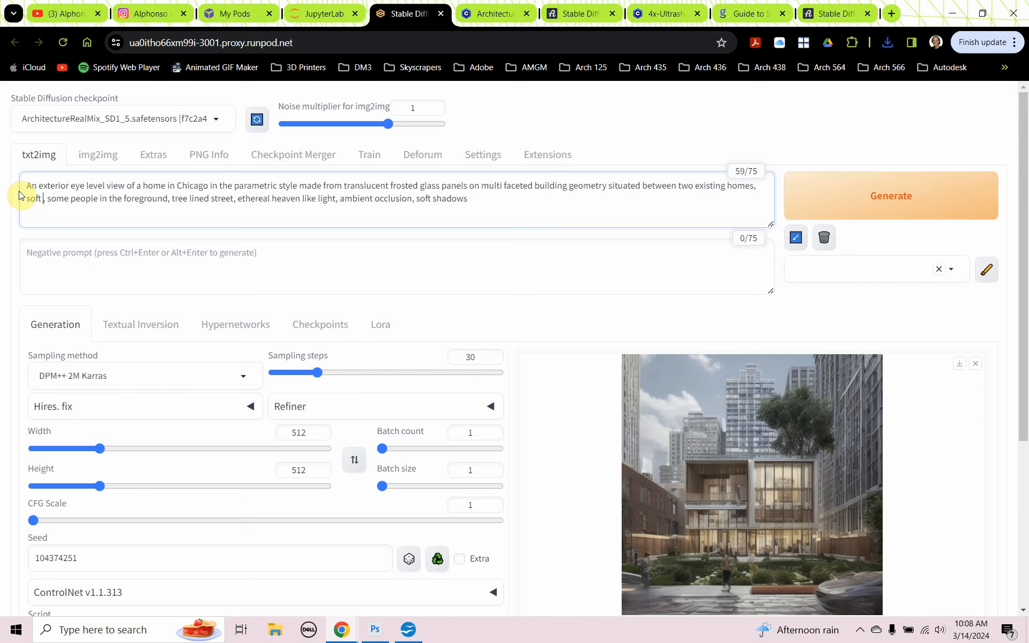
type("tr")
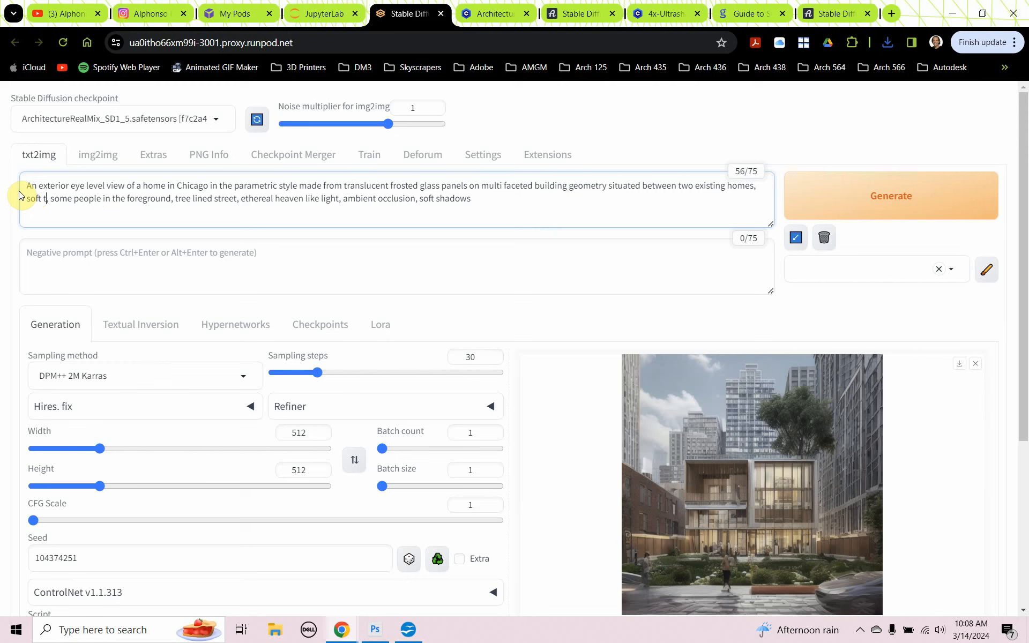
type("ansluc")
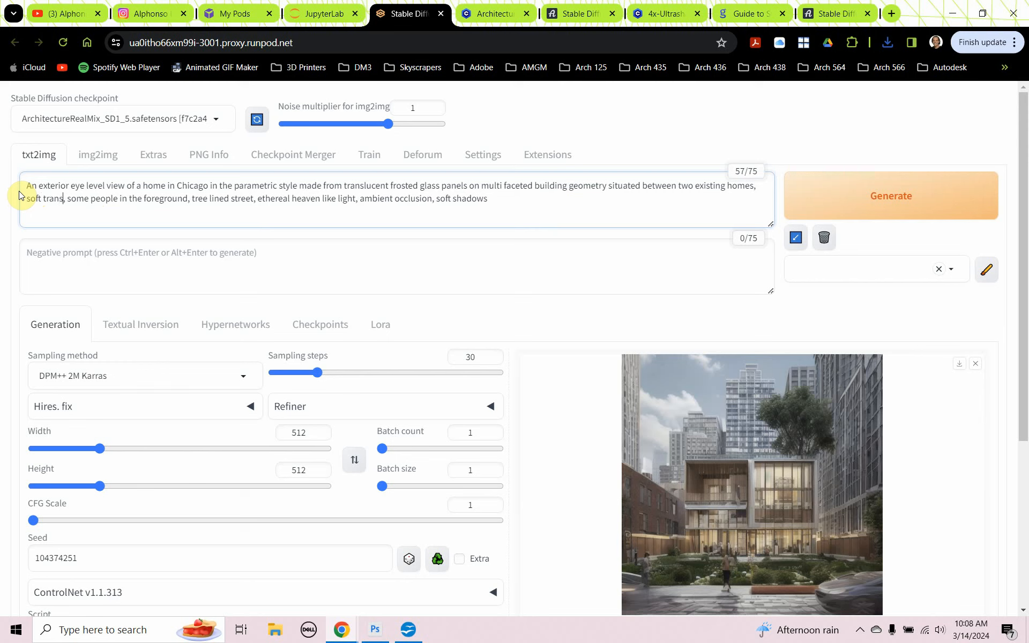
type("ent ")
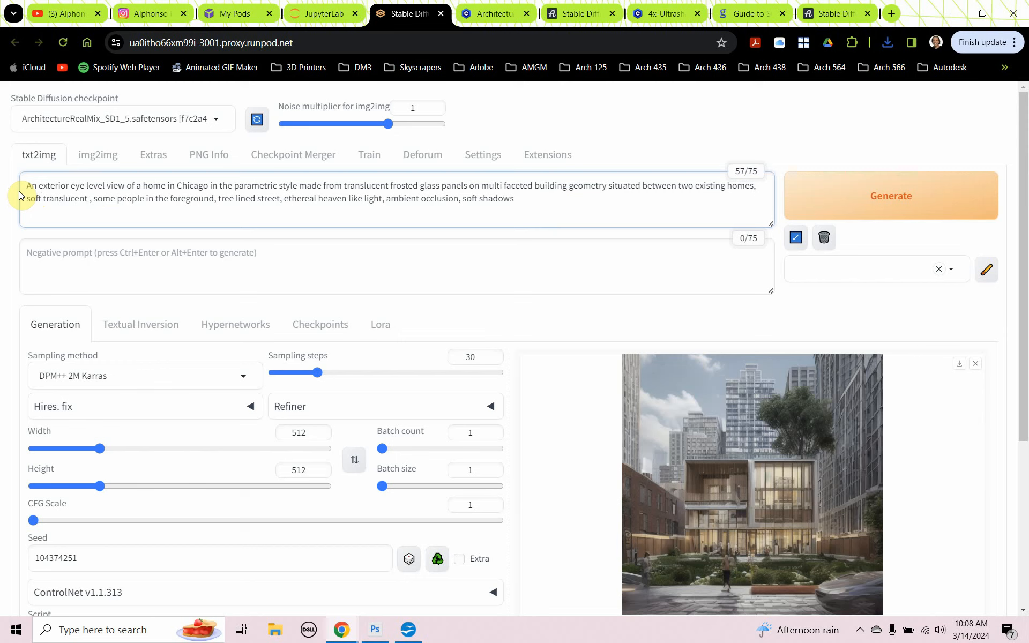
type("desatur")
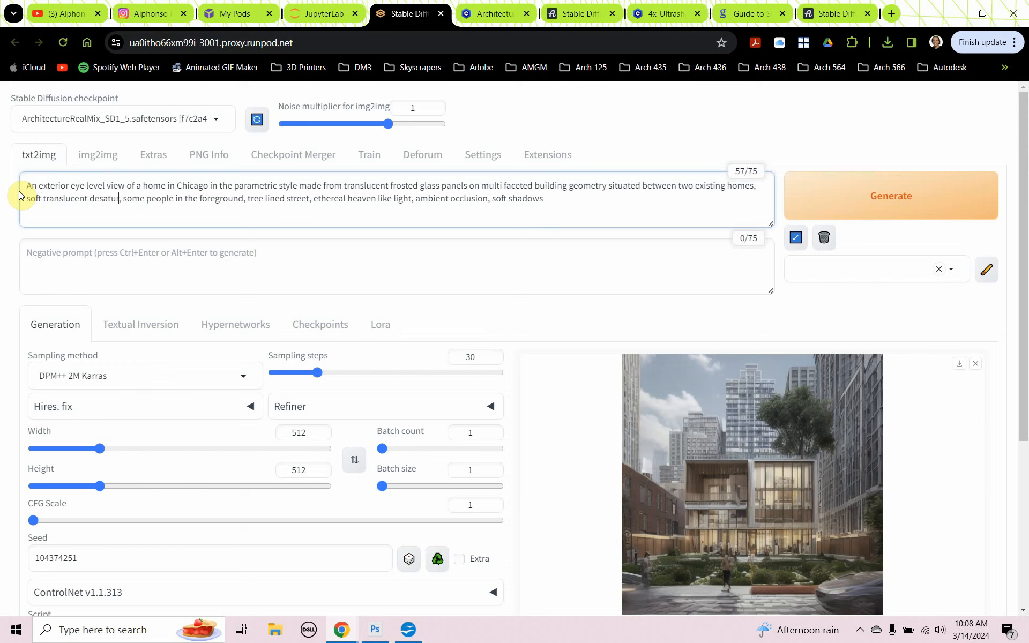
type("ated")
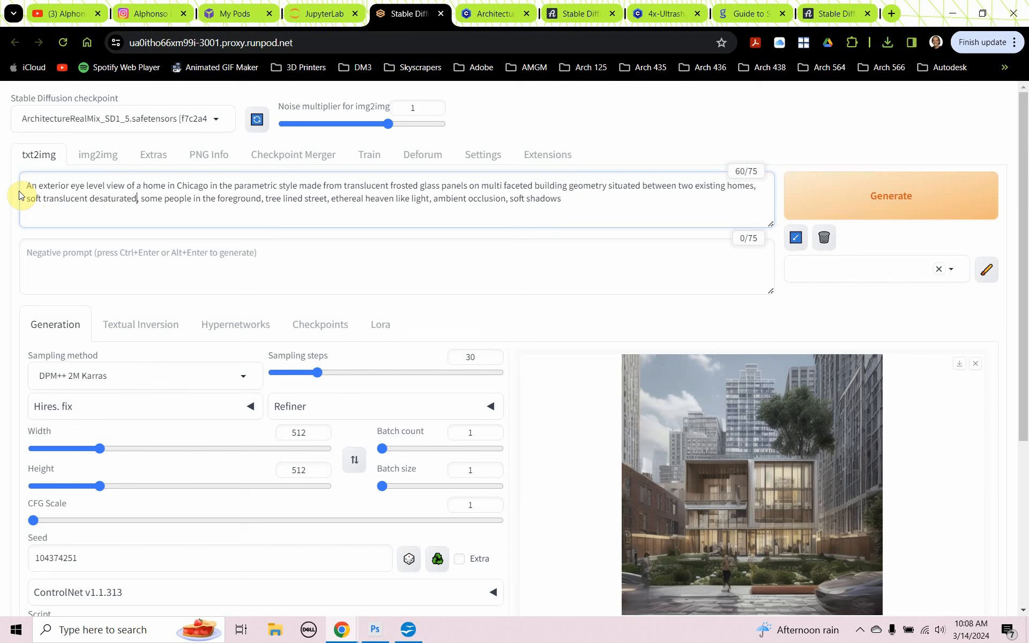
type(" blue")
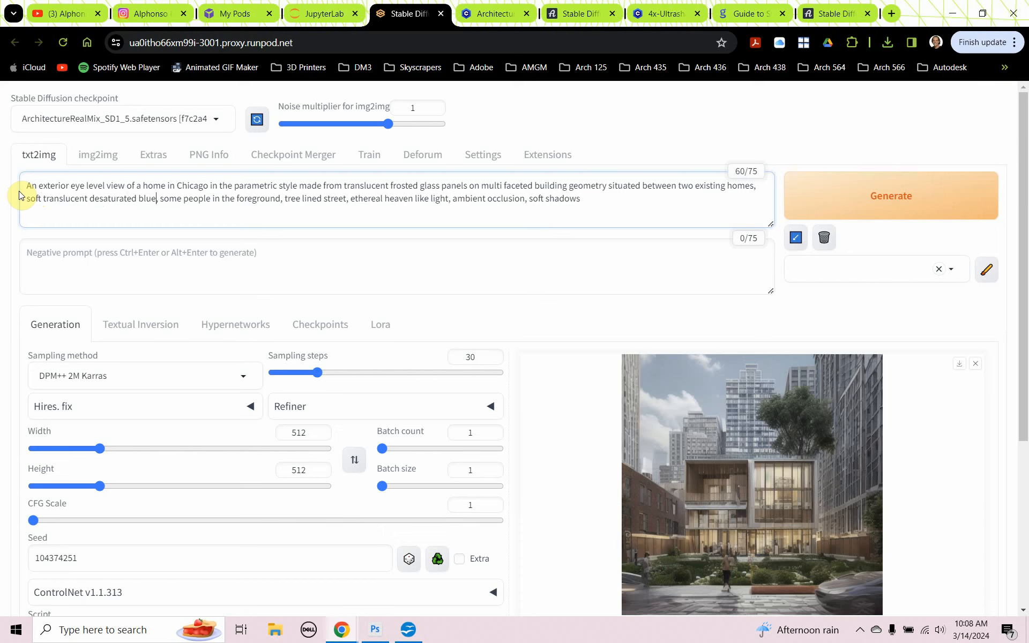
type(" glow")
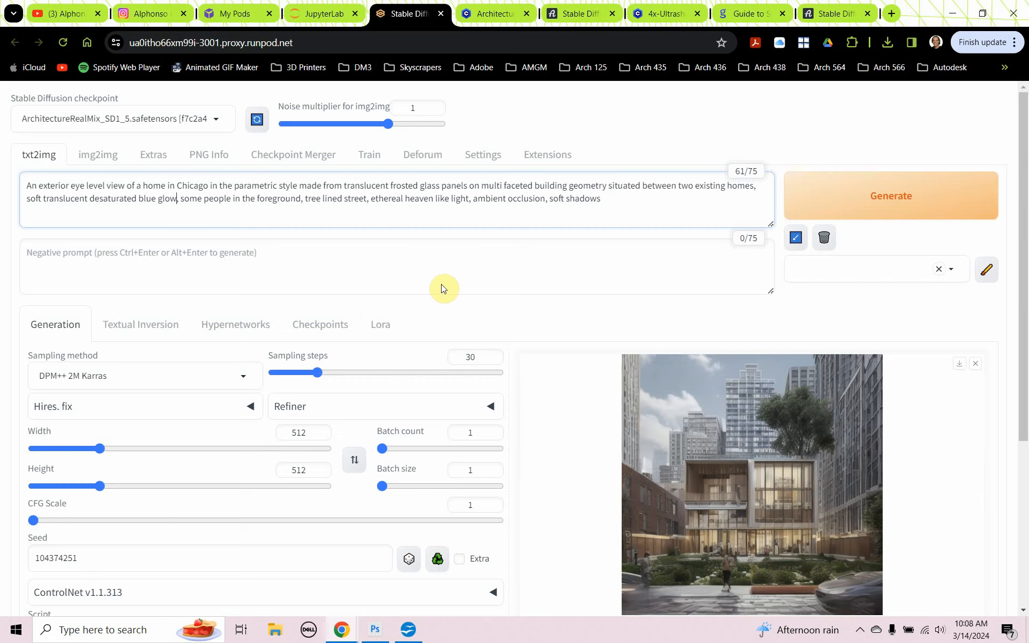
- Generate an image from the revised frosted-glass prompt with the same seed and inspect it enlarged
scroll(352, 402, "down", 1)
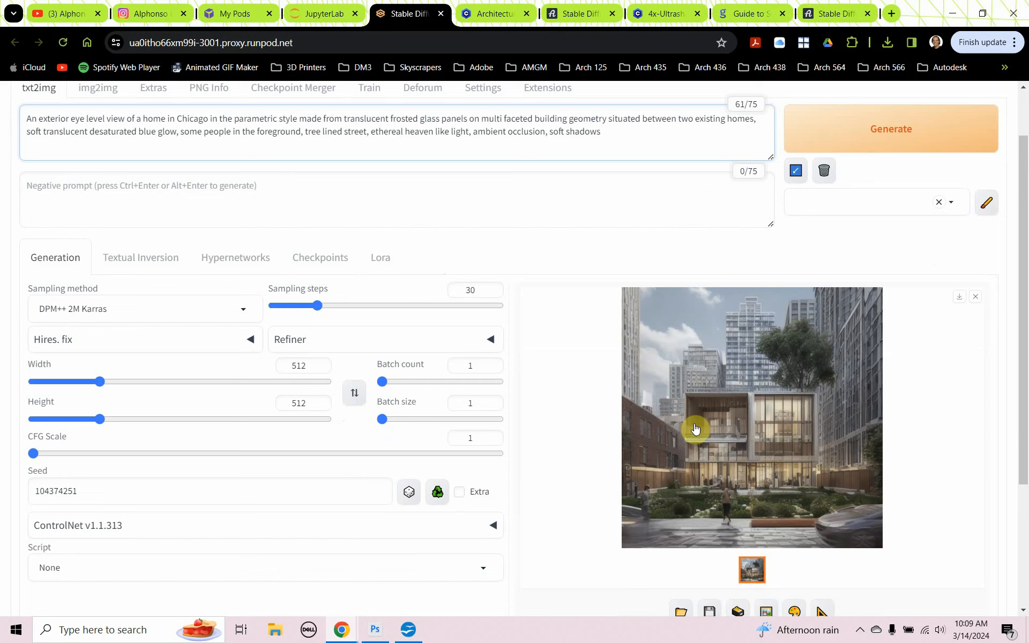
left_click(838, 136)
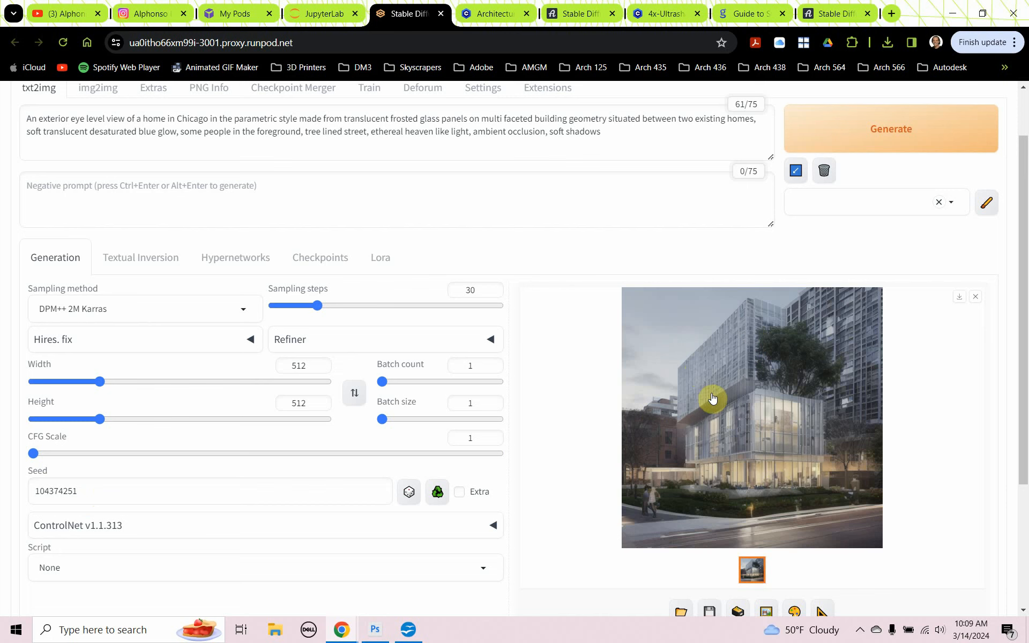
left_click(761, 402)
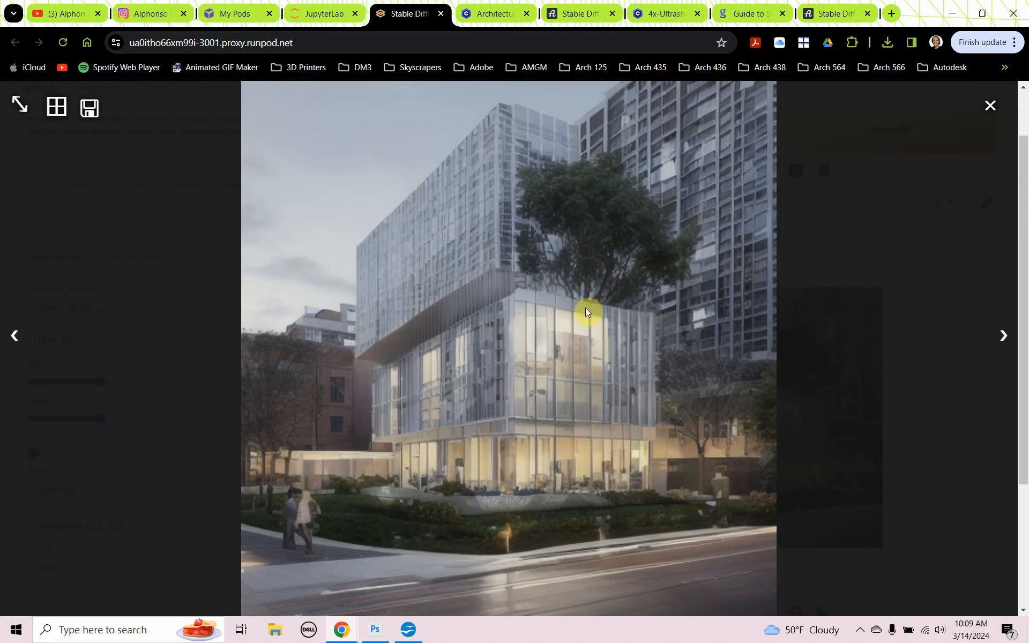
left_click(989, 112)
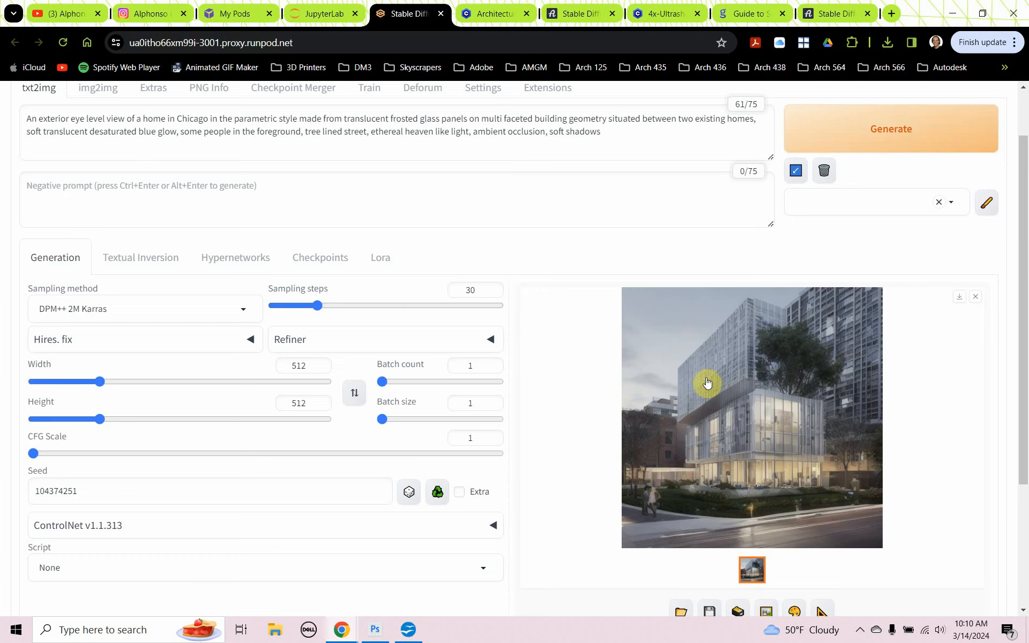
left_click(809, 442)
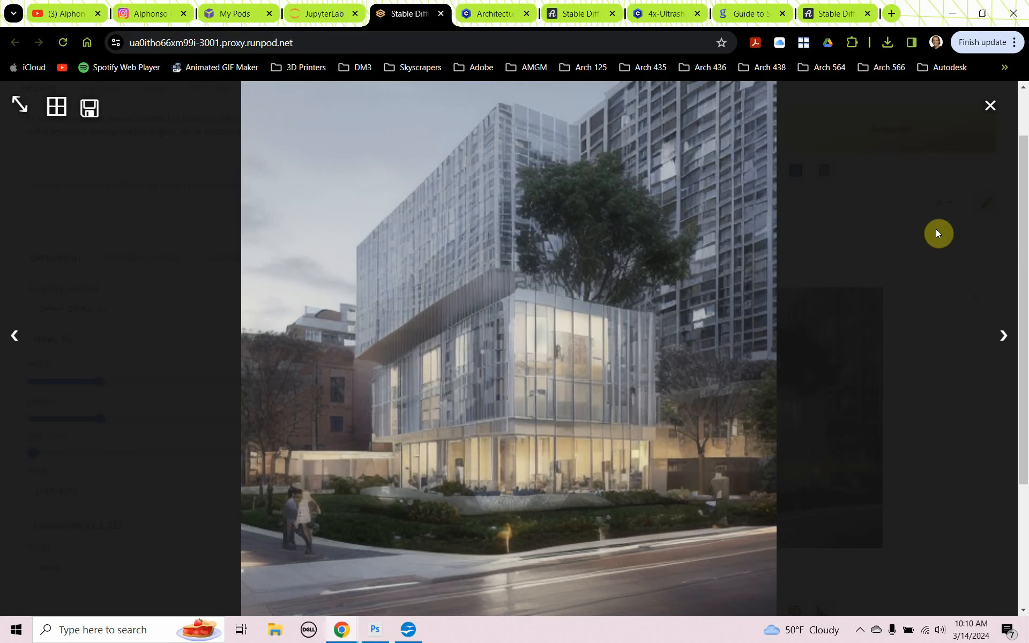
left_click(989, 105)
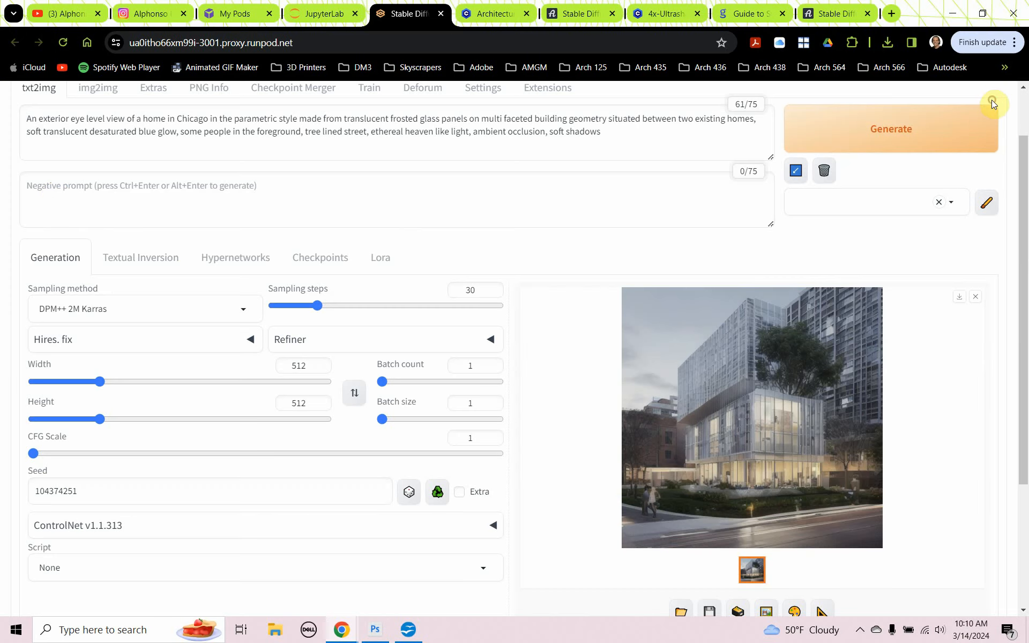
- Enter "no trees on building" as the negative prompt and regenerate the frosted-glass image with the same seed
left_click(59, 189)
type("no")
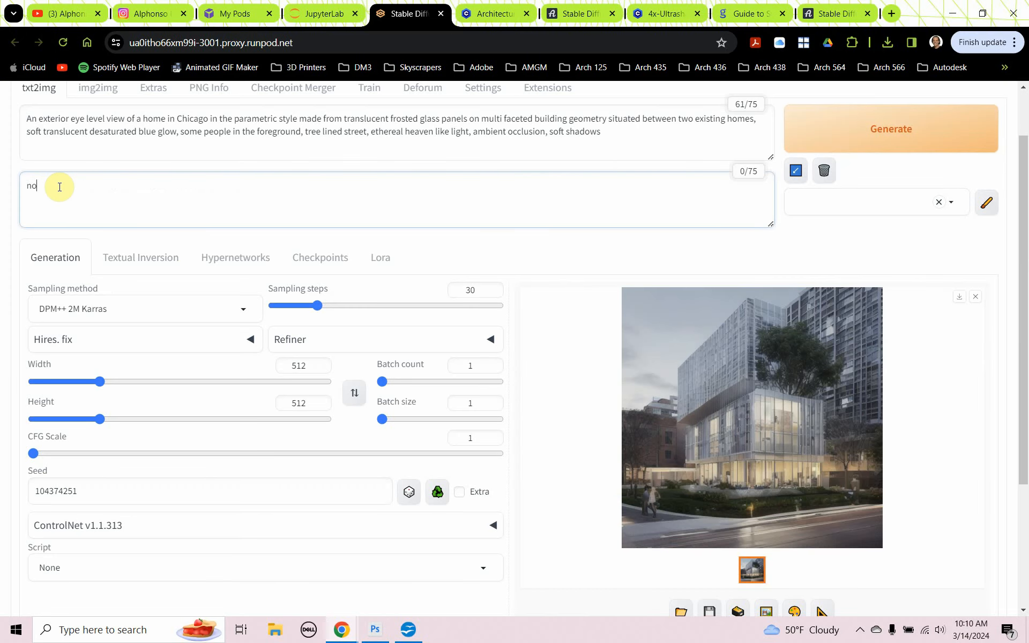
type(" trees on building")
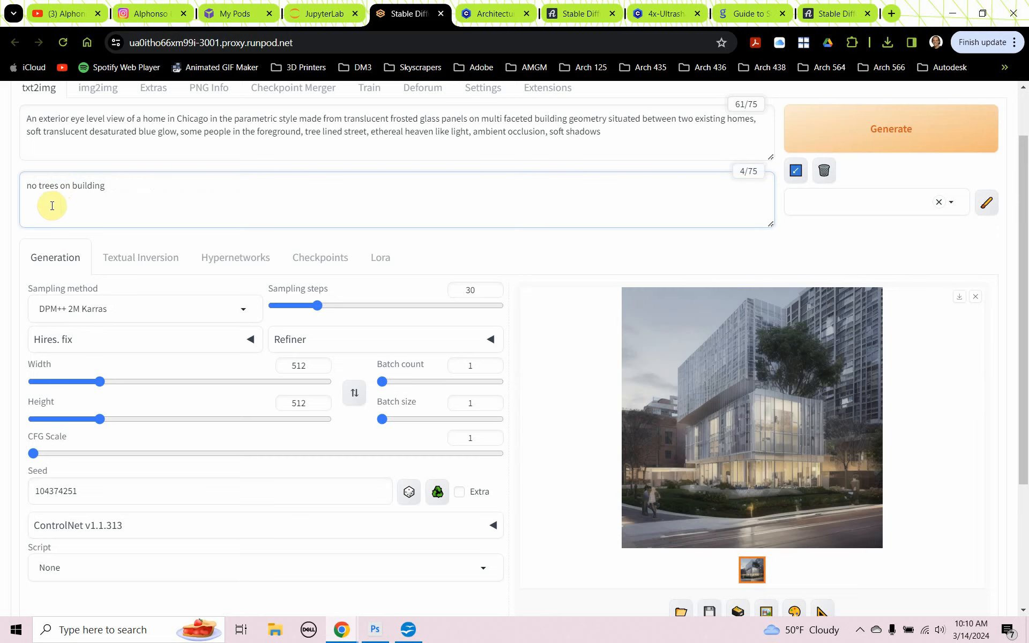
scroll(75, 241, "up", 2)
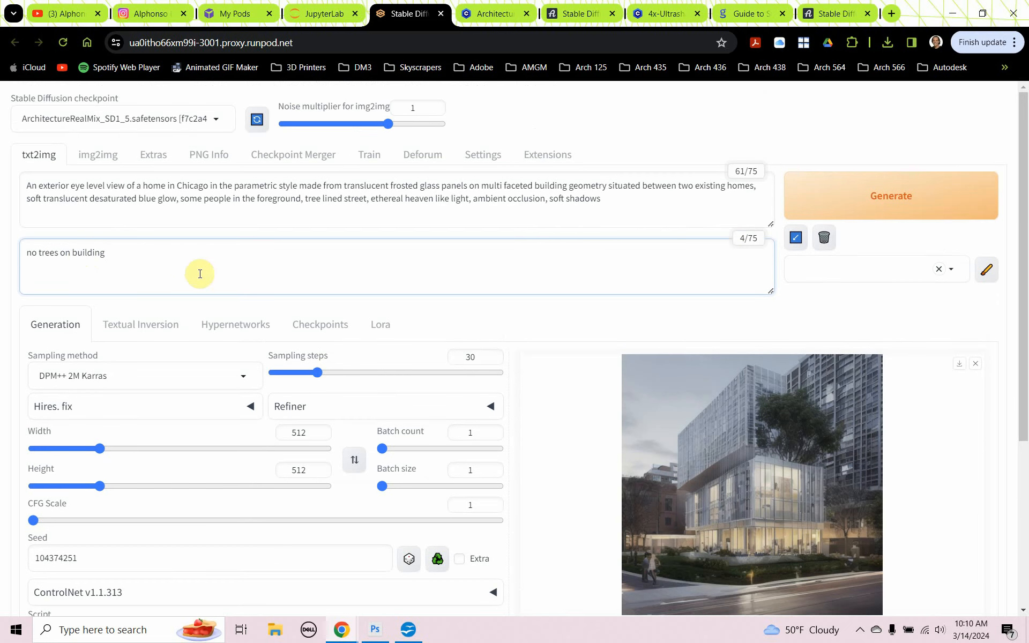
left_click(866, 202)
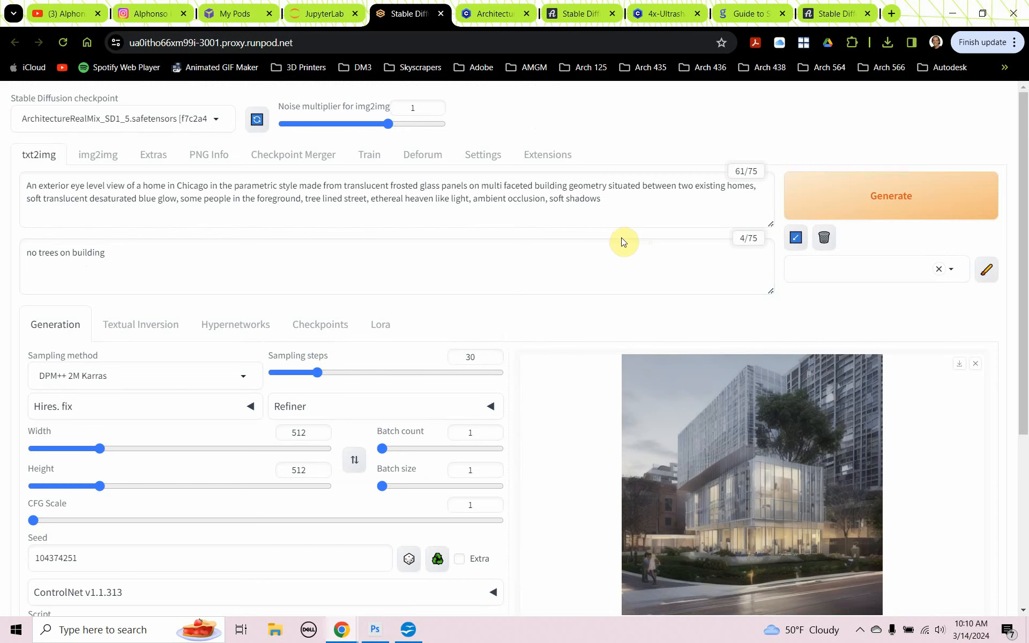
scroll(711, 438, "down", 1)
scroll(711, 438, "down", 1)
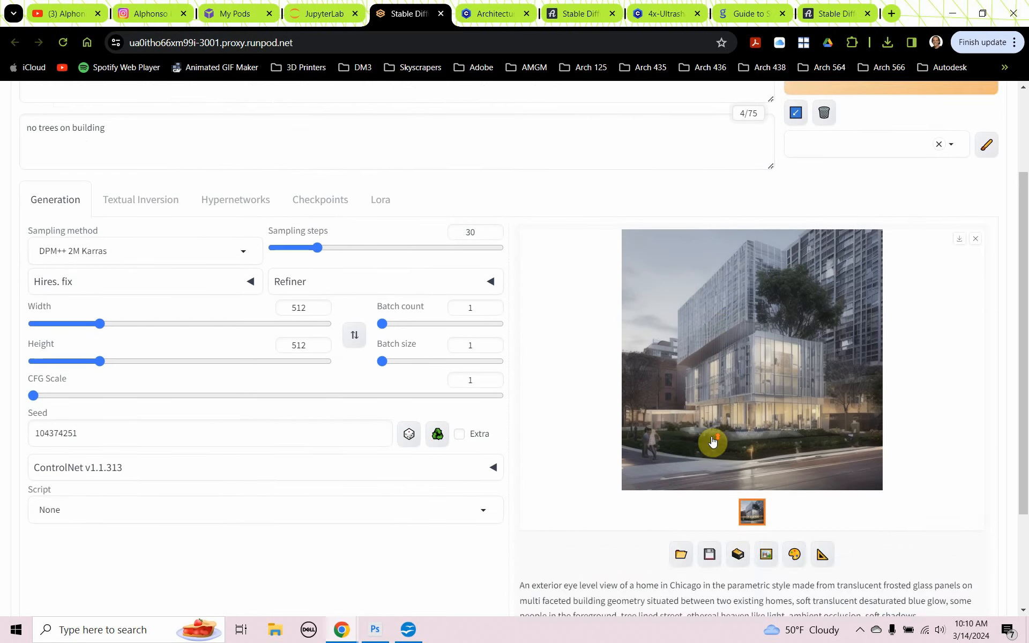
scroll(715, 436, "up", 1)
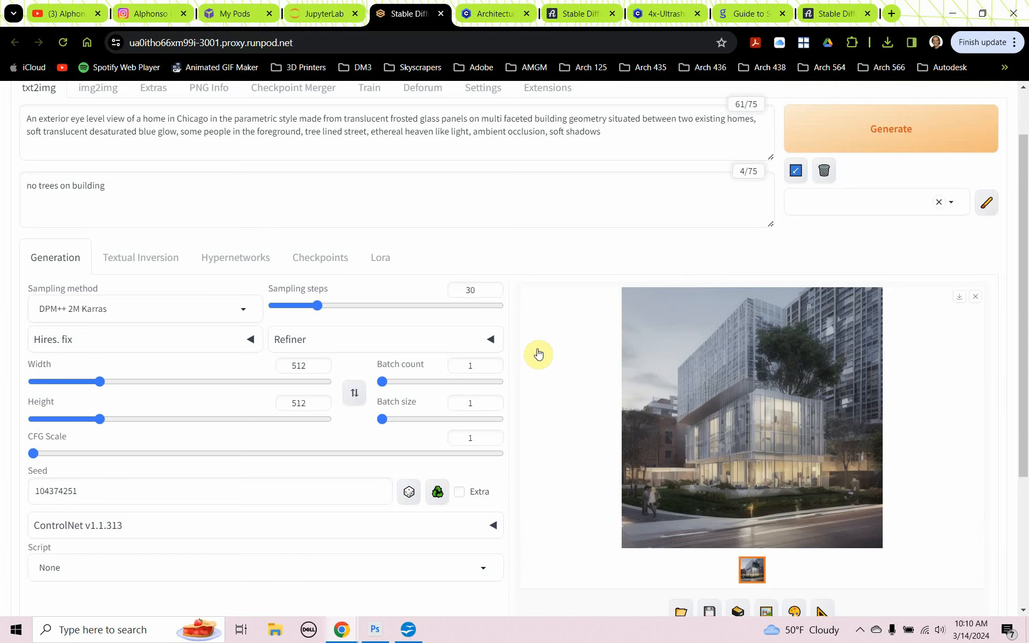
scroll(538, 352, "up", 1)
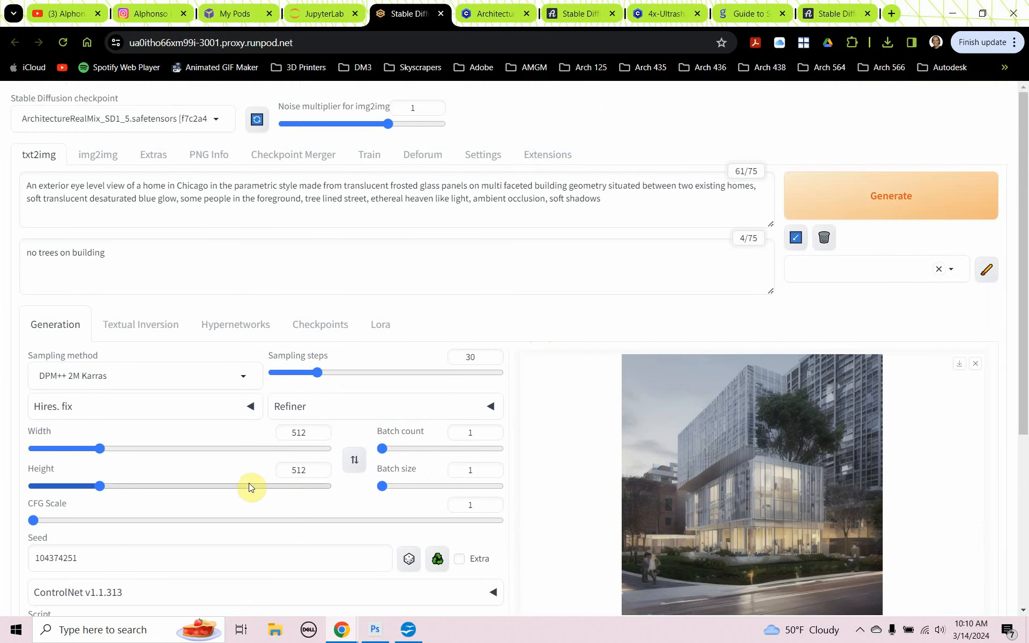
- Reset the seed to random (-1), set the batch count to 4, and generate the images
scroll(128, 407, "down", 2)
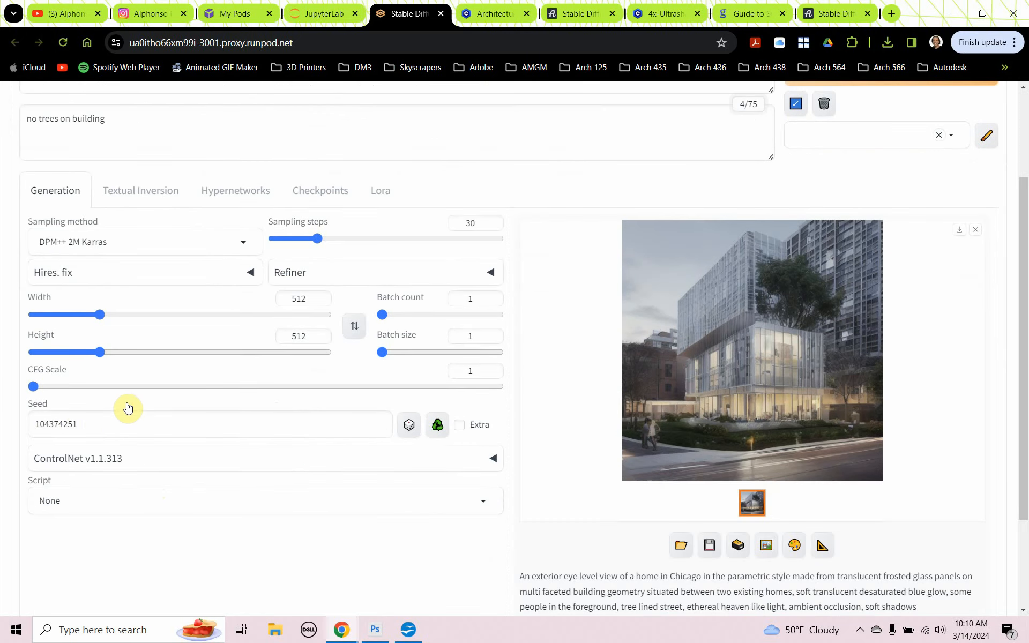
left_click(408, 426)
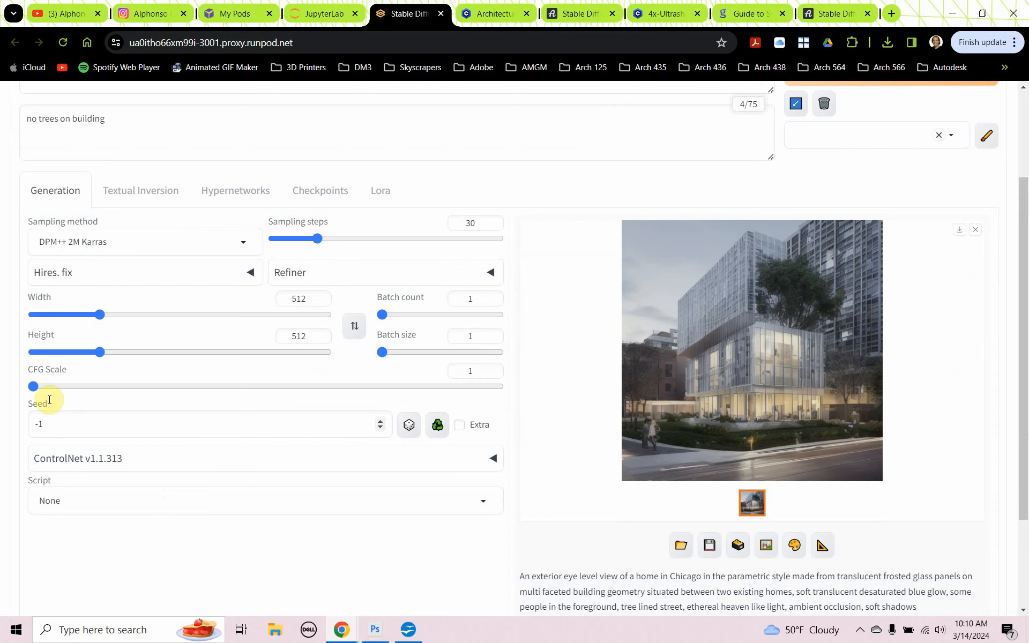
scroll(110, 426, "up", 2)
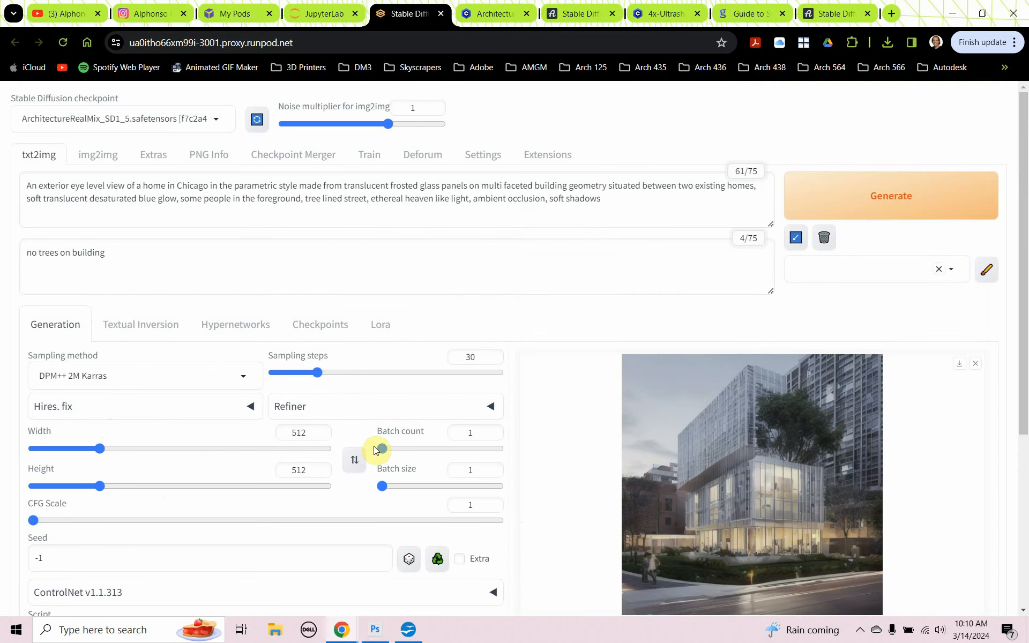
mouse_move(381, 448)
left_mouse_down()
mouse_move(397, 448)
mouse_move(384, 450)
left_mouse_up()
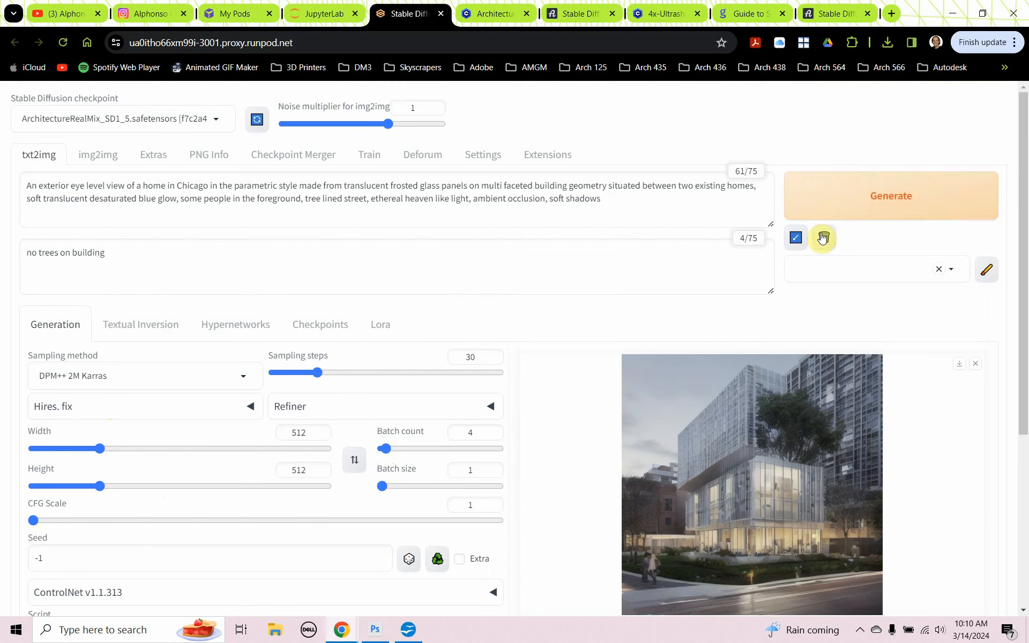
left_click(837, 198)
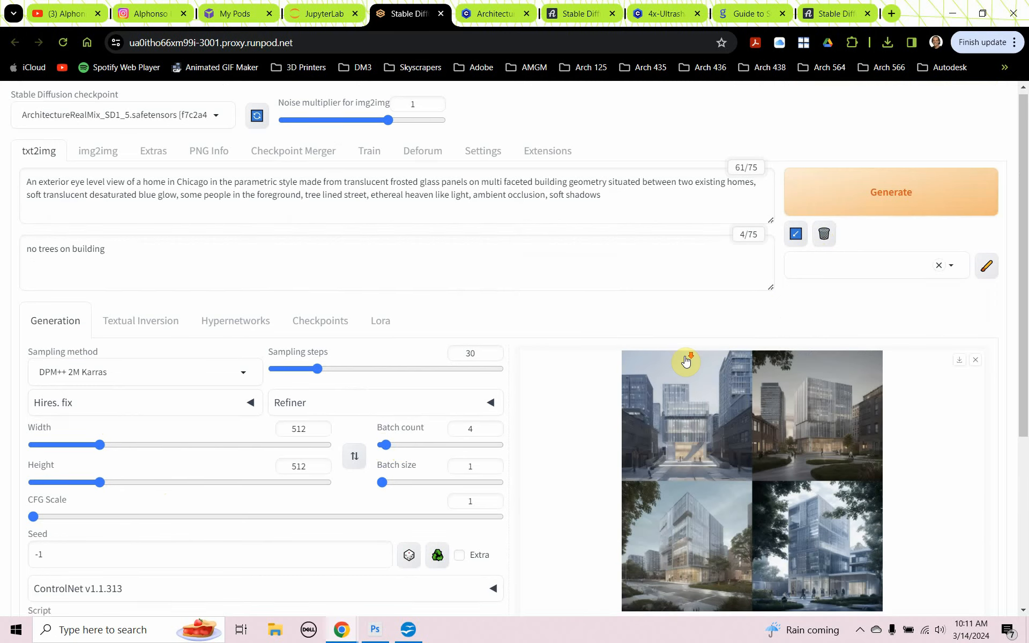
- Inspect the enlarged four-image grid and the first individual image of the batch
scroll(686, 361, "down", 3)
left_click(707, 311)
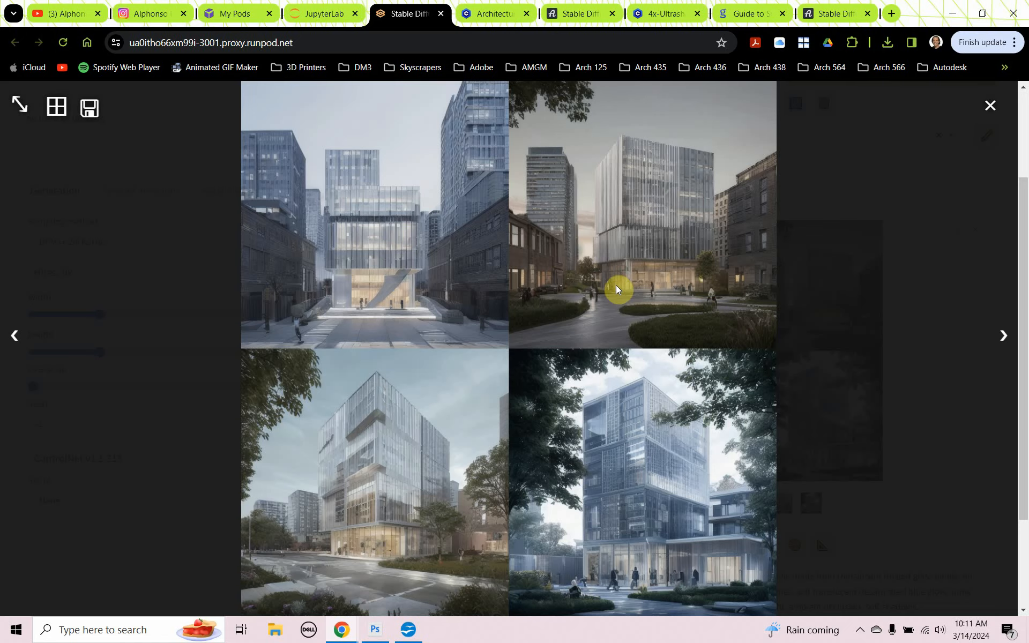
left_click(400, 276)
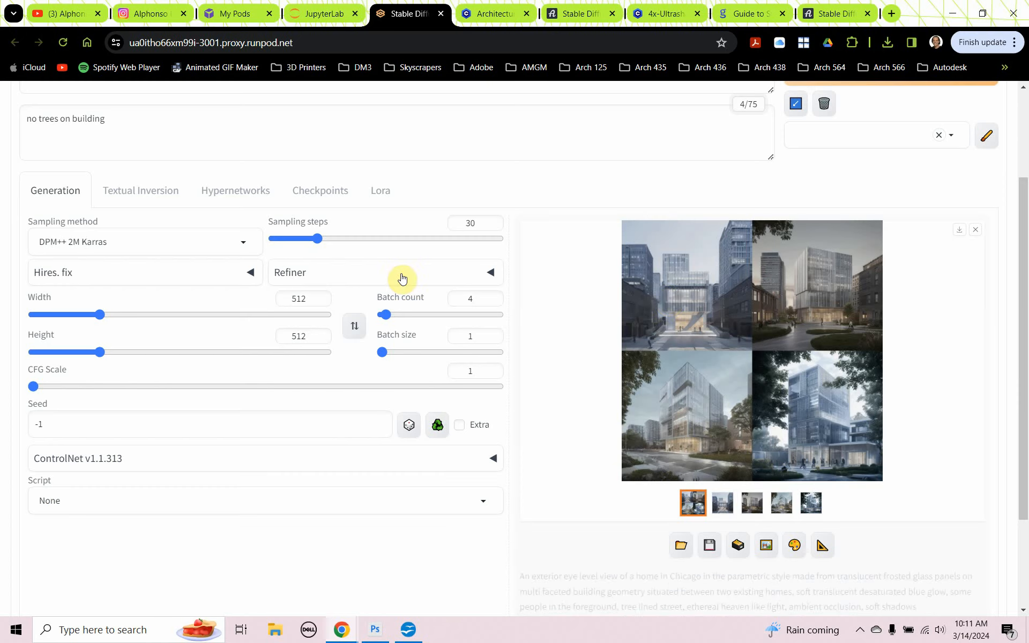
left_click(670, 300)
left_click(1002, 337)
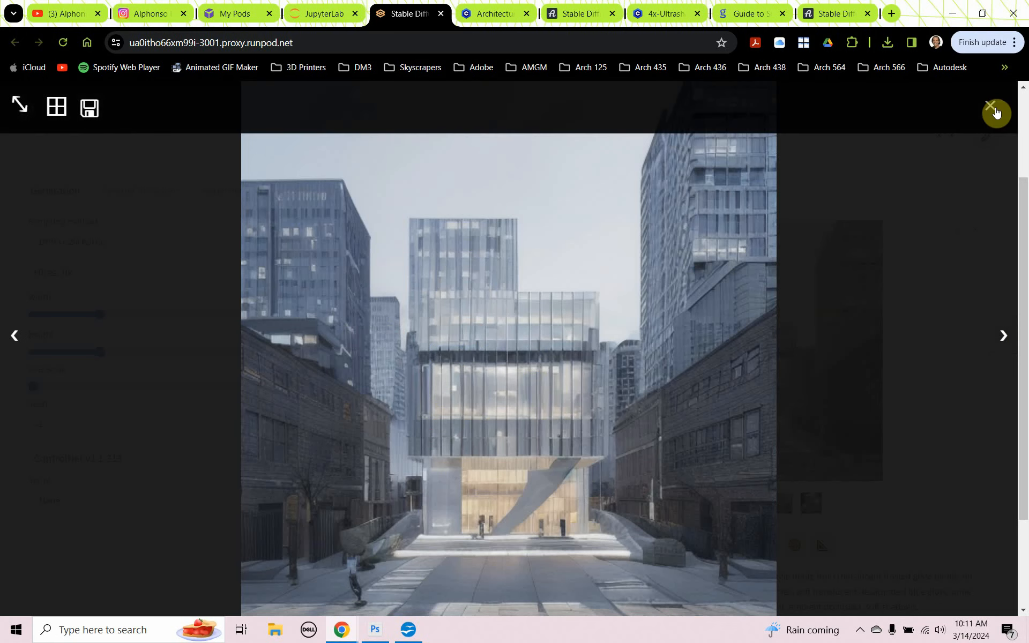
left_click(996, 110)
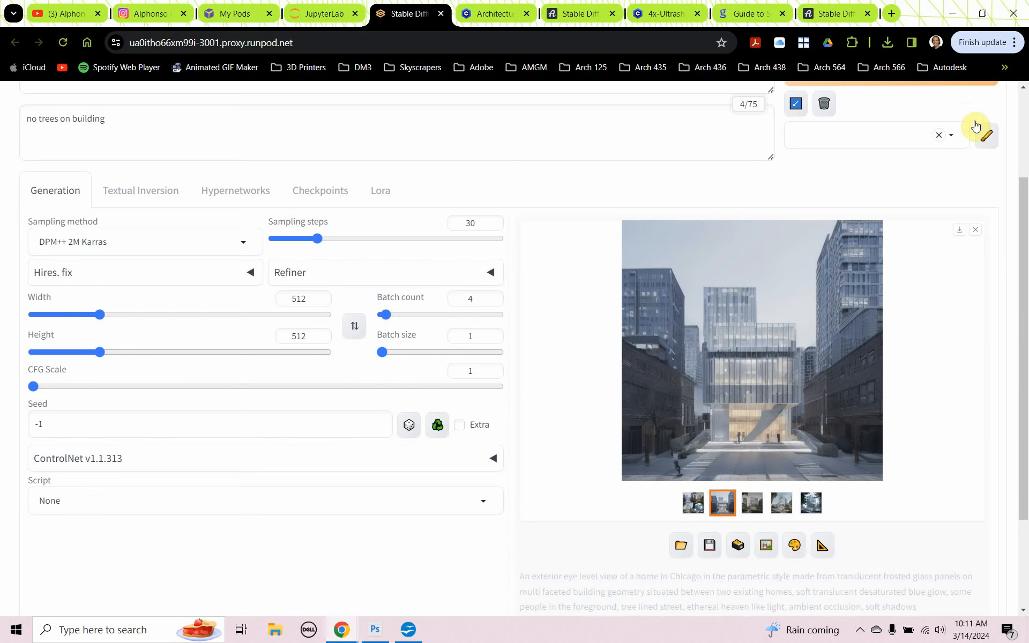
scroll(601, 523, "down", 2)
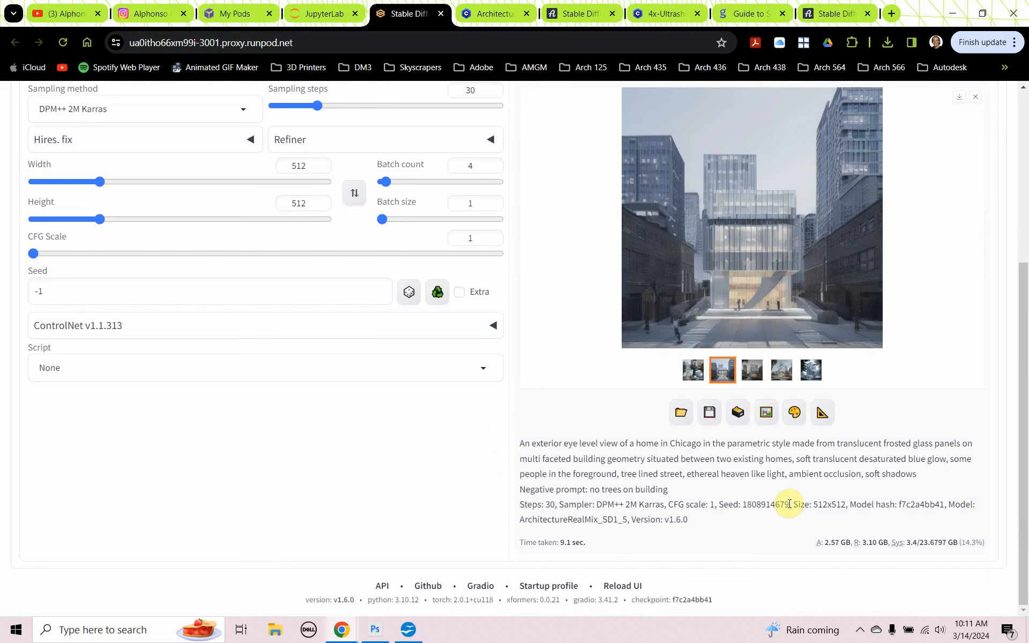
left_click_drag(788, 504, 744, 501)
key("ctrl+c")
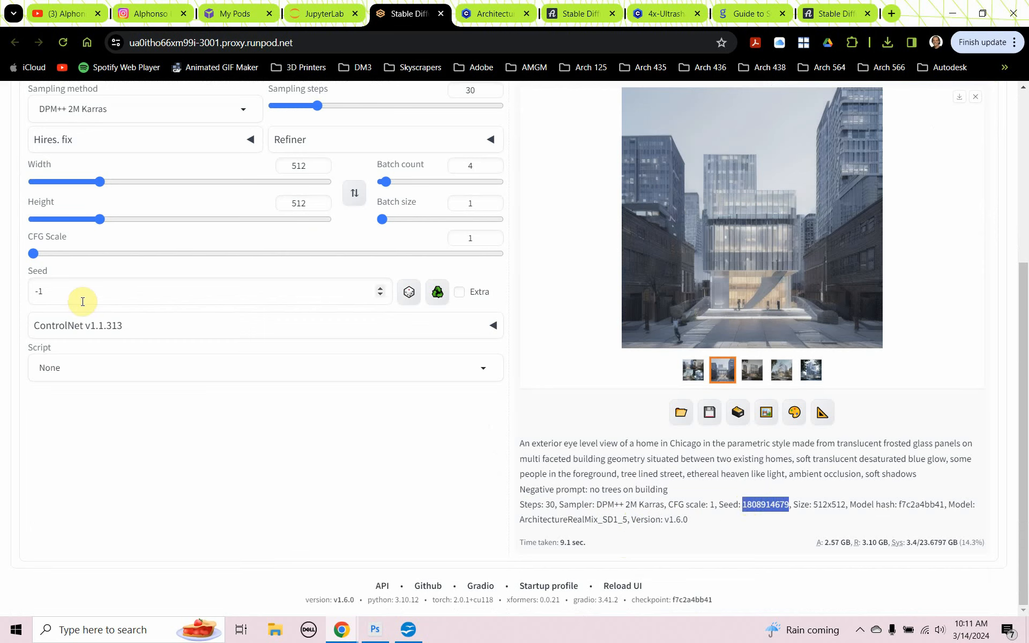
left_click_drag(70, 290, 8, 280)
key("ctrl+v")
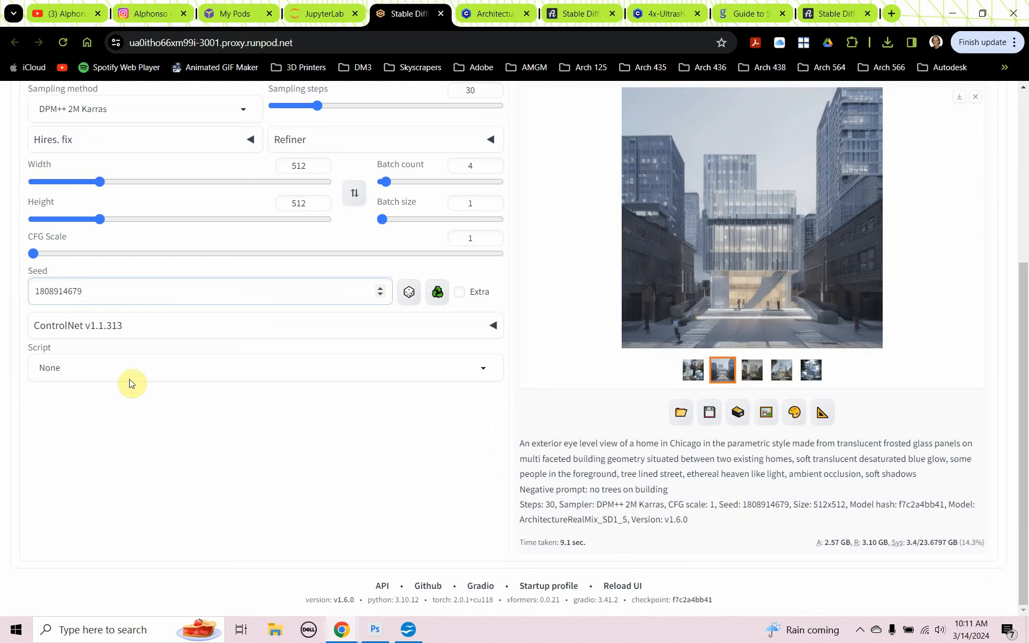
scroll(179, 401, "up", 5)
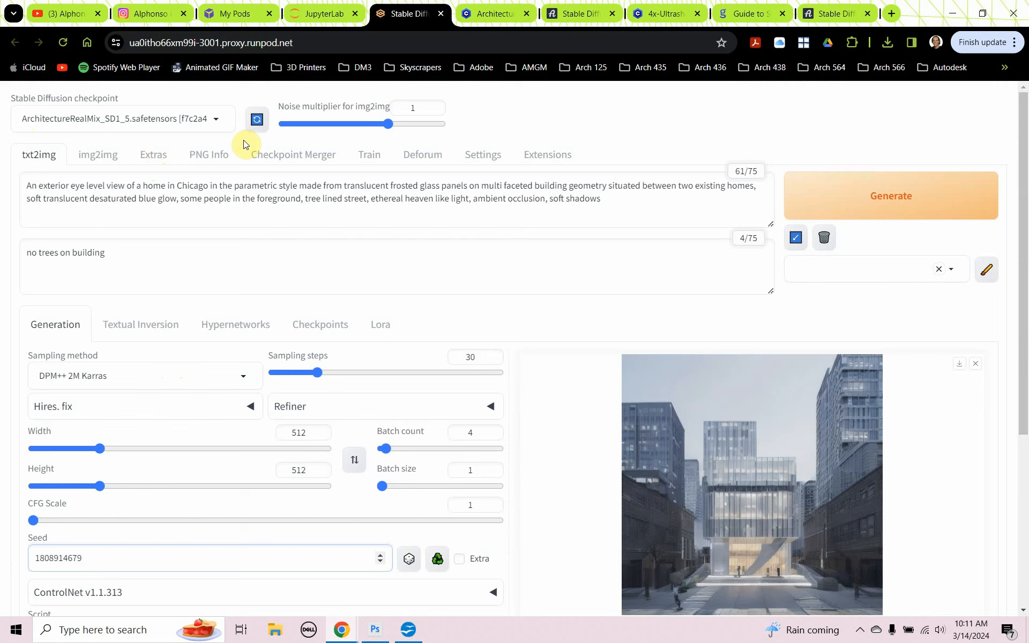
- Set up a checkpoint merge with ArchitectureRealMix_SD1_5 as the primary model and EpicRealism_SD1_5 as the secondary model
left_click(217, 121)
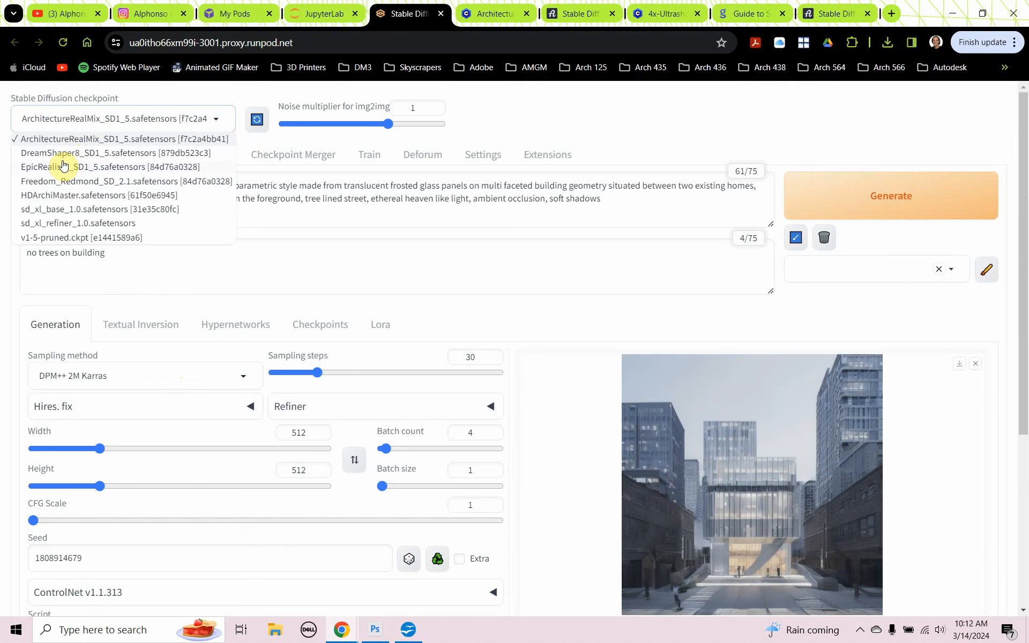
left_click(77, 141)
left_click(290, 159)
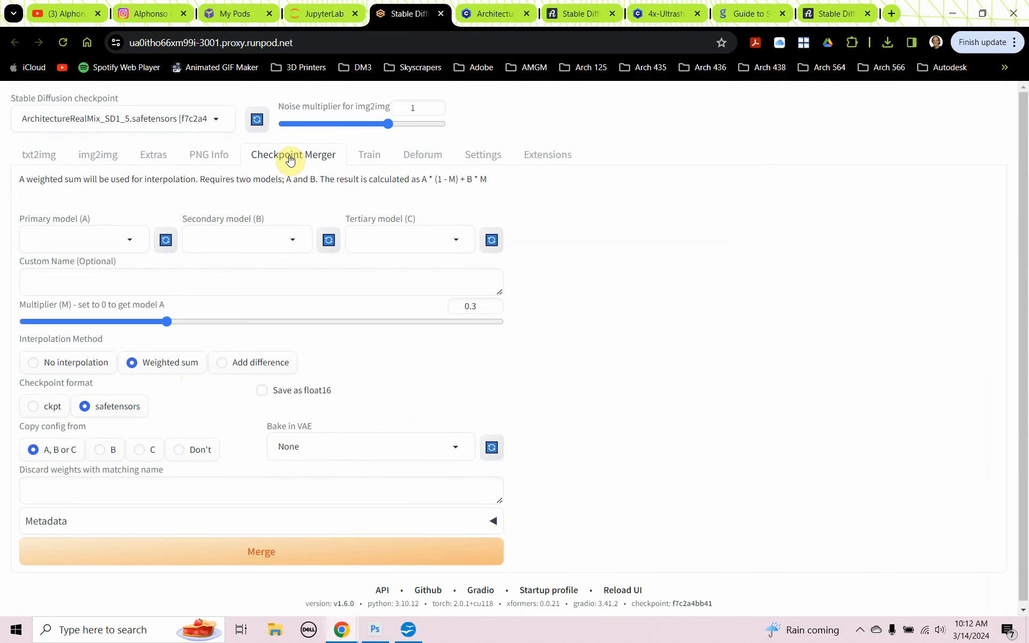
left_click(130, 240)
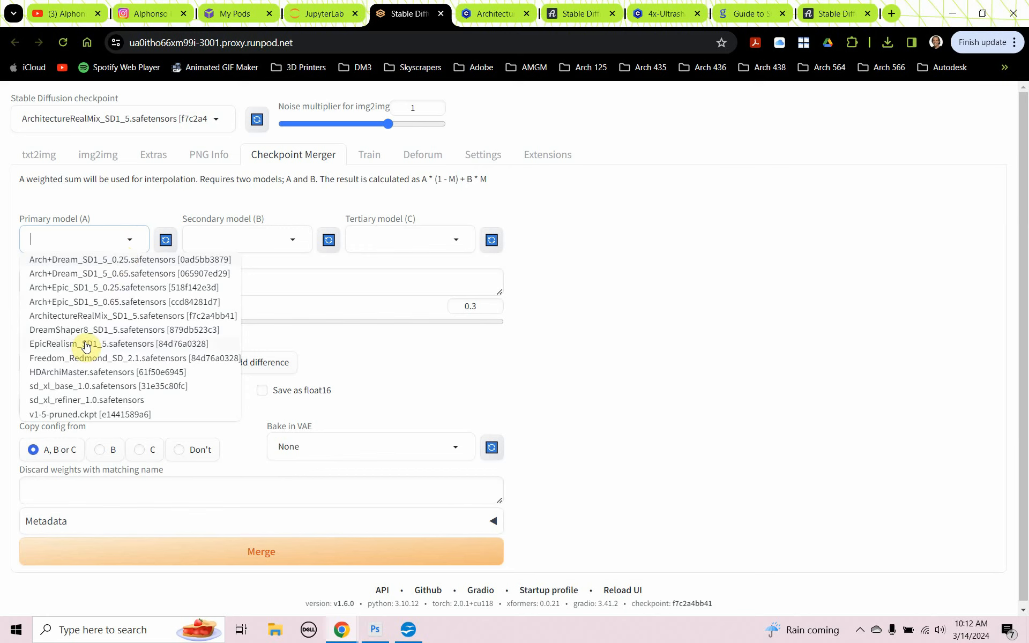
left_click(87, 316)
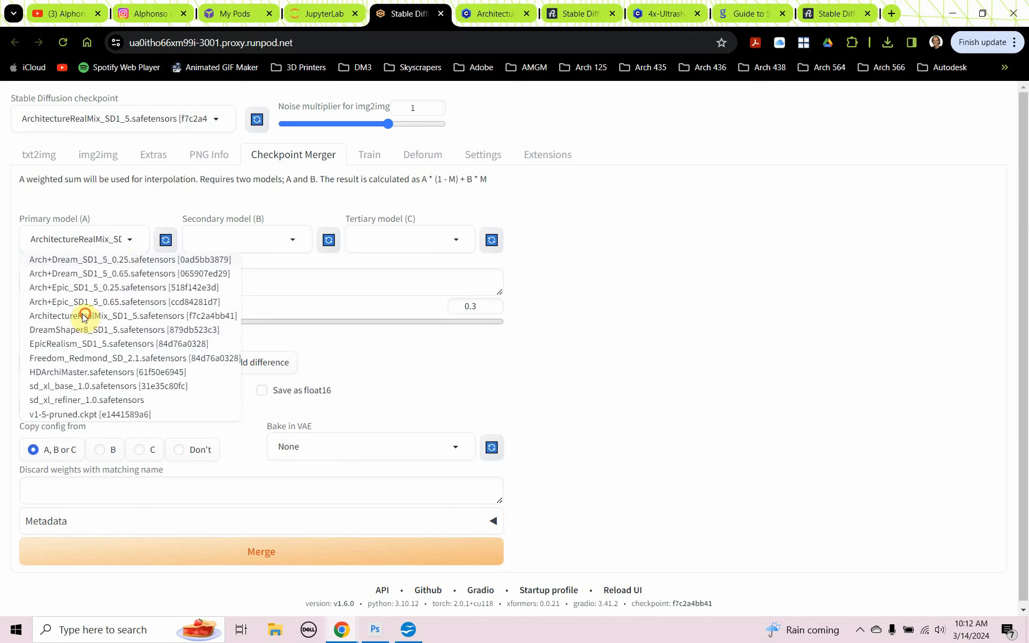
left_click(290, 240)
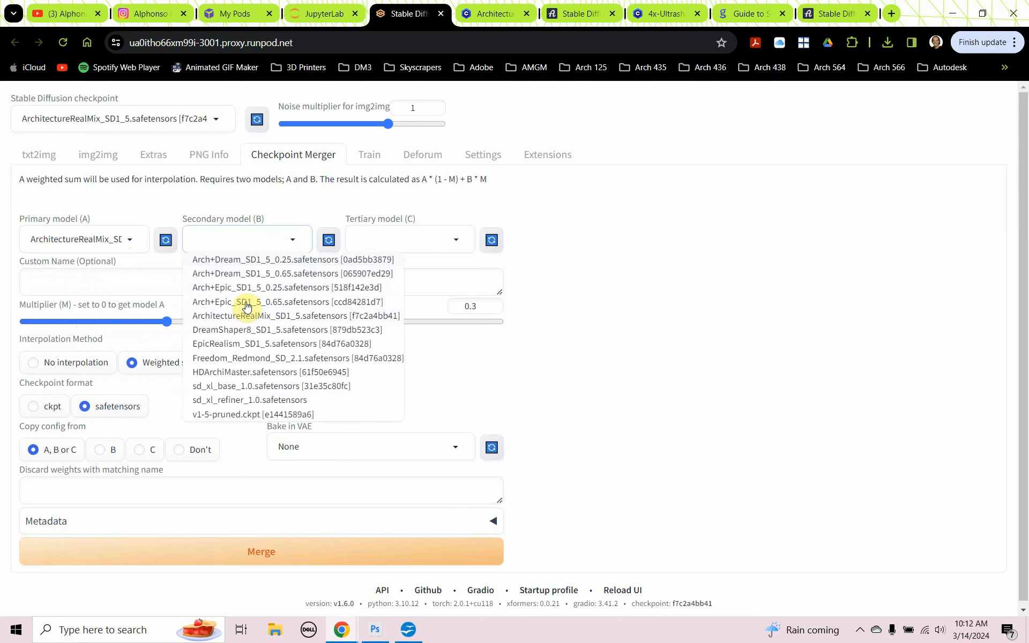
left_click(228, 343)
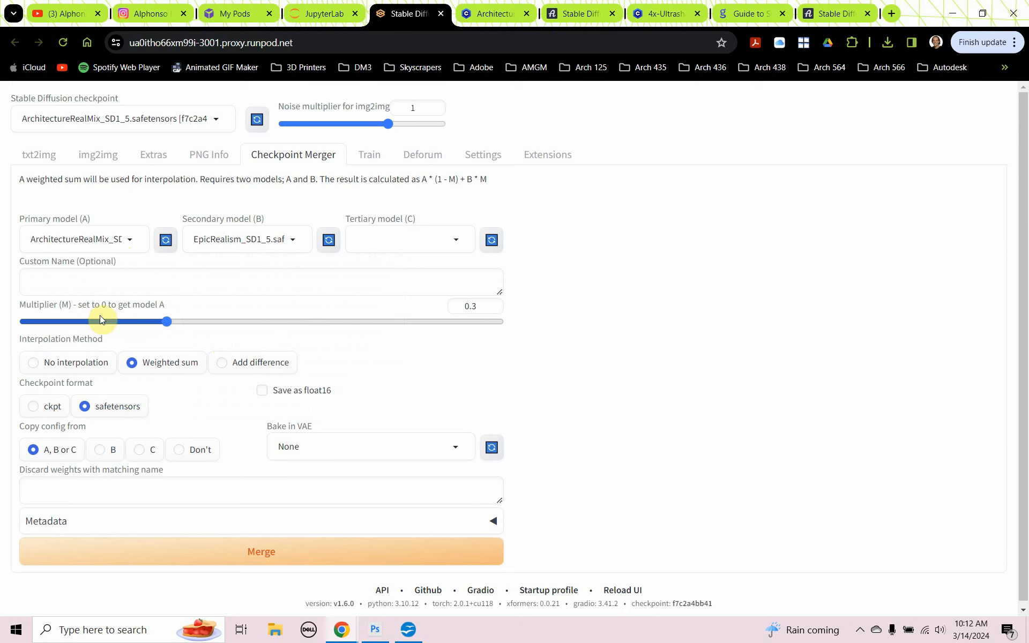
- Enter Arch+Epic as the merged checkpoint's custom name and set the multiplier to 0.65
left_click(52, 285)
type("A")
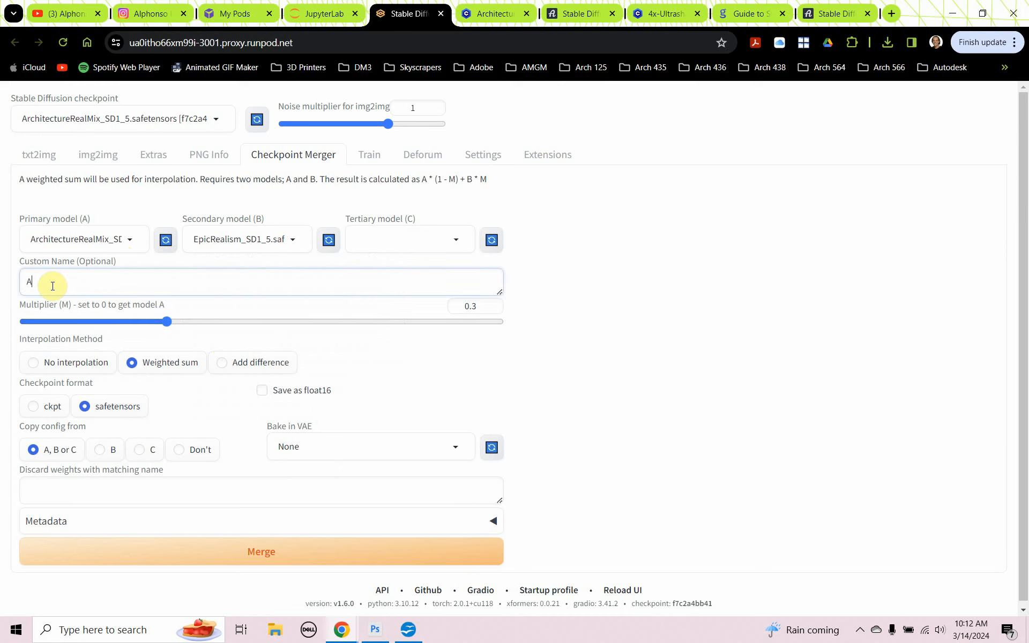
type("rch+Epic")
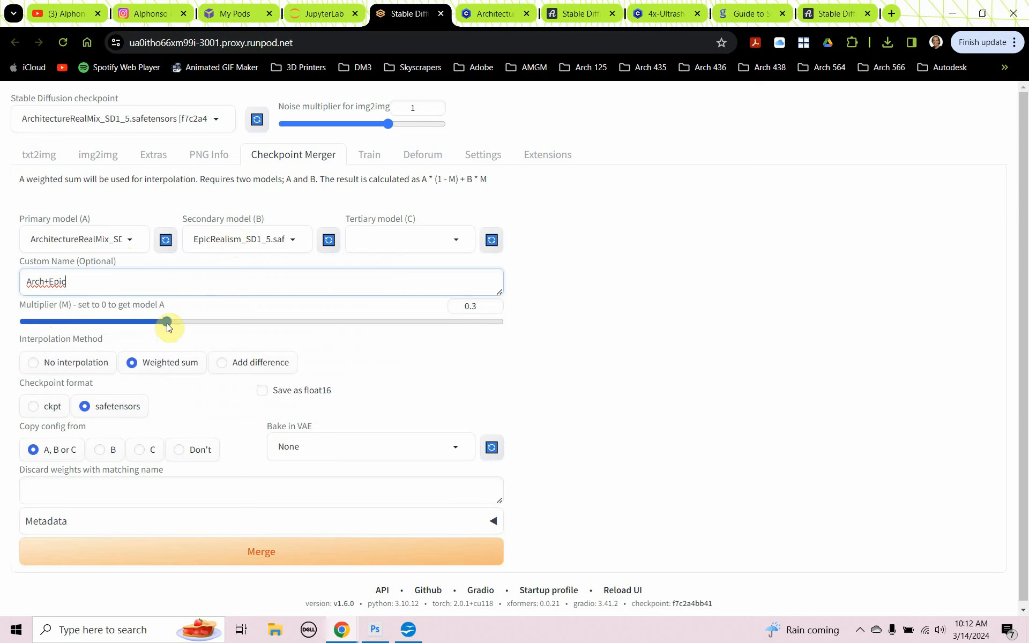
left_click_drag(167, 323, 28, 320)
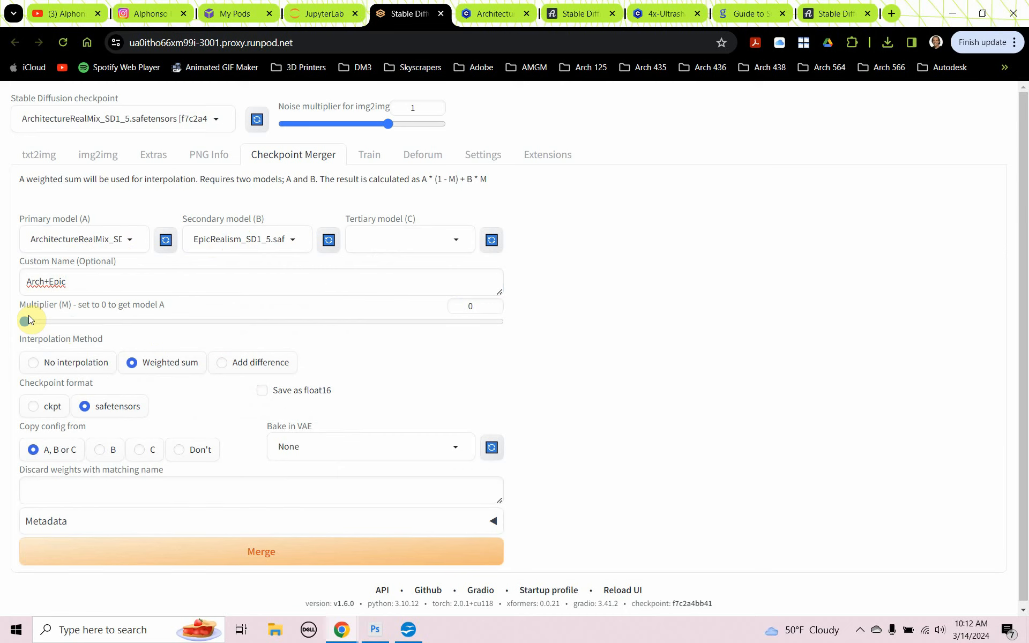
left_click_drag(28, 320, 426, 334)
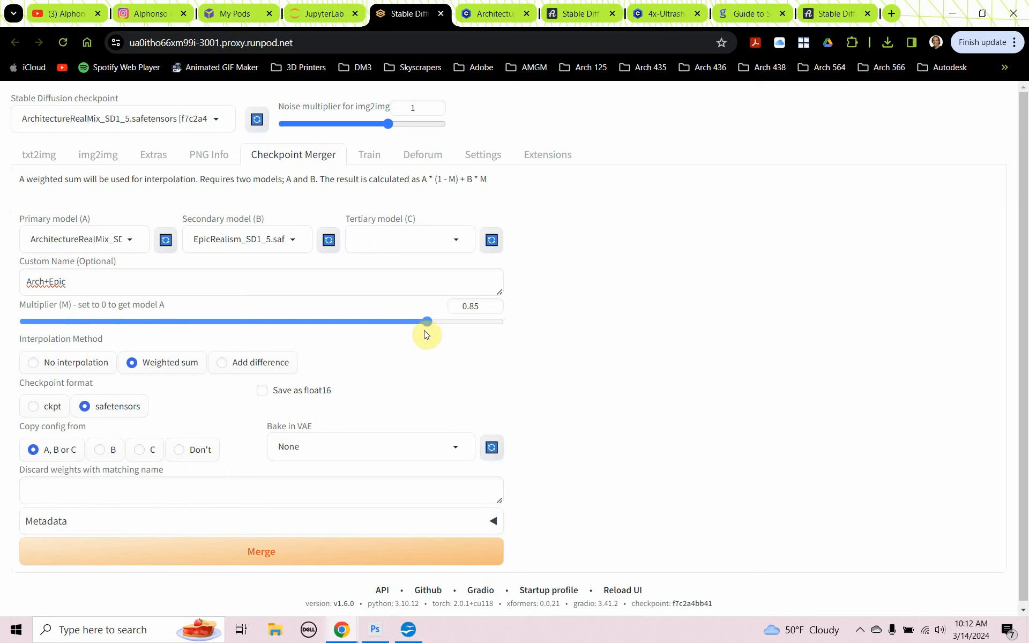
left_click_drag(426, 334, 256, 336)
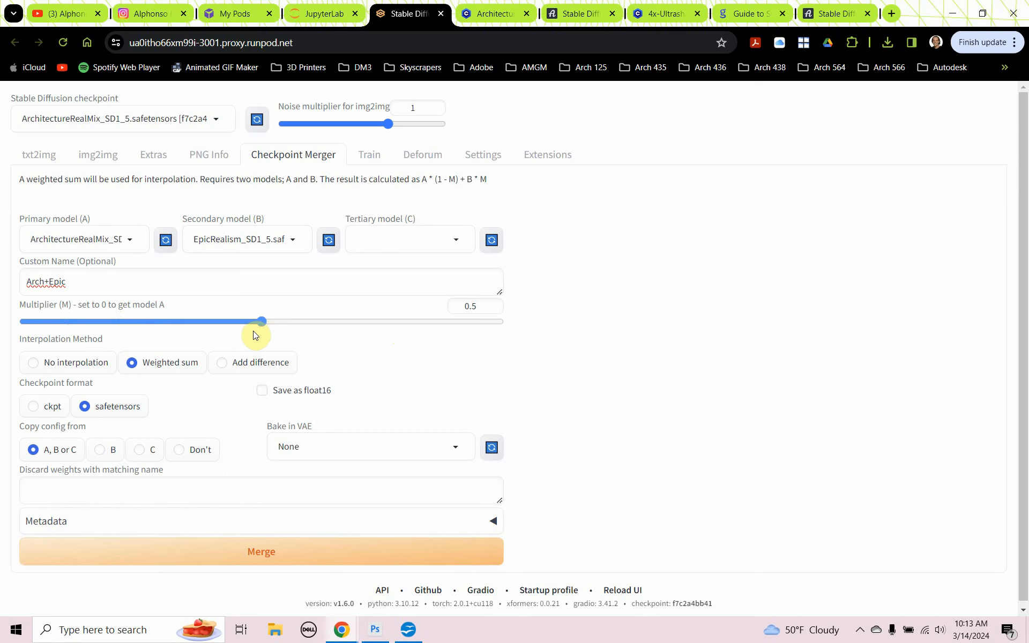
left_click_drag(254, 333, 329, 336)
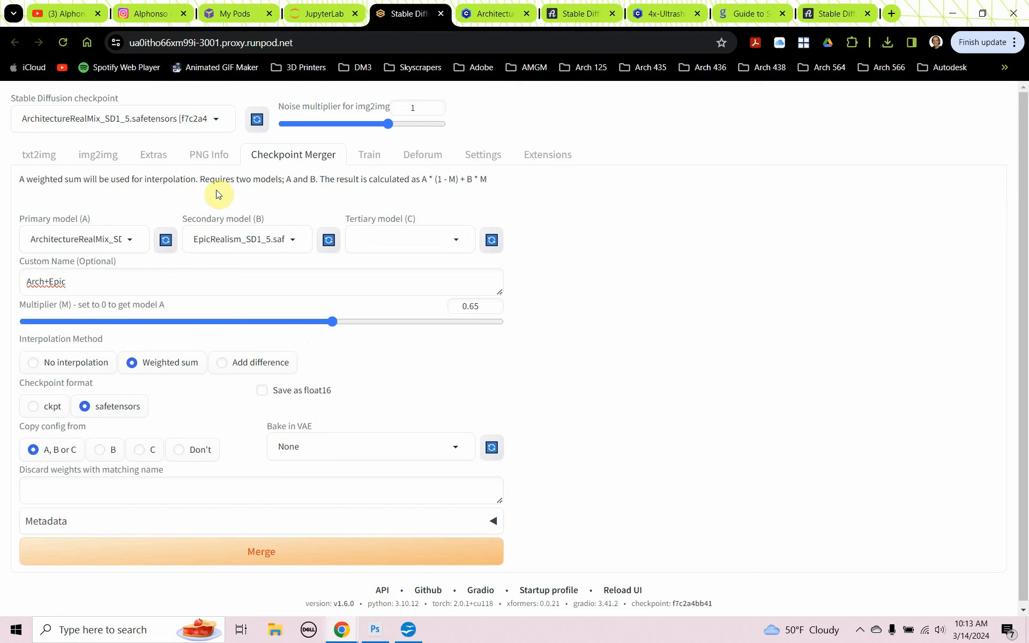
- Merge the two checkpoints under the custom name Arch+Epic_.65 and return to txt2img
left_click(70, 283)
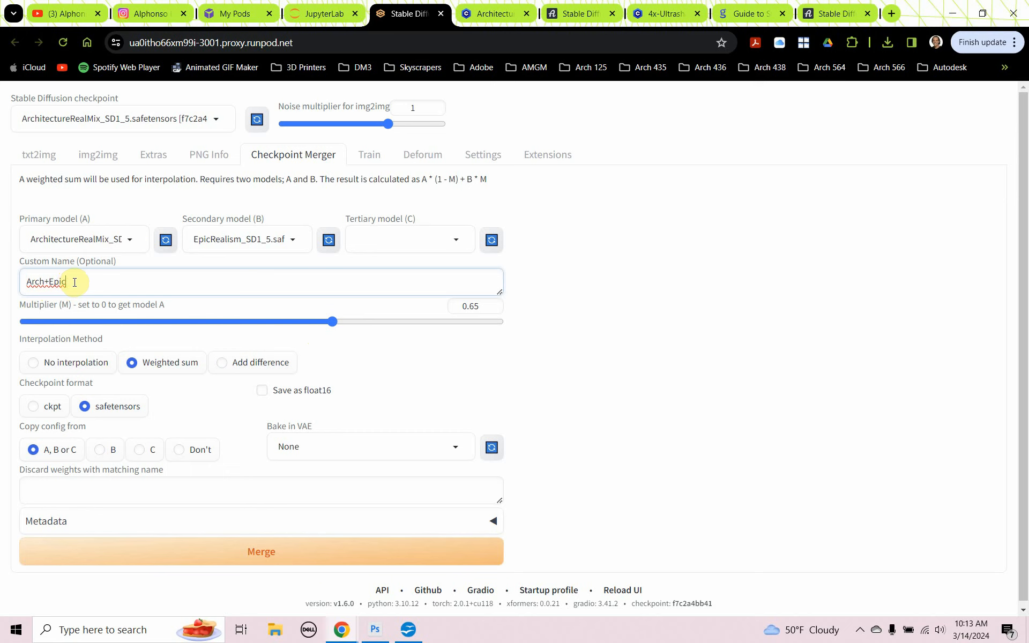
type("_.65")
left_click(227, 549)
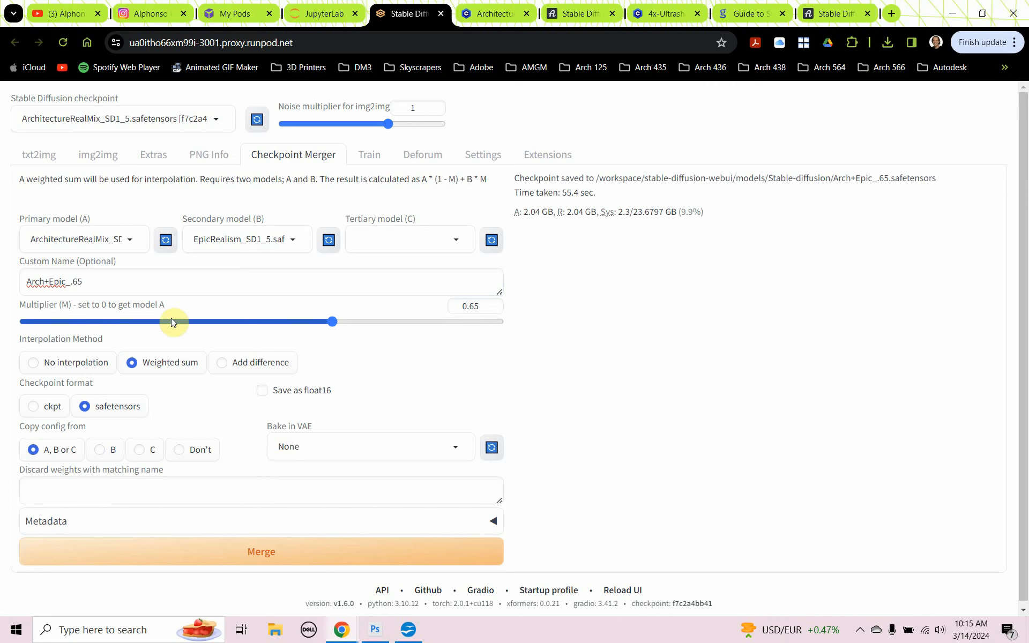
left_click(44, 153)
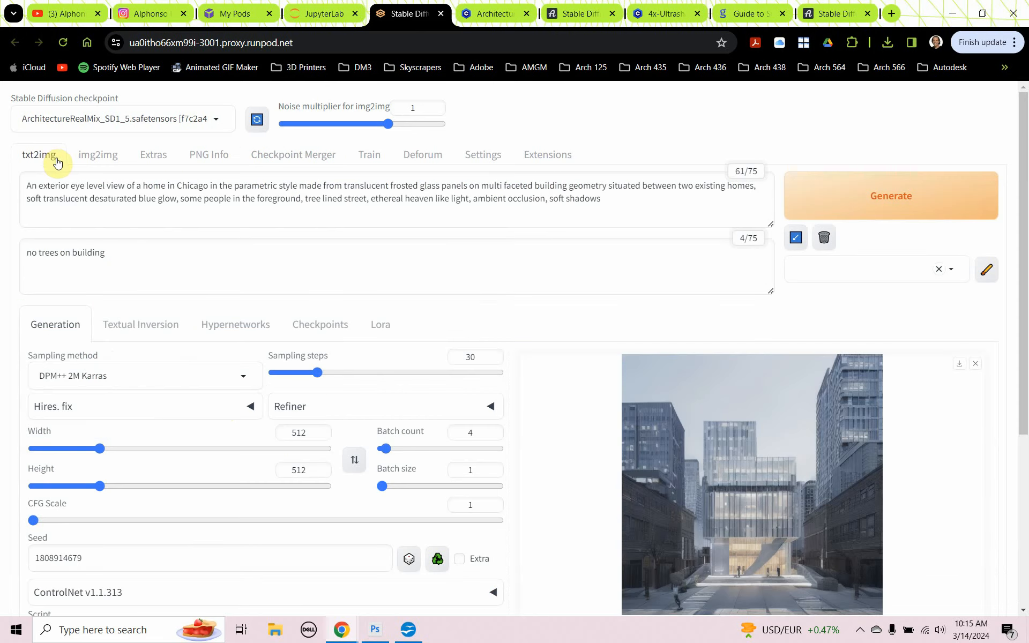
- Load the Arch+Epic_.65 checkpoint and generate a batch of images with the existing prompt and seed
left_click(216, 122)
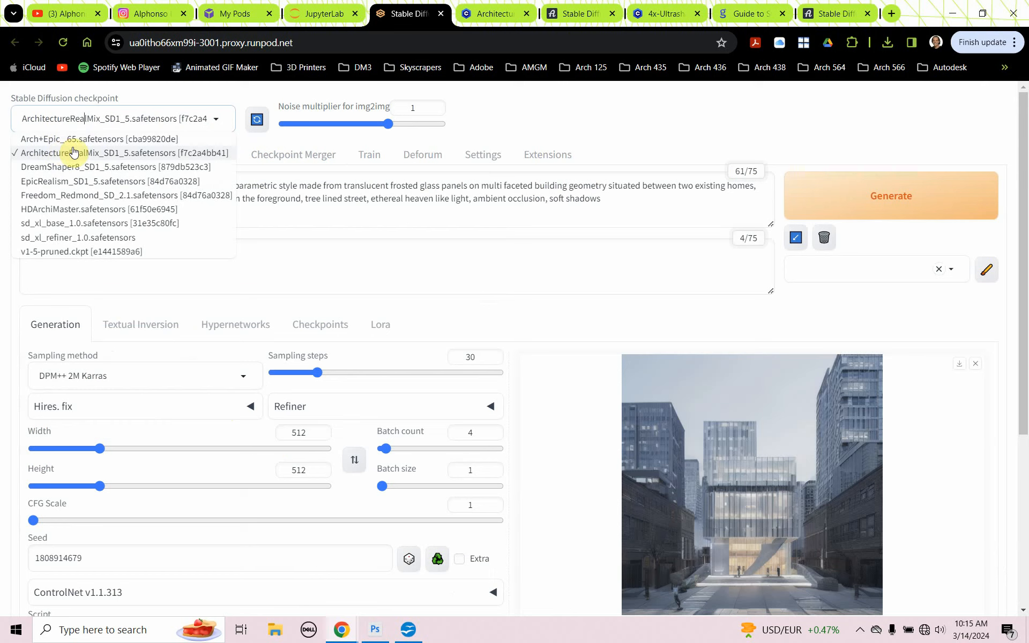
left_click(74, 139)
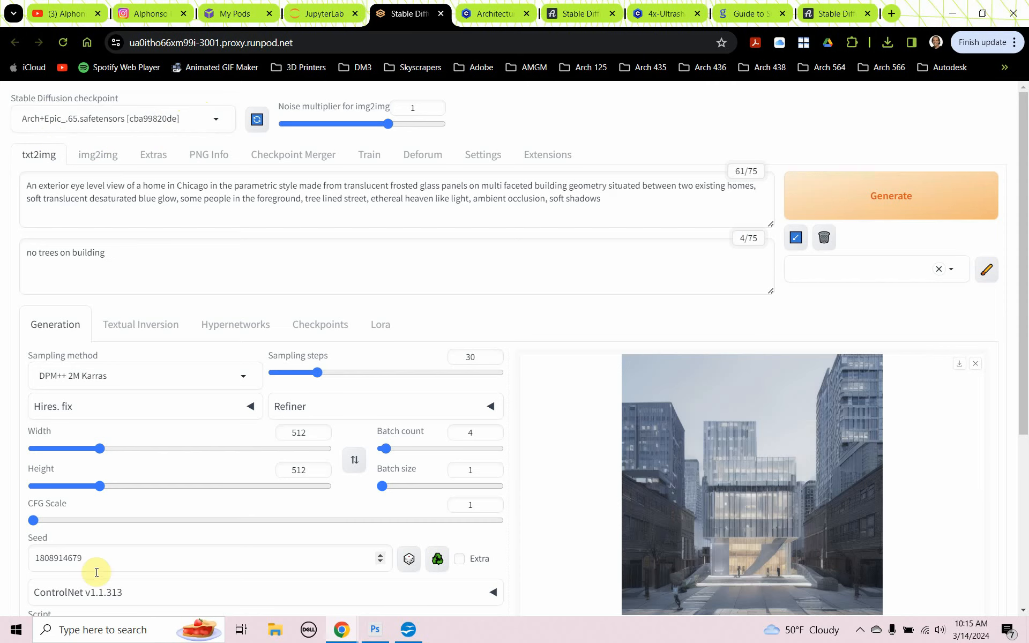
scroll(812, 406, "down", 1)
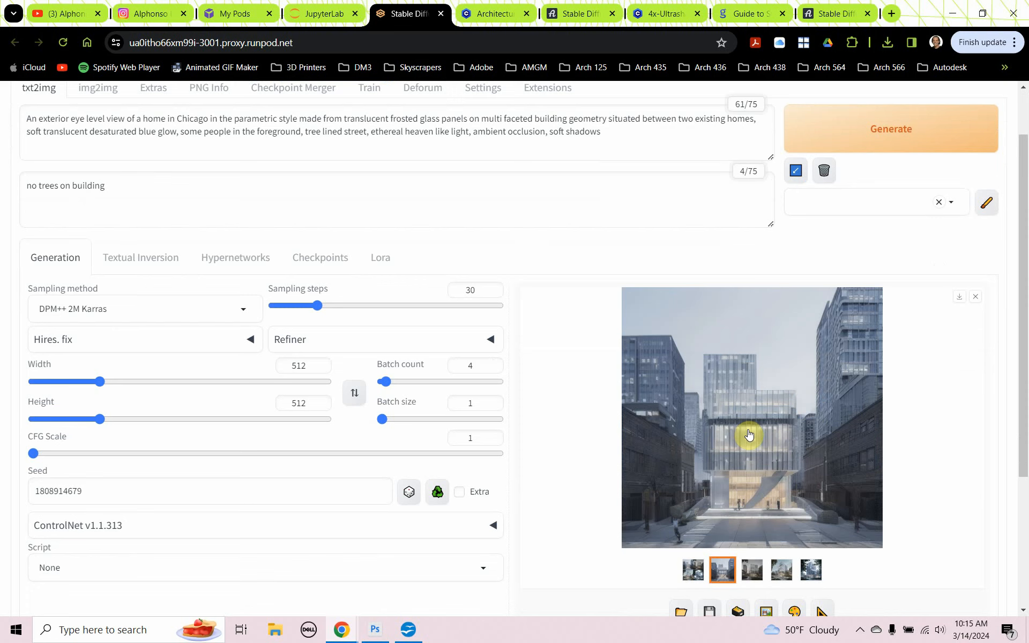
left_click(909, 130)
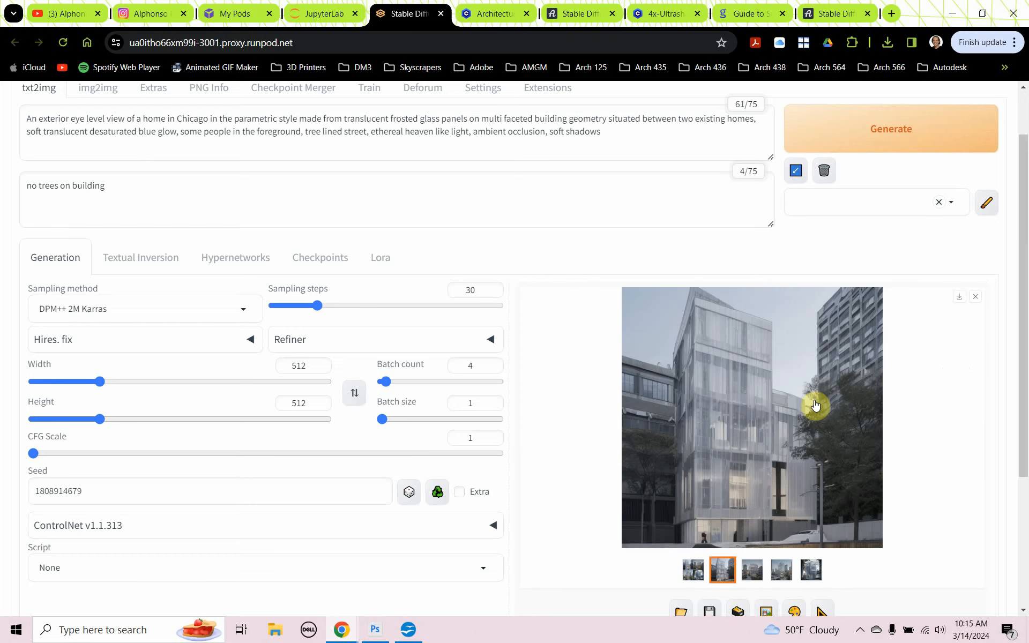
- Examine the generated Arch+Epic_.65 images one by one at full size and close the viewer
left_click(786, 413)
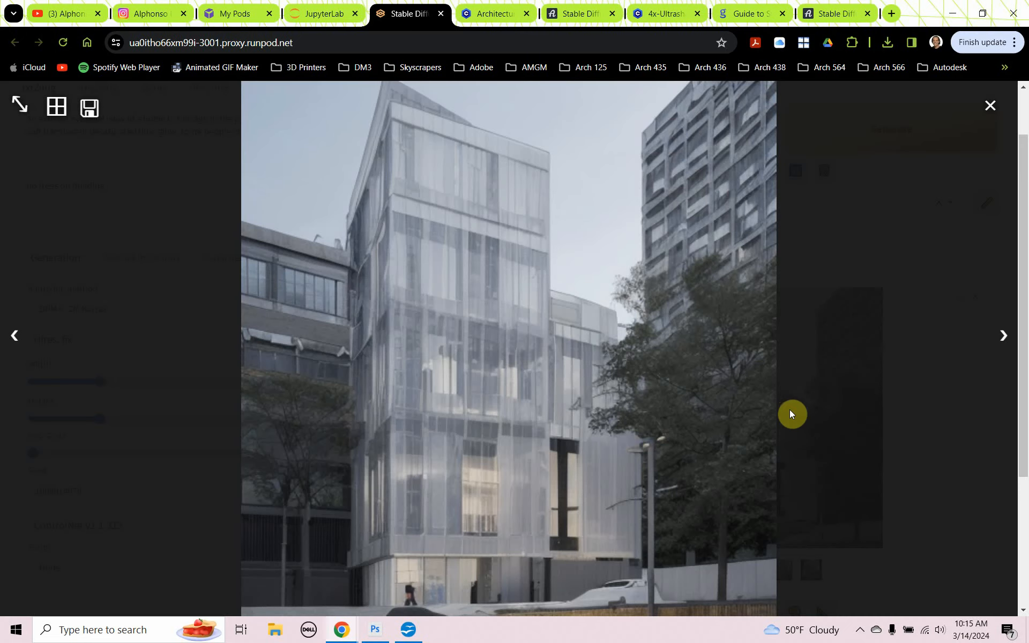
left_click(1001, 336)
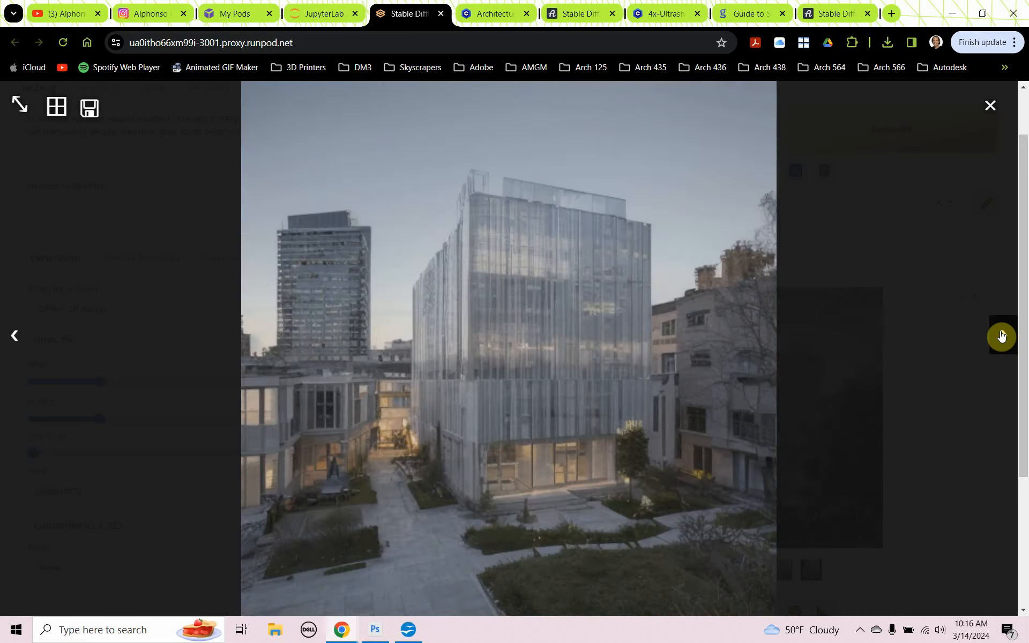
left_click(1001, 335)
left_click(1001, 335)
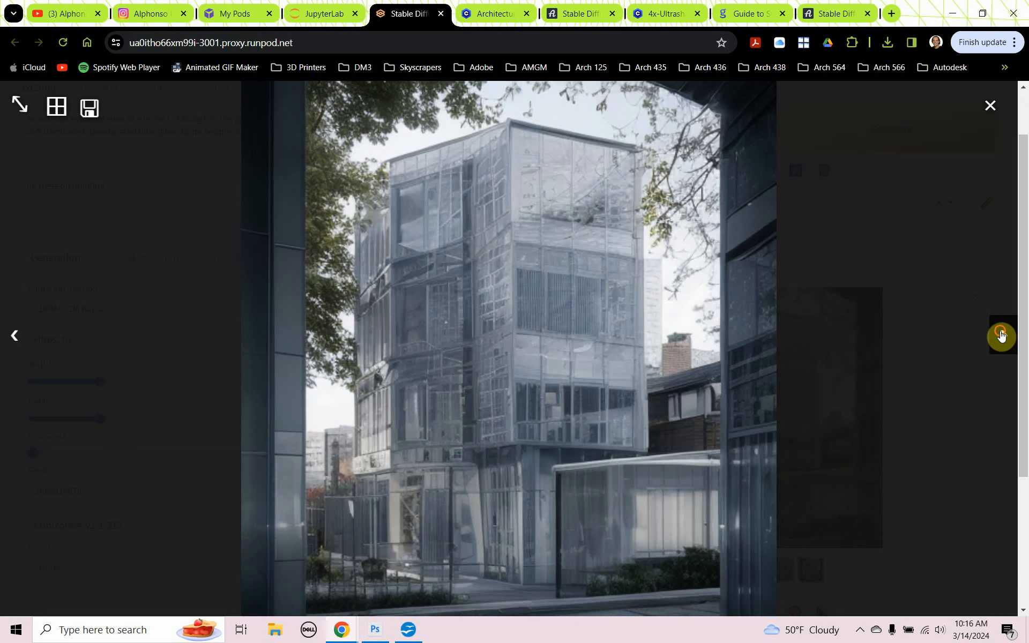
left_click(1001, 335)
left_click(1002, 335)
left_click(1002, 335)
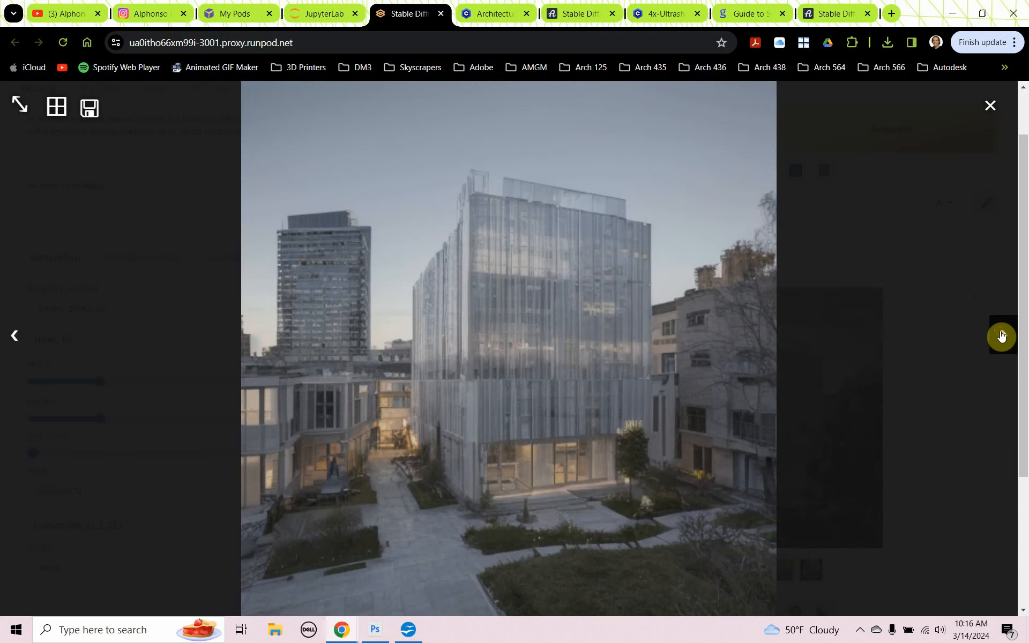
left_click(996, 112)
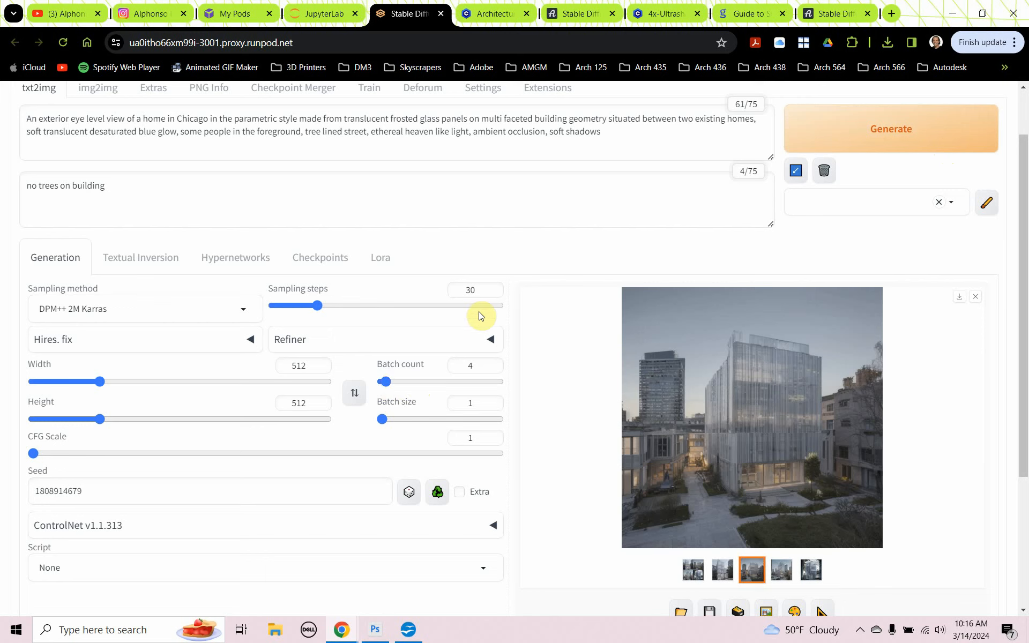
- Set the batch count to 1, regenerate with the same seed and open the resulting image in the preview
left_click(837, 145)
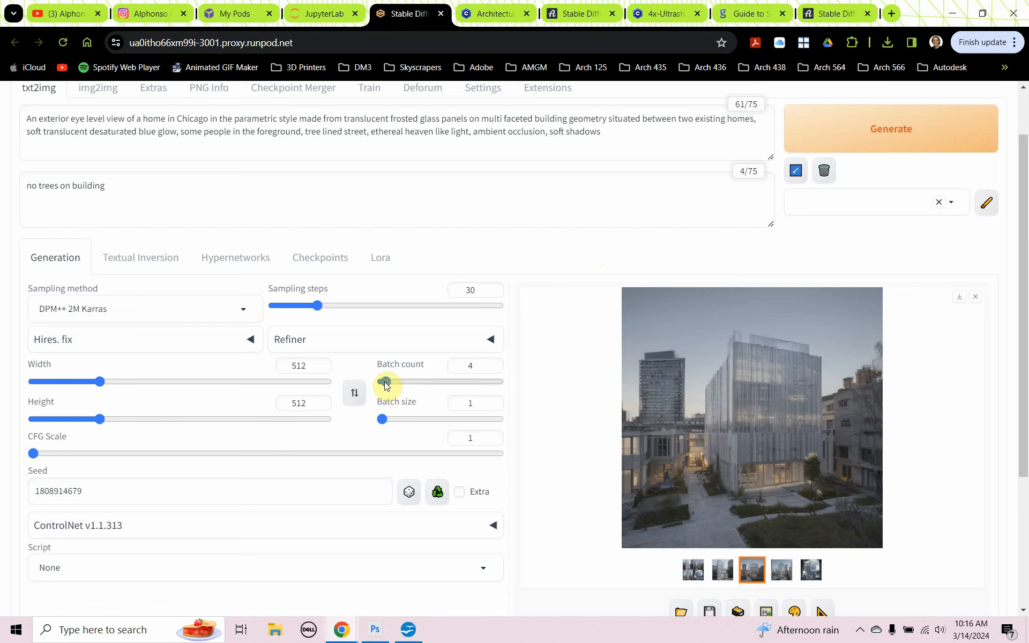
left_click_drag(384, 383, 364, 387)
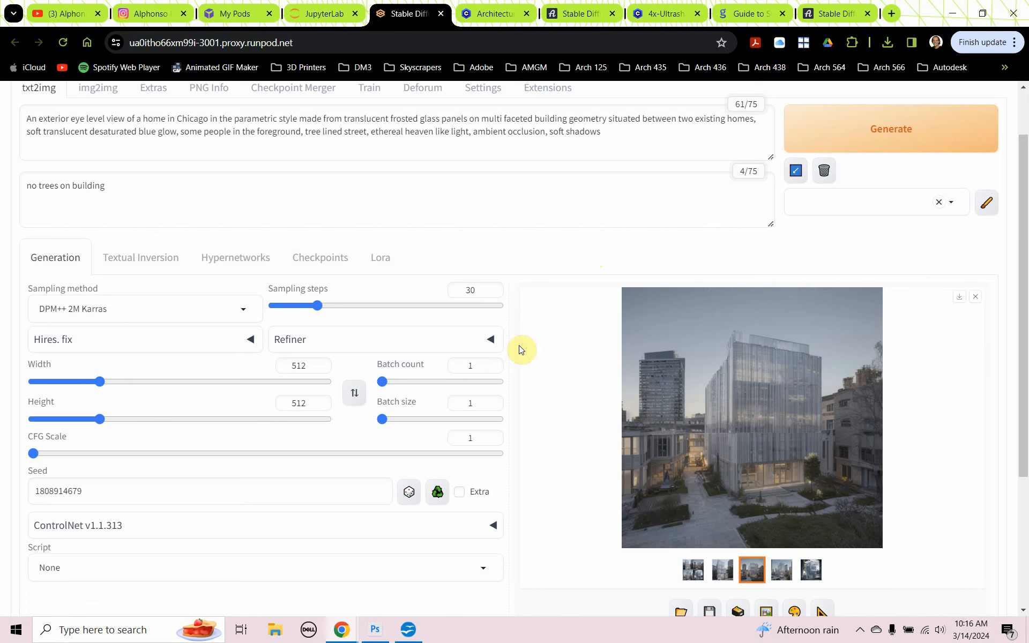
left_click(902, 140)
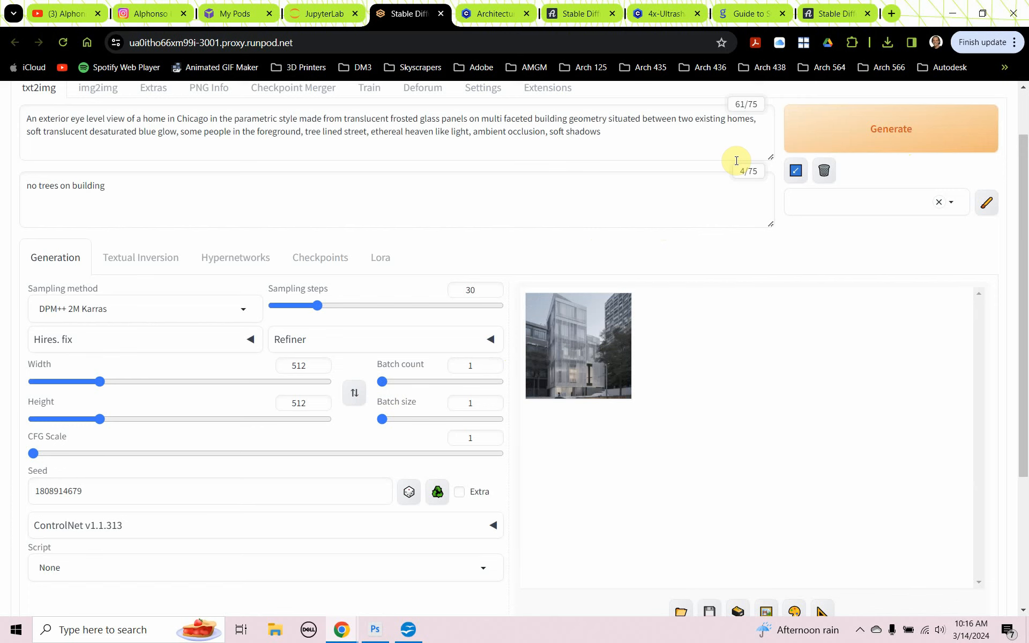
left_click(595, 315)
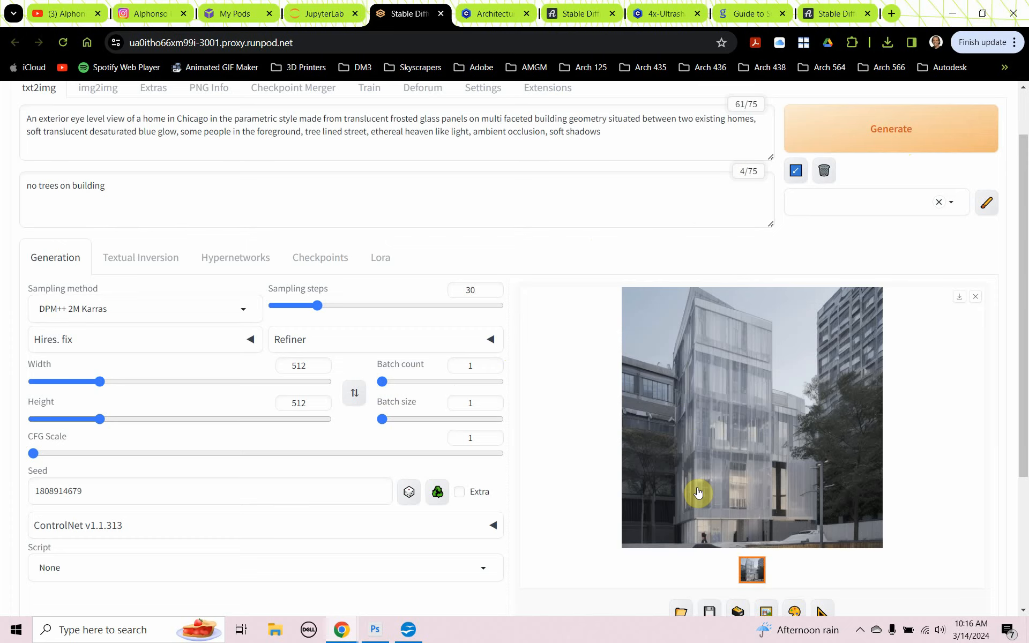
- Set DreamShaper8_SD1_5 as the secondary model for a new checkpoint merge
scroll(697, 492, "up", 1)
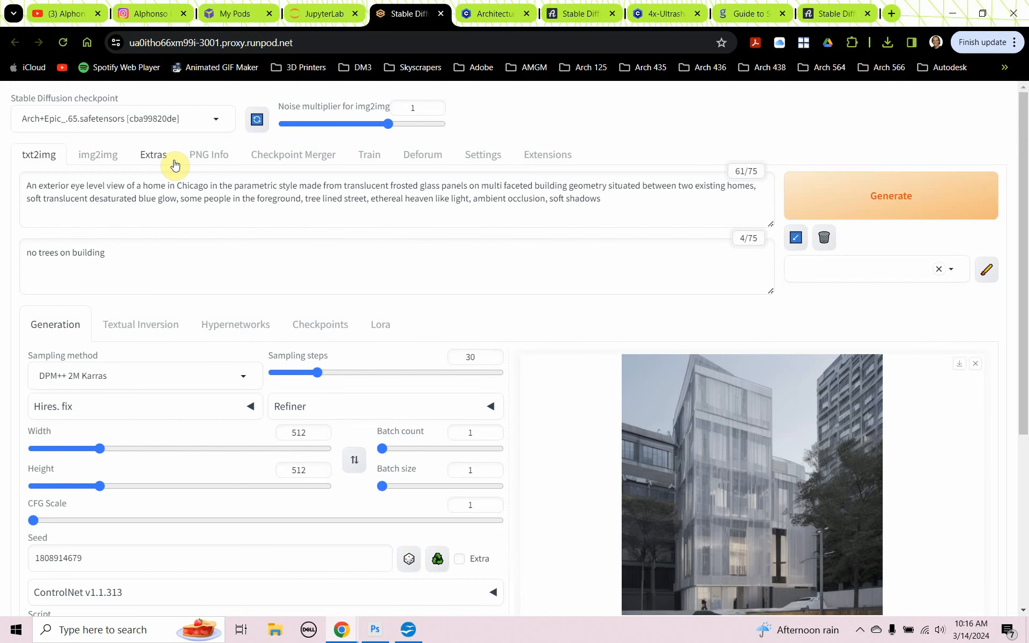
left_click(290, 159)
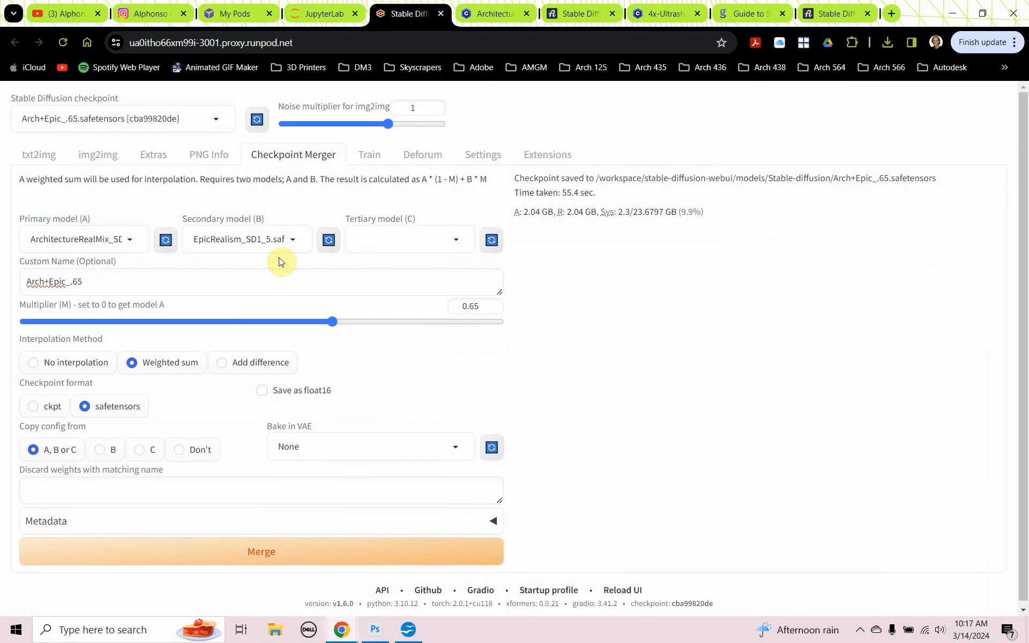
left_click(292, 239)
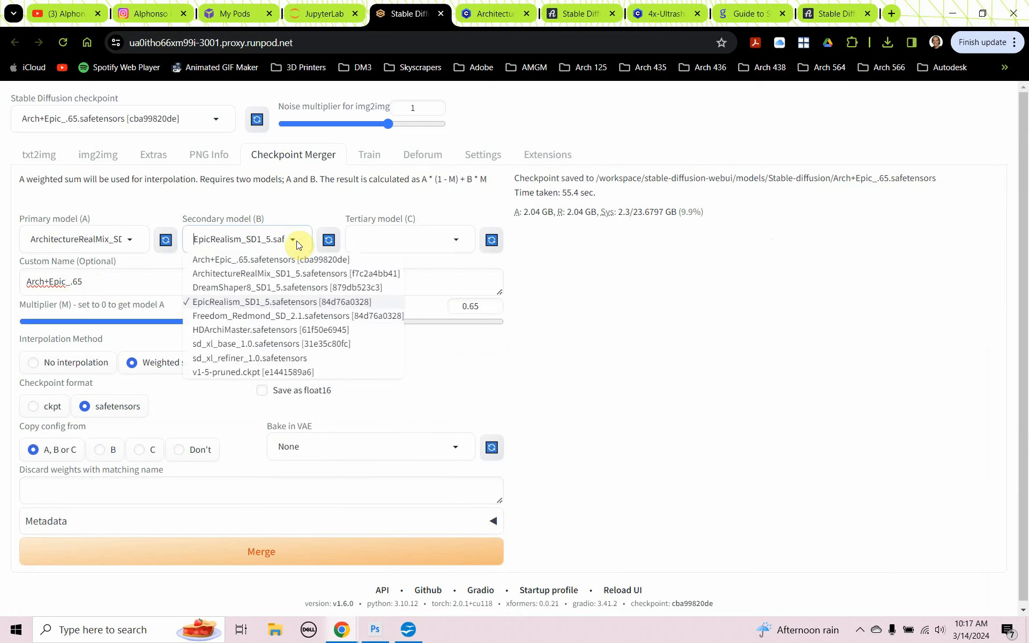
left_click(238, 288)
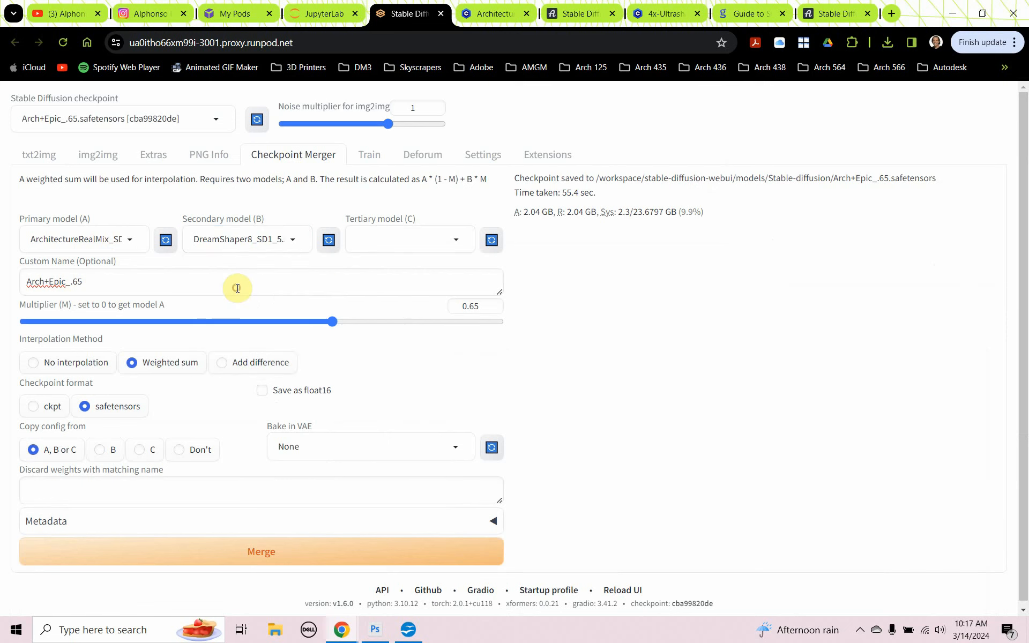
- Change the merged checkpoint's custom name to Arch+Dream_.65 and run the merge
left_click(65, 282)
left_click_drag(66, 282, 50, 281)
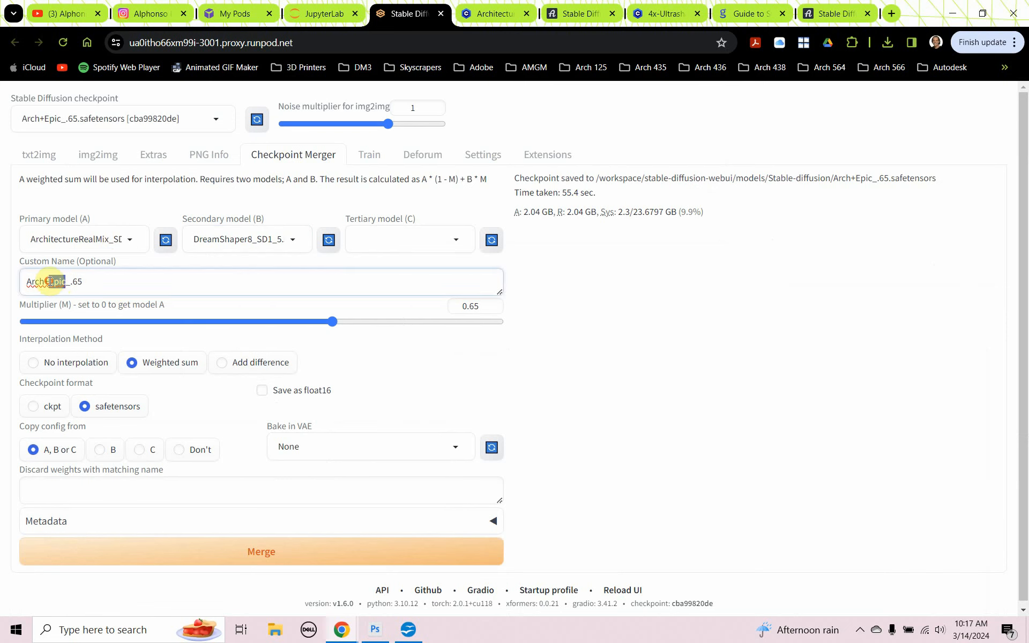
type("Dream")
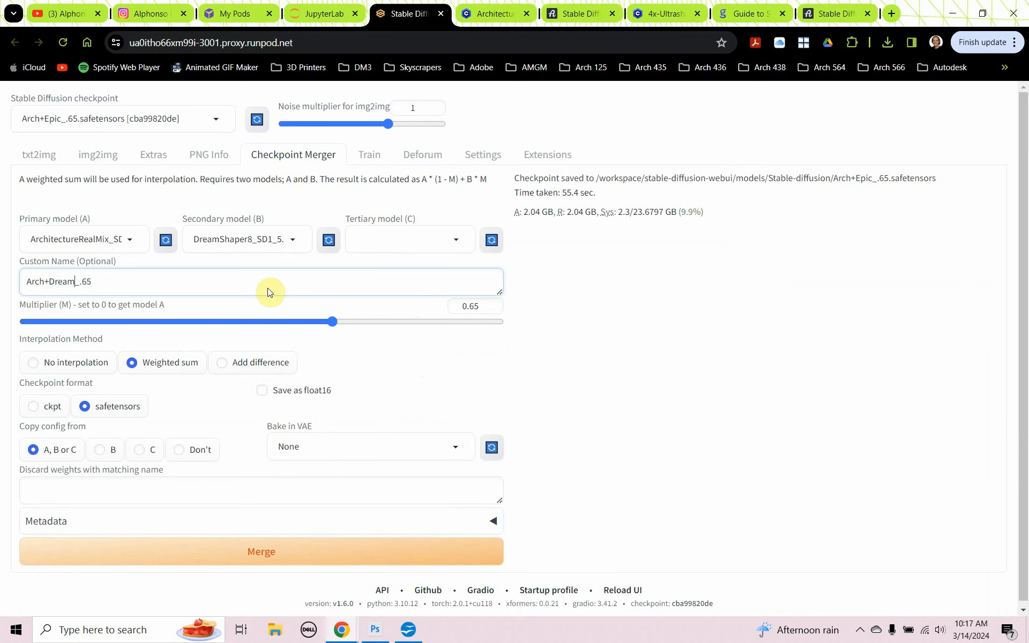
left_click(214, 551)
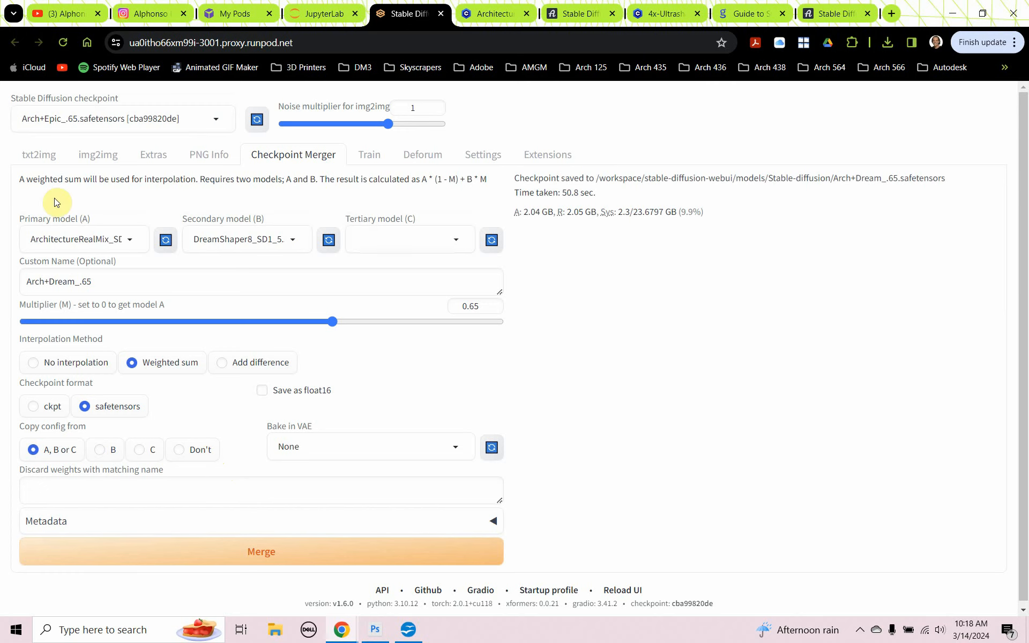
- Load the Arch+Dream_.65 checkpoint in txt2img and generate an image with the same prompt and seed
left_click(34, 156)
left_click(215, 119)
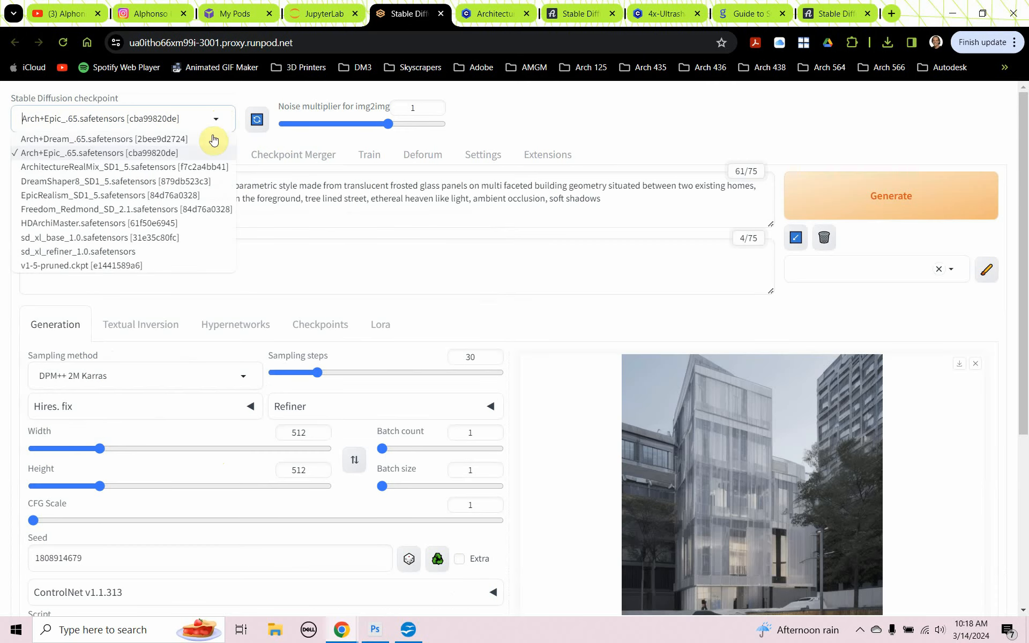
left_click(176, 140)
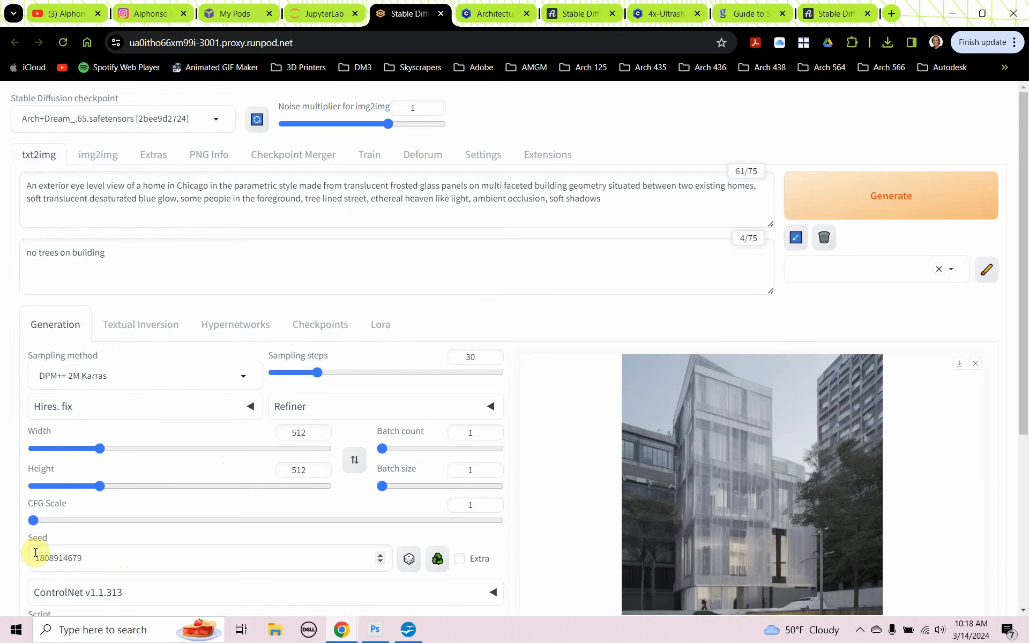
scroll(110, 544, "down", 2)
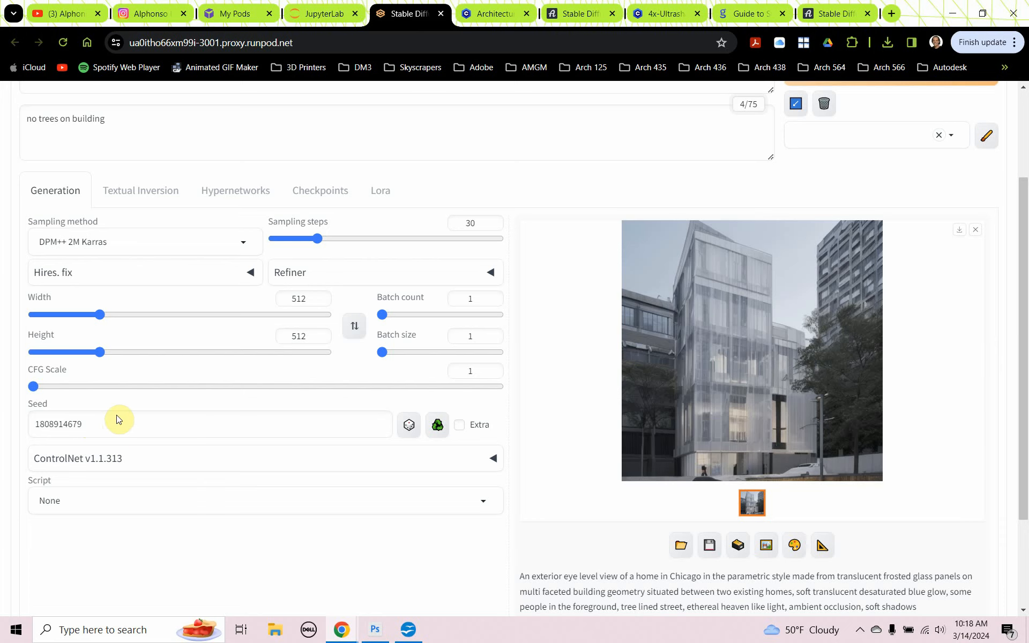
scroll(103, 269, "up", 2)
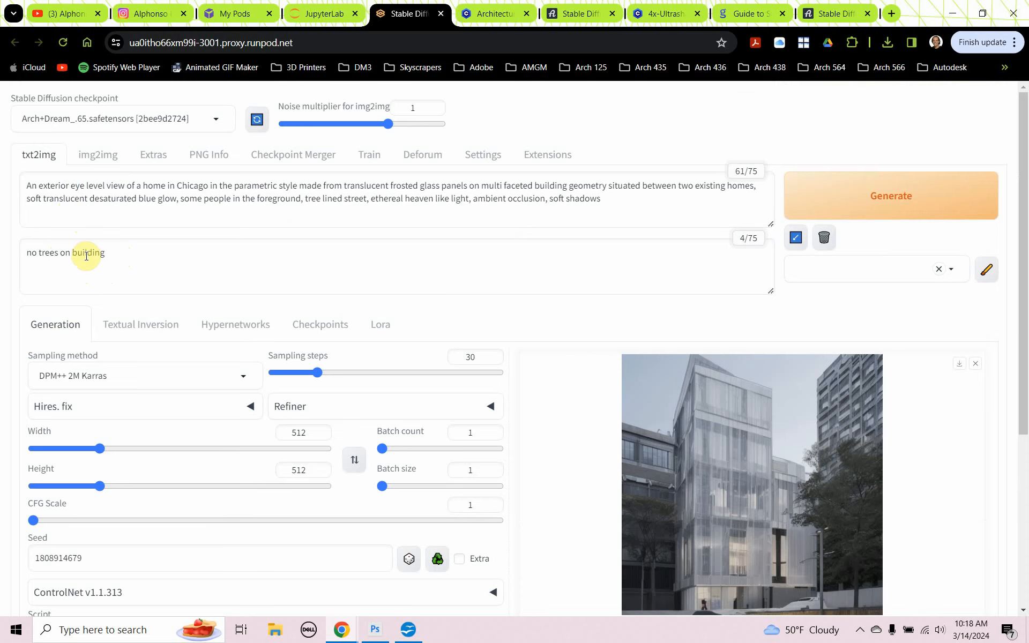
scroll(111, 330, "down", 2)
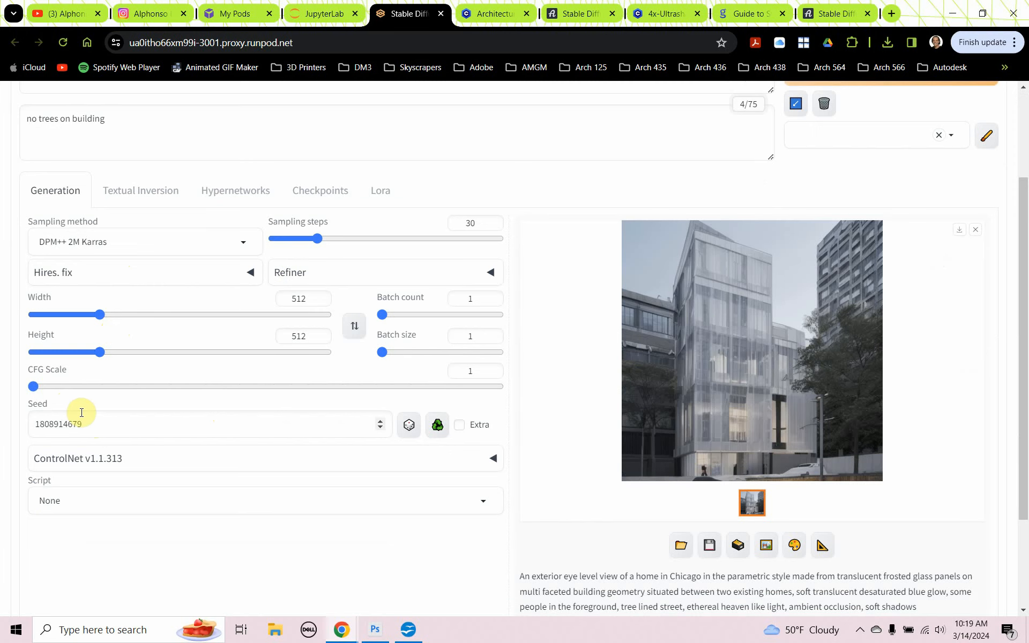
scroll(81, 412, "up", 3)
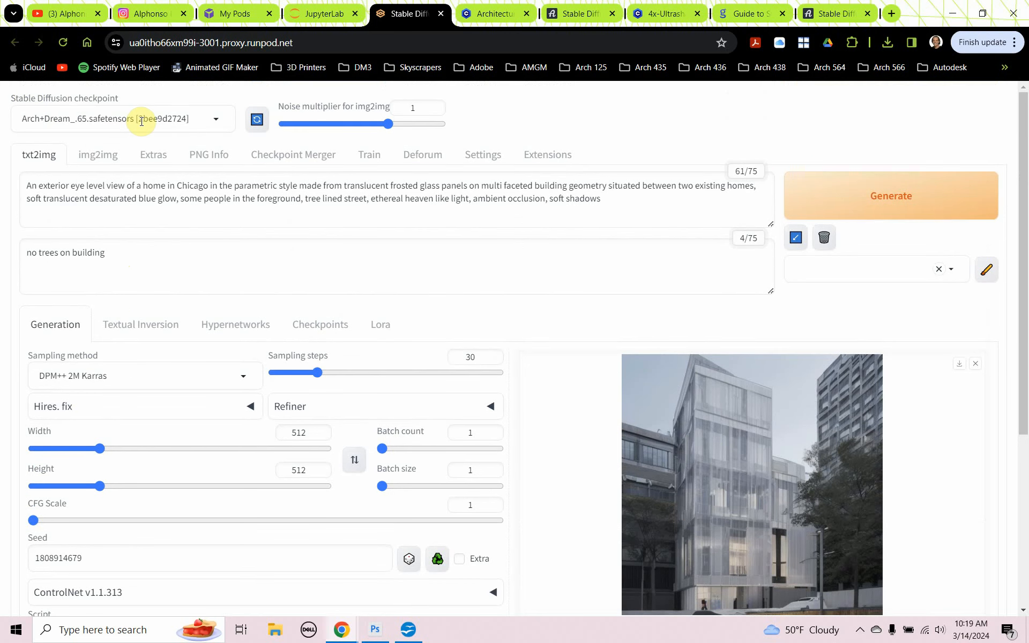
left_click(871, 194)
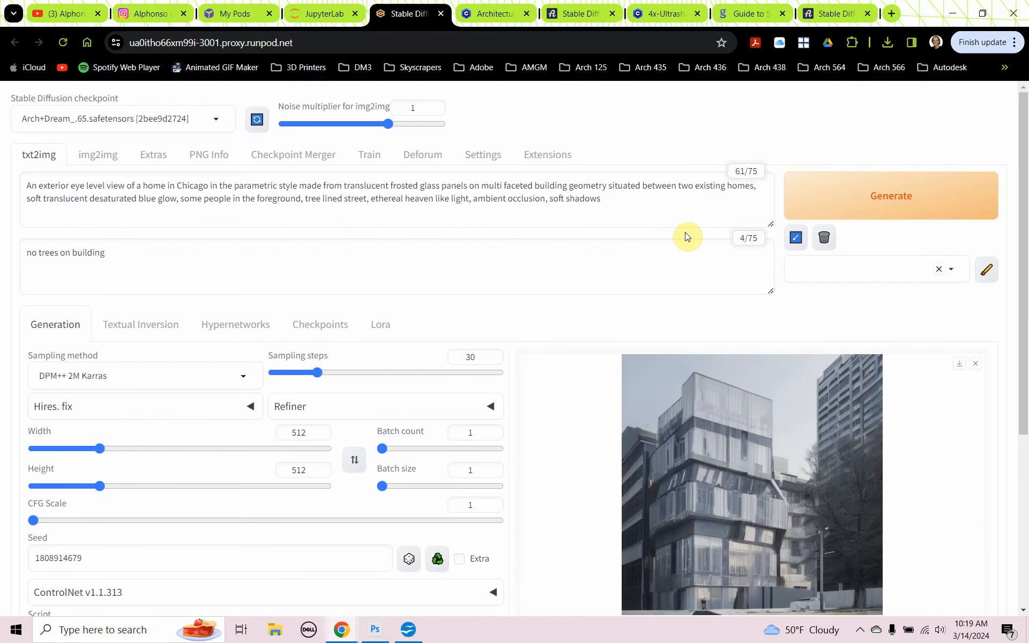
scroll(710, 426, "down", 1)
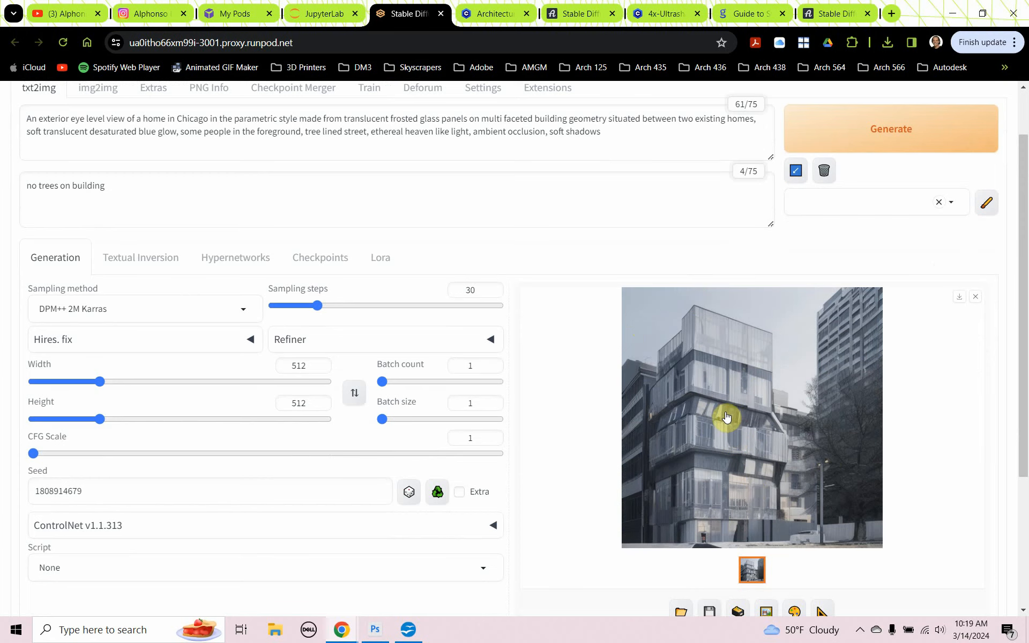
- Switch the checkpoint back to ArchitectureRealMix_SD1_5 and generate the image again with the same seed
scroll(436, 305, "up", 2)
left_click(216, 120)
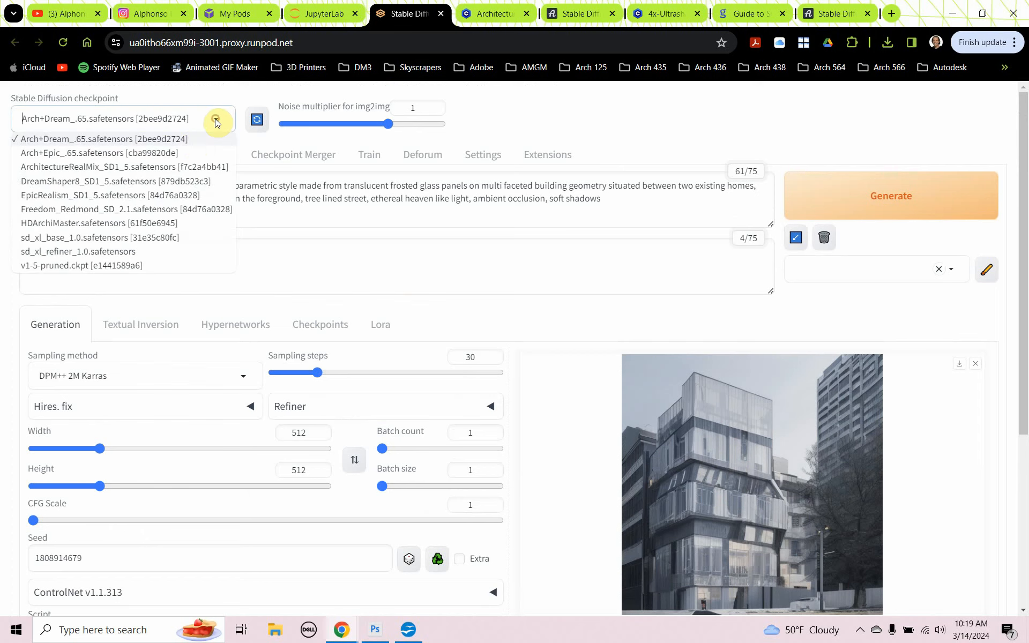
left_click(182, 168)
left_click(806, 195)
scroll(599, 248, "down", 2)
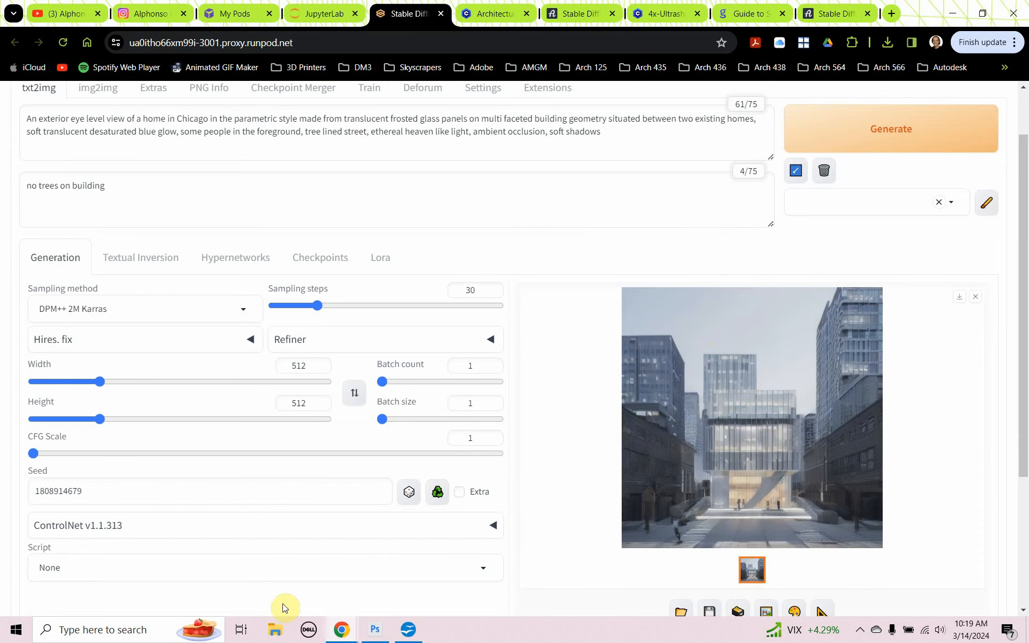
- View Wood_Home_512.png from the SD_Basics folder in File Explorer, close it and minimise the folder window
left_click(279, 626)
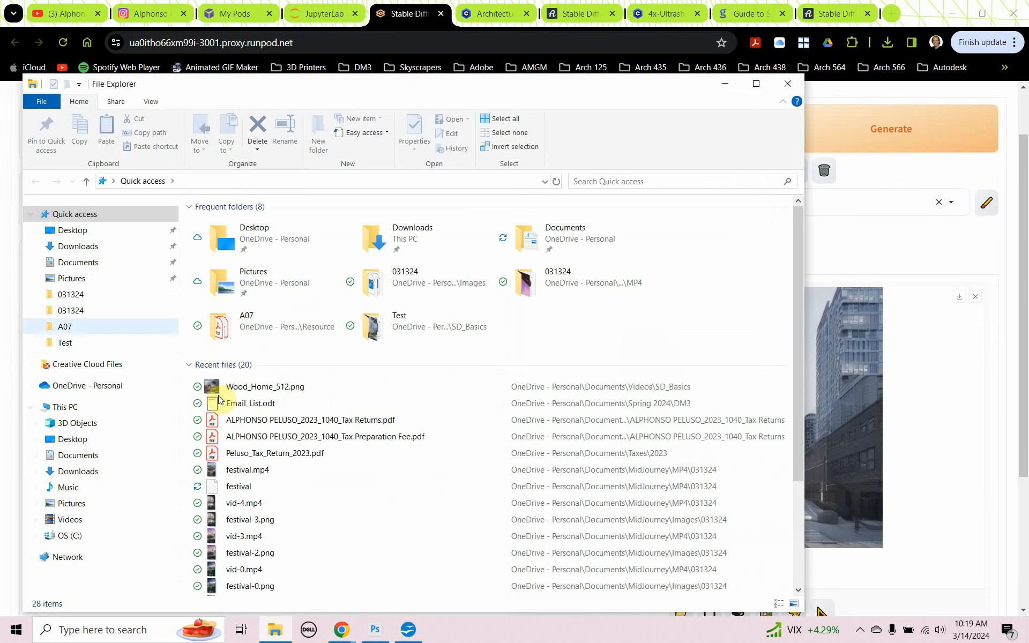
double_click(294, 236)
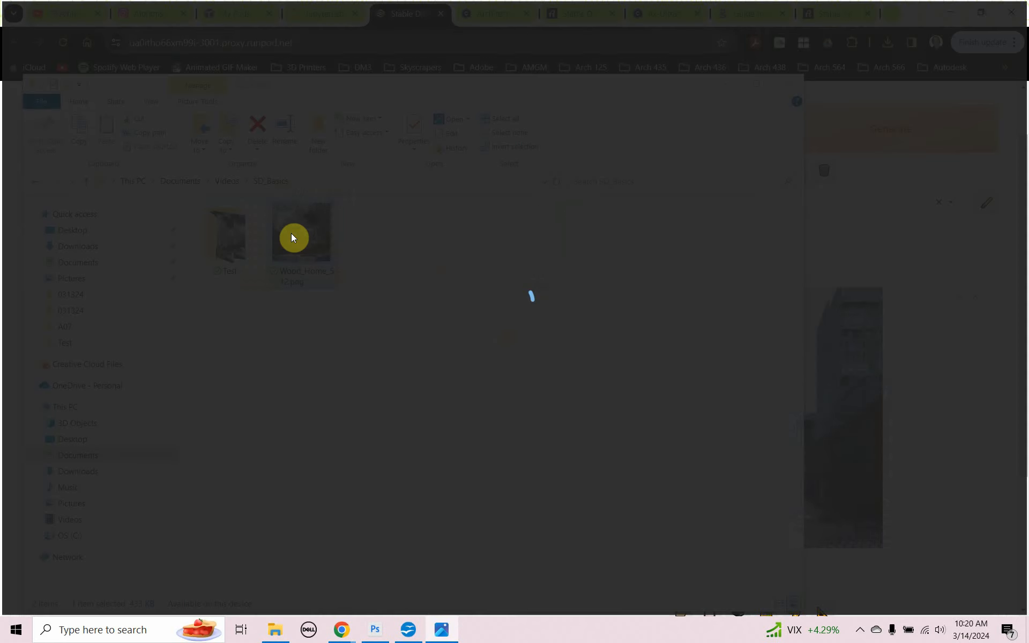
left_click(1013, 11)
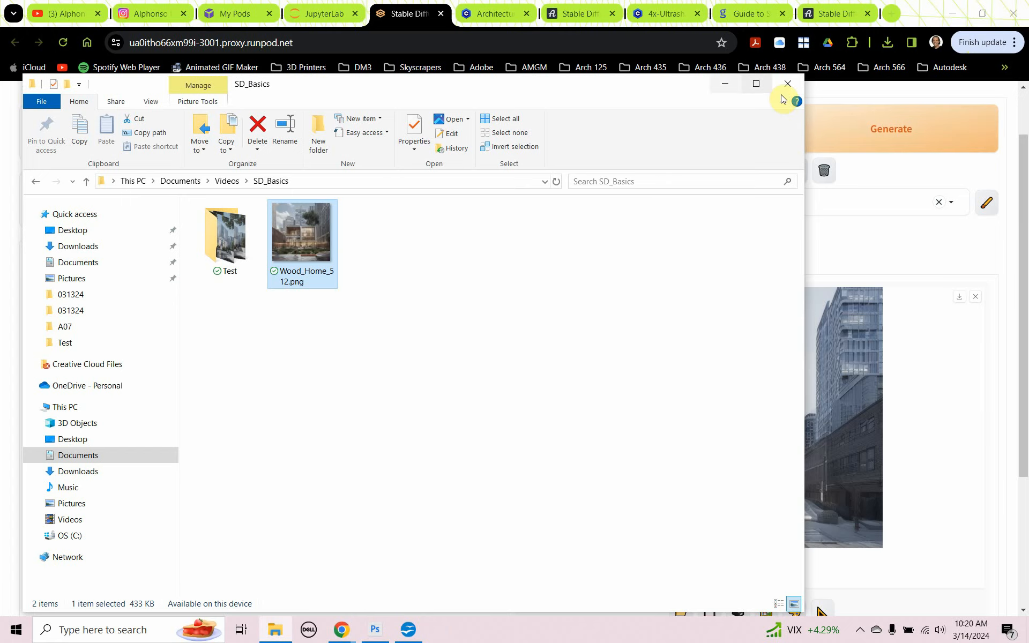
left_click(724, 83)
- Enlarge the generated glass home image, save it as Glass_Home_512 in the SD_Basics folder, and close the preview
left_click(719, 362)
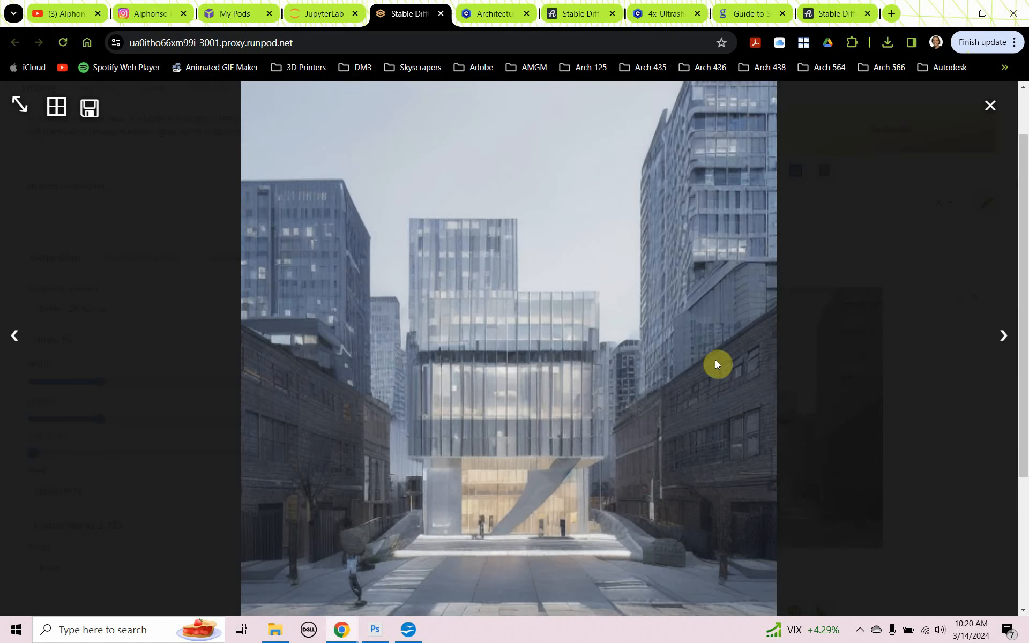
right_click(566, 337)
left_click(594, 370)
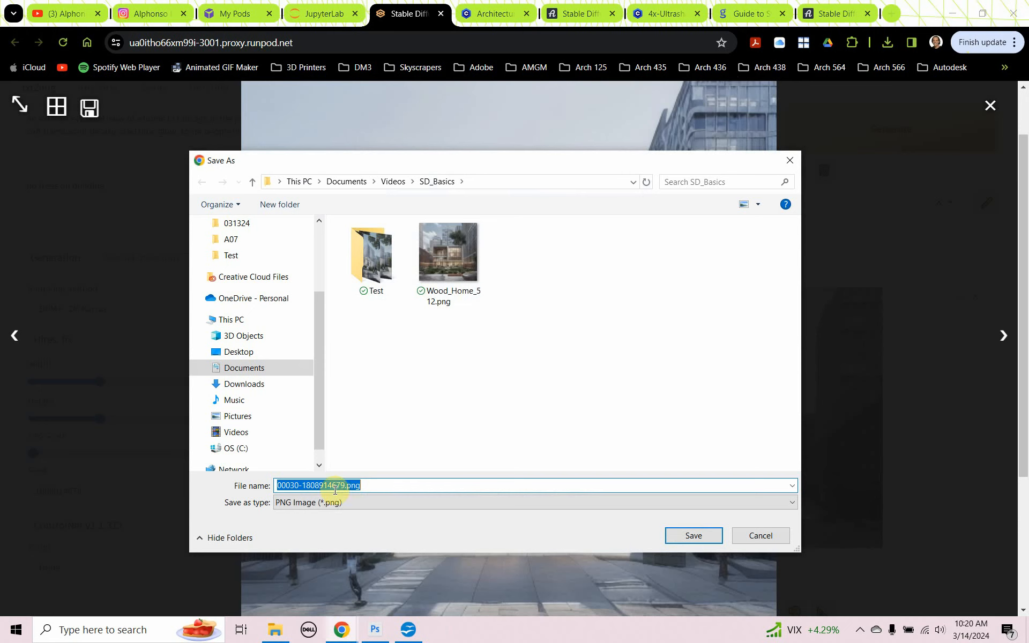
type("Glass_Home_512")
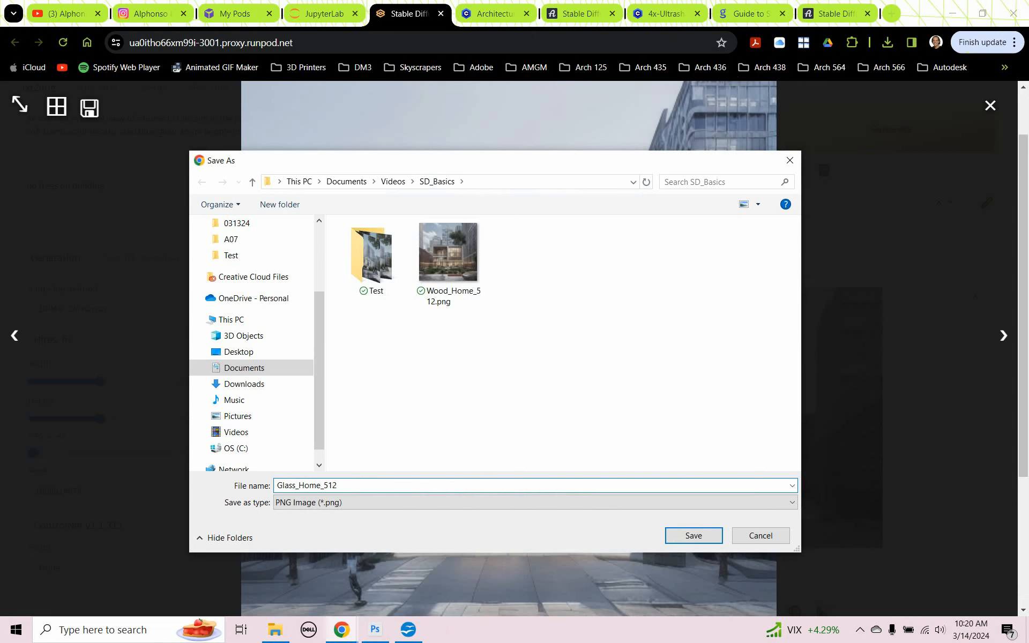
left_click(681, 531)
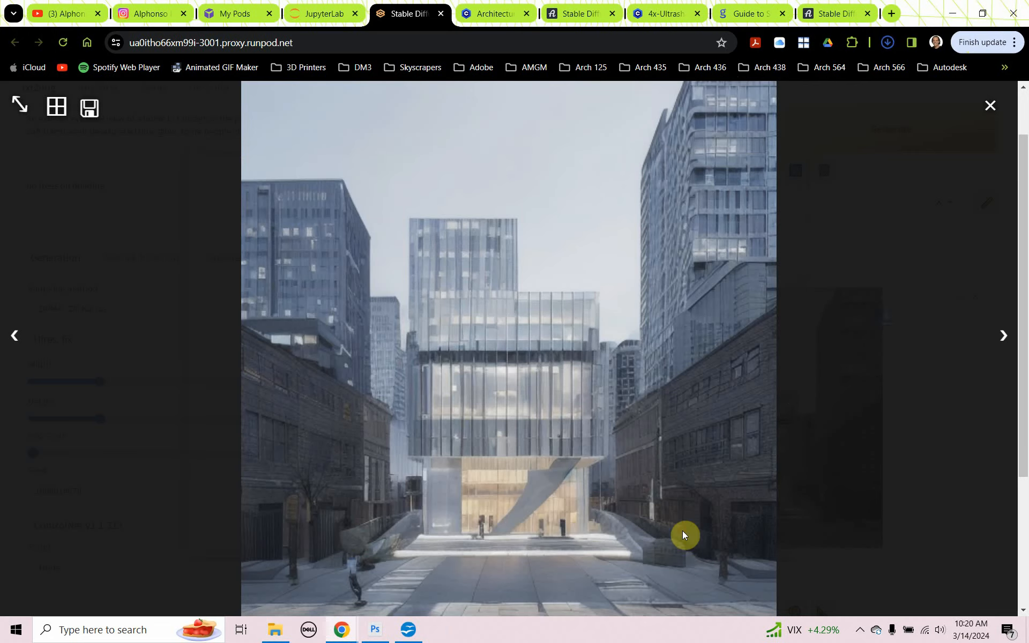
left_click(990, 109)
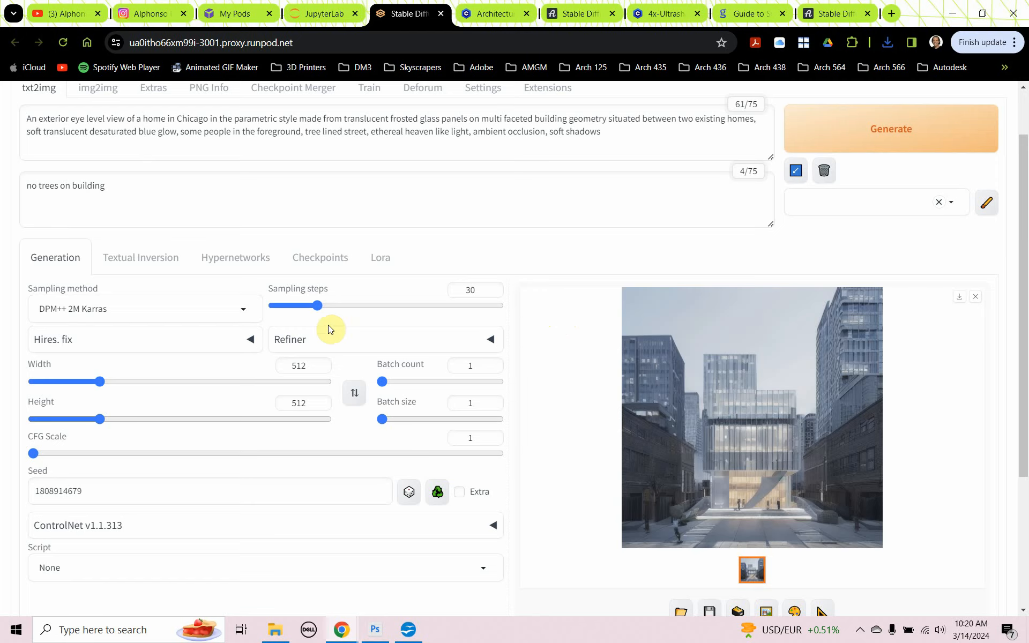
- Enable the X/Y/Z plot script with Checkpoint name as the X type and CFG Scale as the Y type
scroll(328, 329, "down", 3)
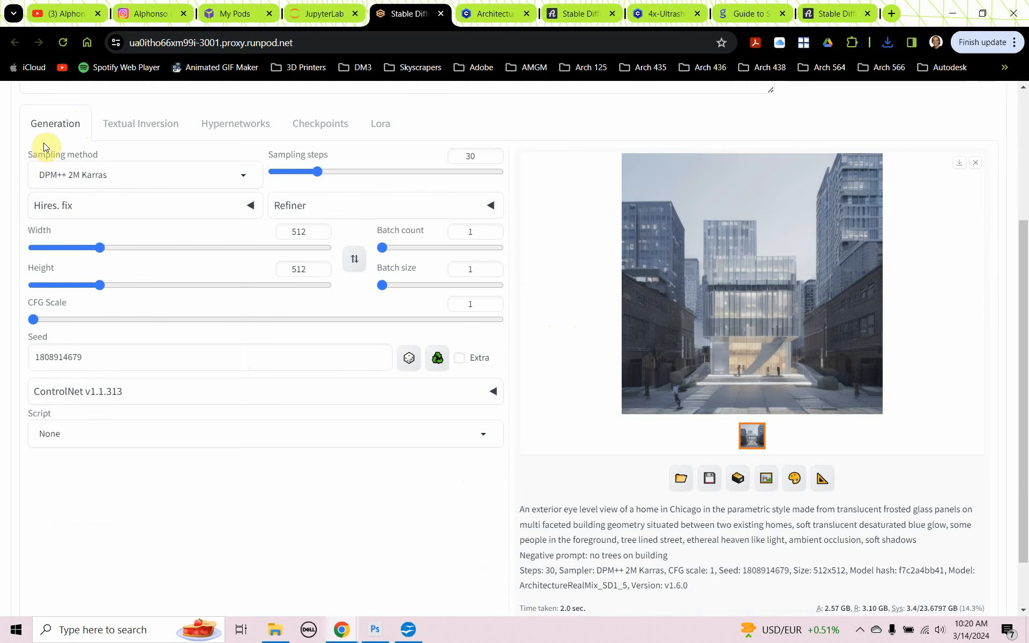
left_click(482, 436)
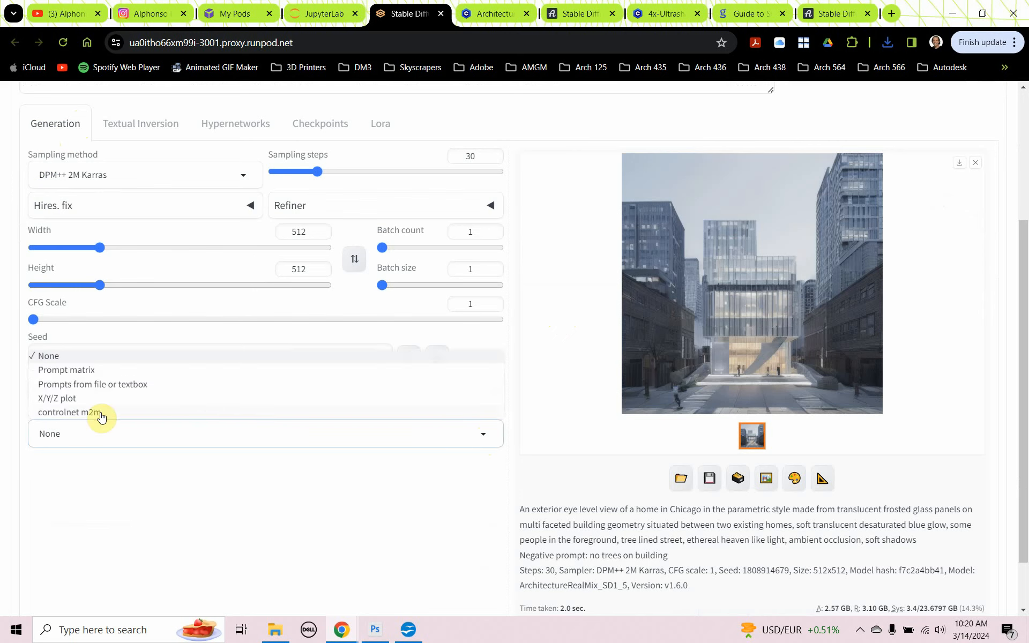
left_click(64, 398)
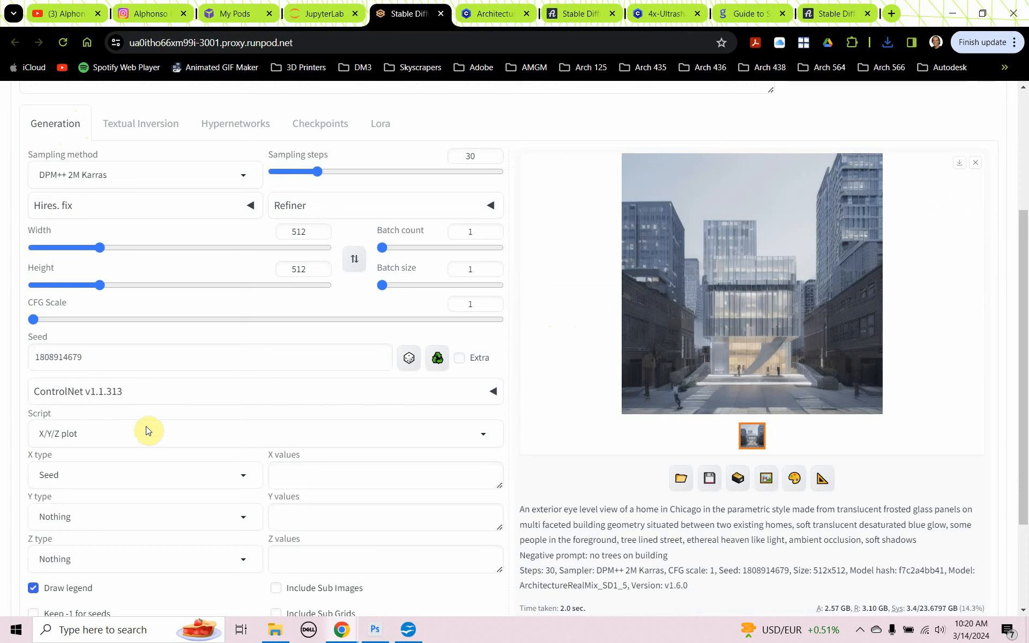
scroll(146, 429, "down", 1)
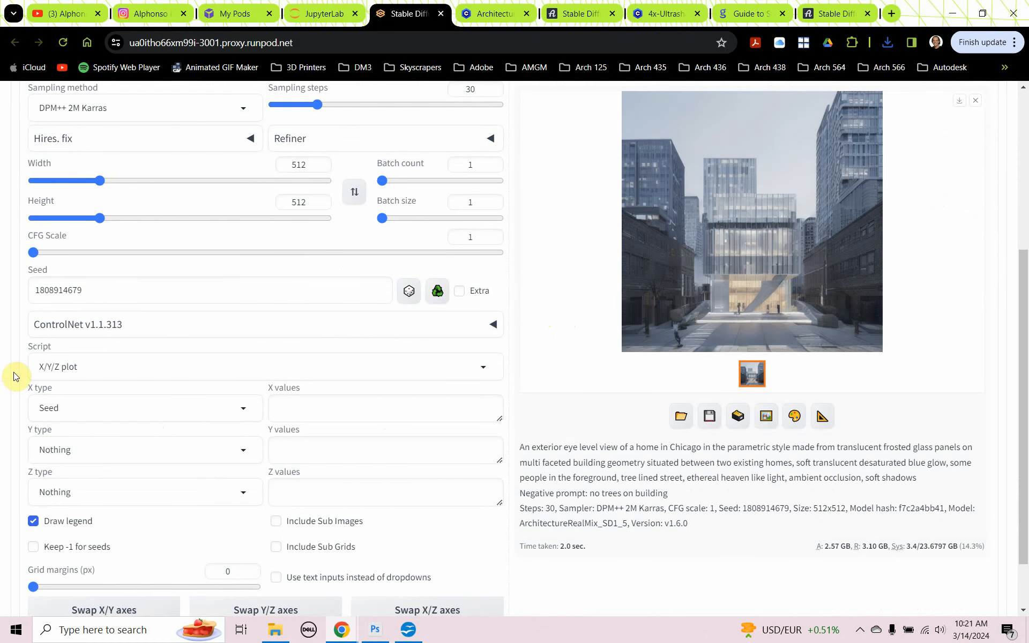
left_click(240, 408)
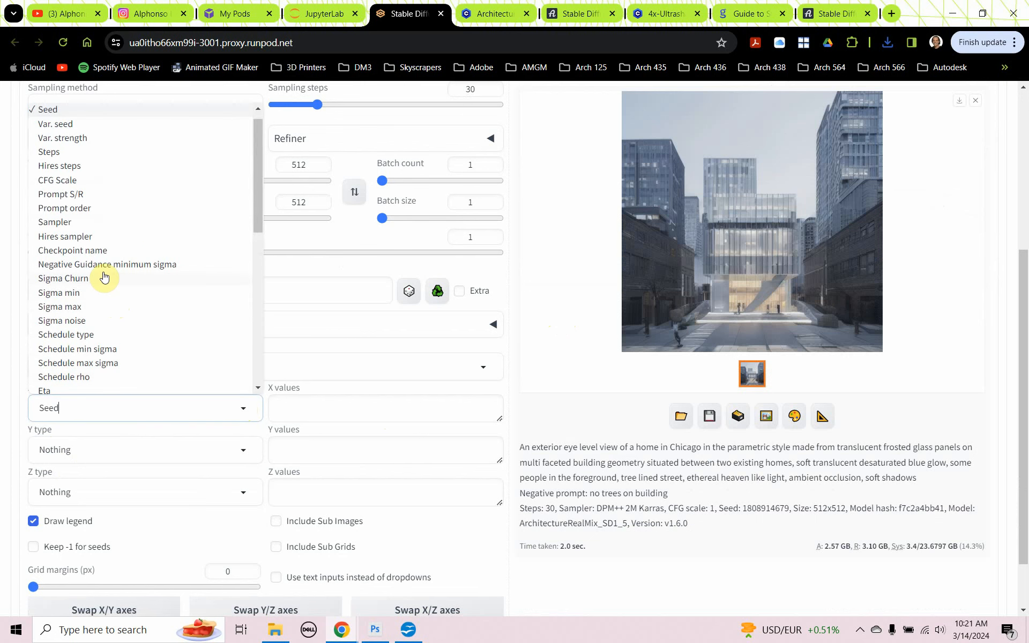
scroll(106, 277, "down", 2)
scroll(108, 278, "up", 3)
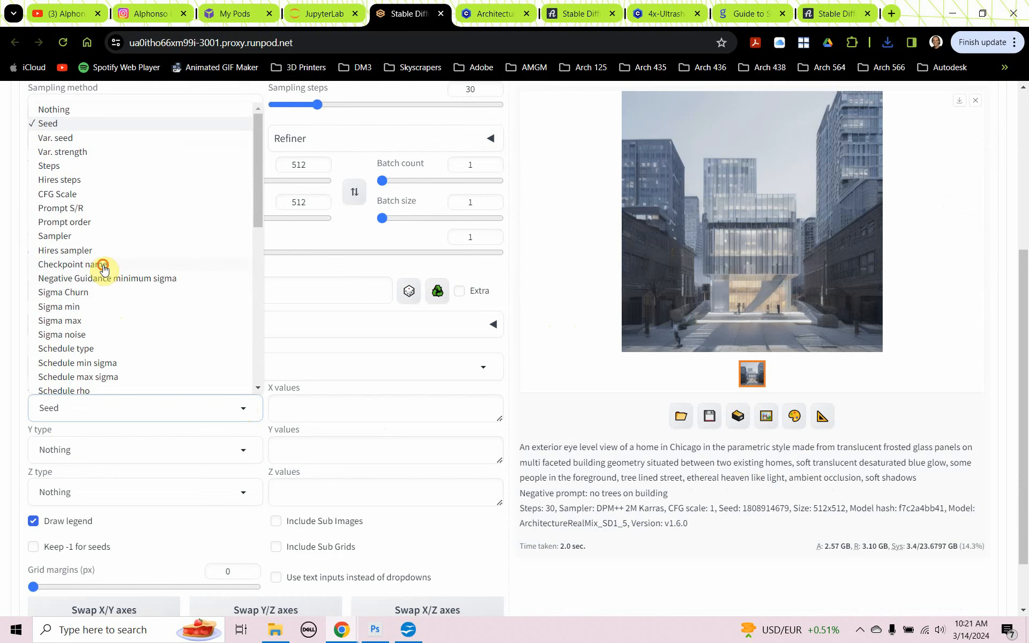
left_click(103, 265)
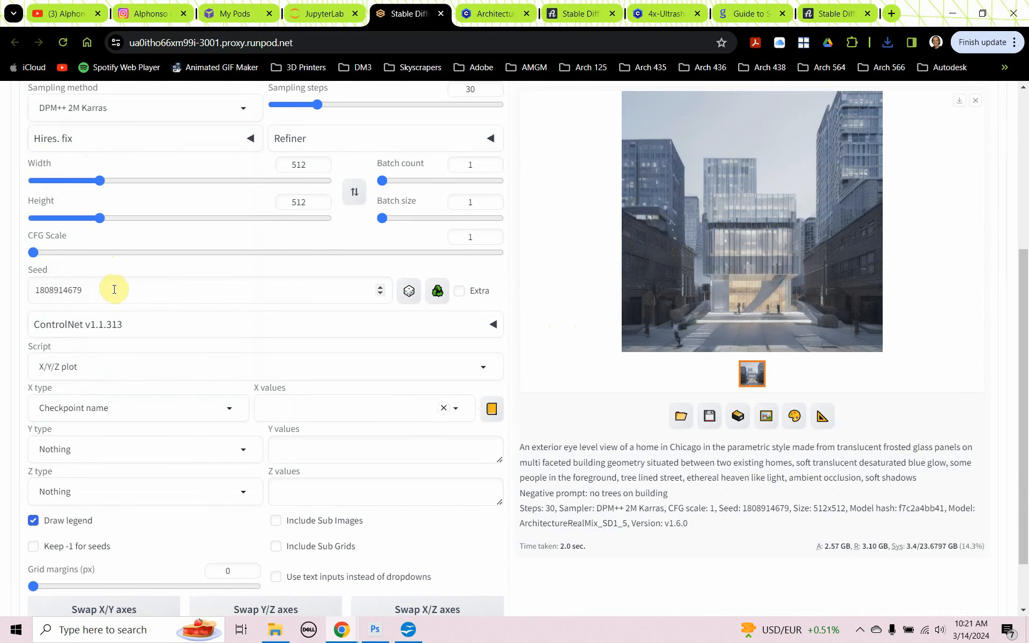
left_click(243, 451)
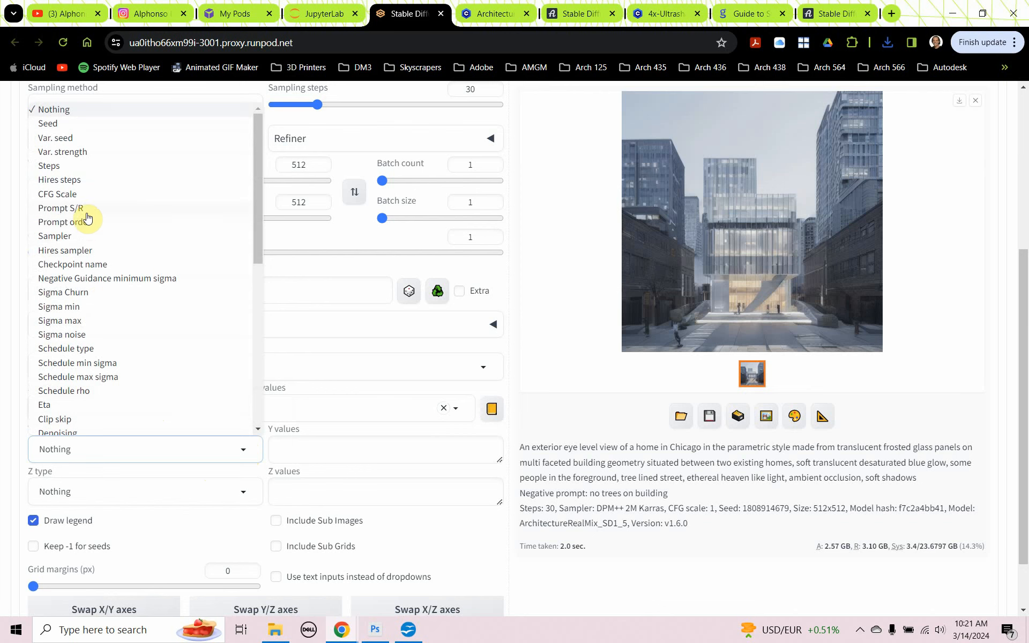
left_click(77, 195)
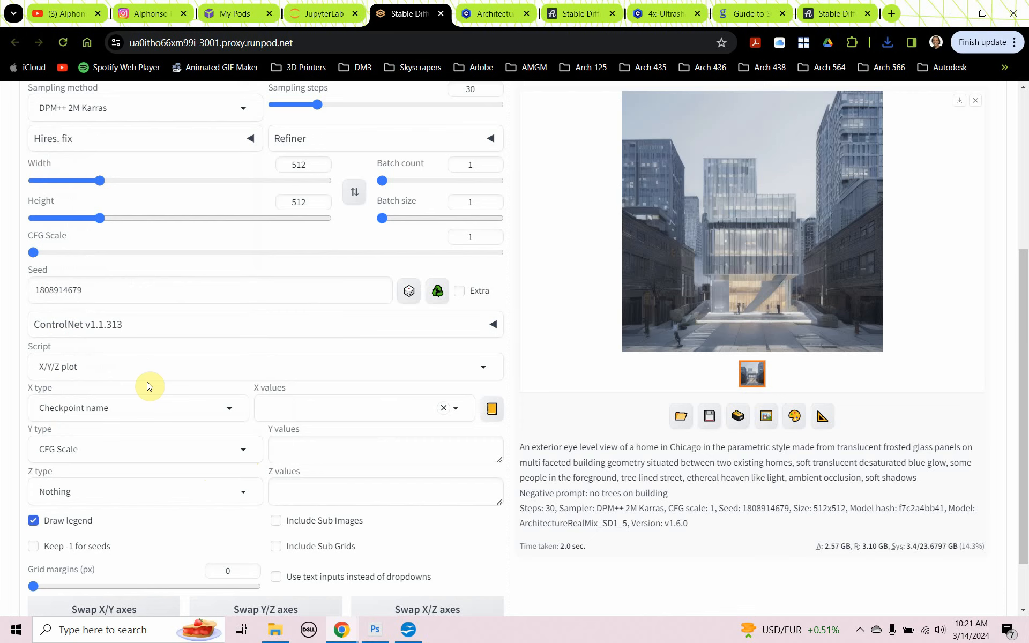
- Add ArchitectureRealMix_SD1_5, Arch+Dream_.65 and Arch+Epic_.65 as the X values of the plot
left_click(453, 410)
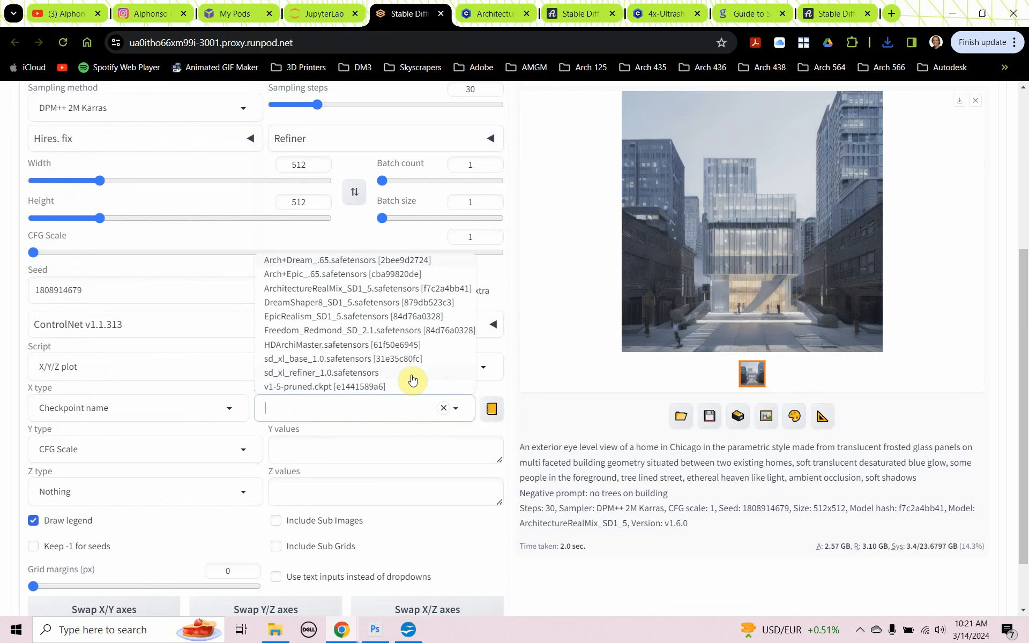
left_click(356, 288)
left_click(451, 448)
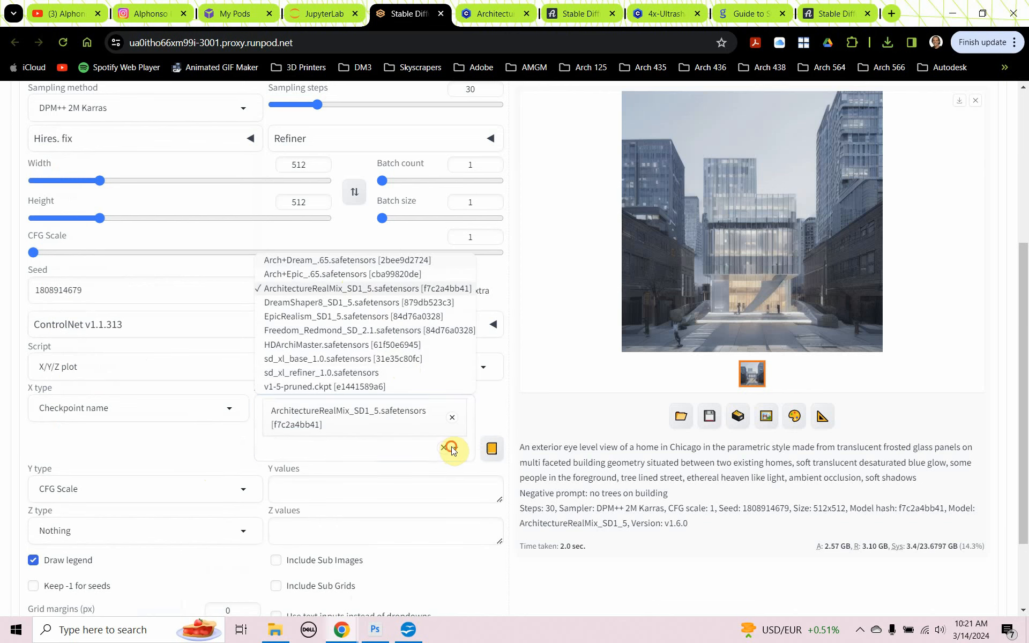
left_click(309, 260)
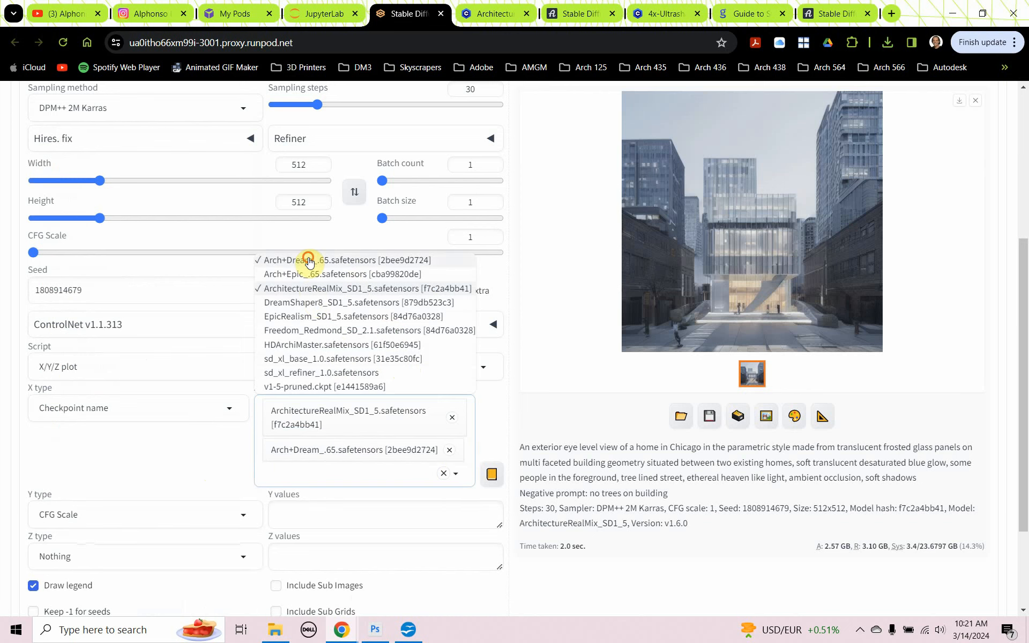
left_click(455, 476)
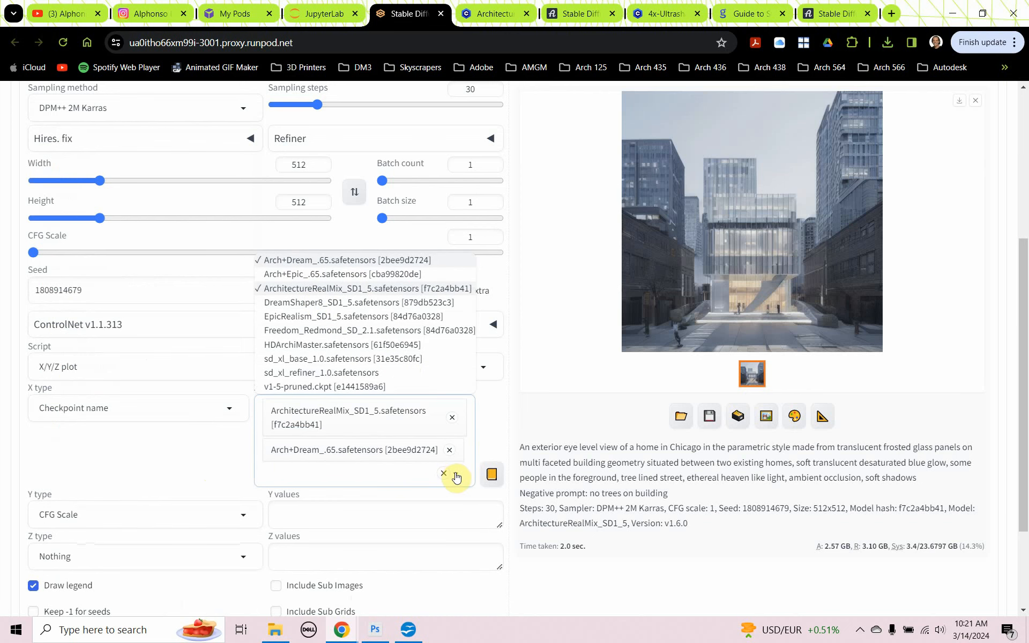
left_click(281, 275)
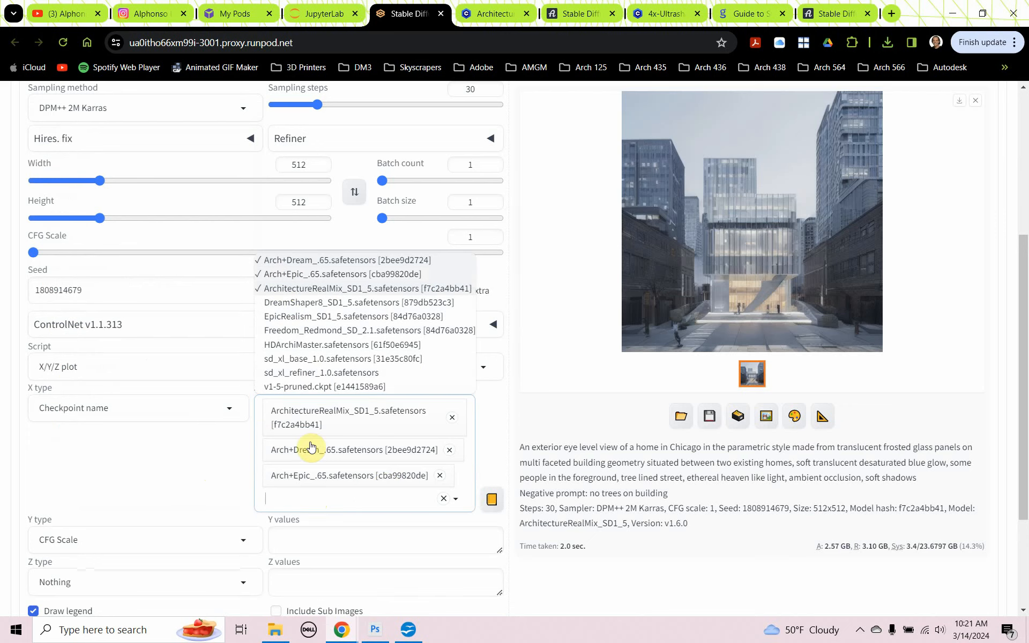
- Set the CFG Scale Y values to 1,5,10 and generate the comparison grid
scroll(325, 478, "down", 1)
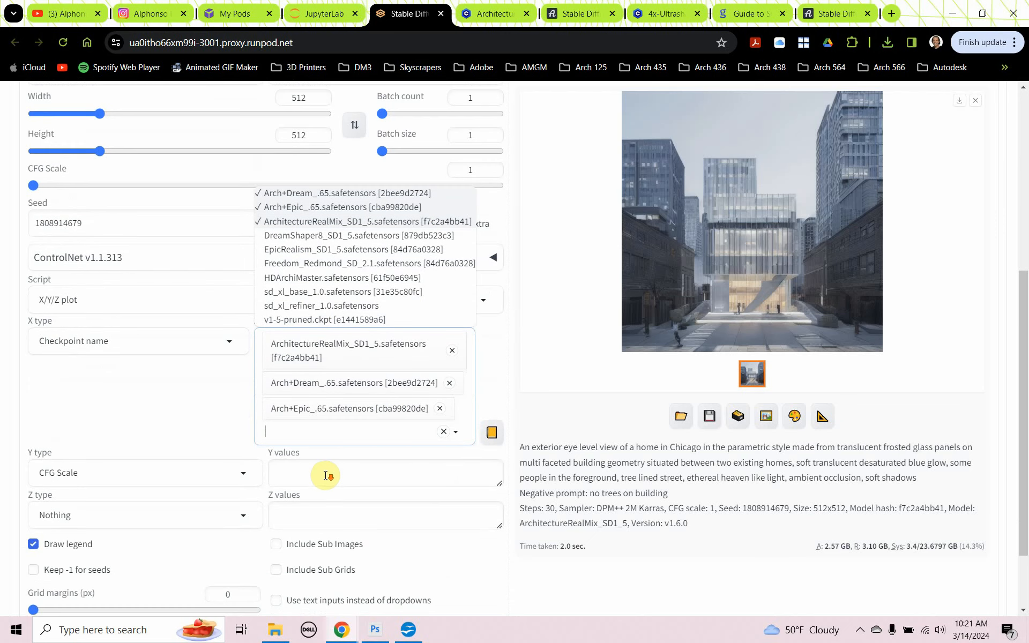
left_click(322, 474)
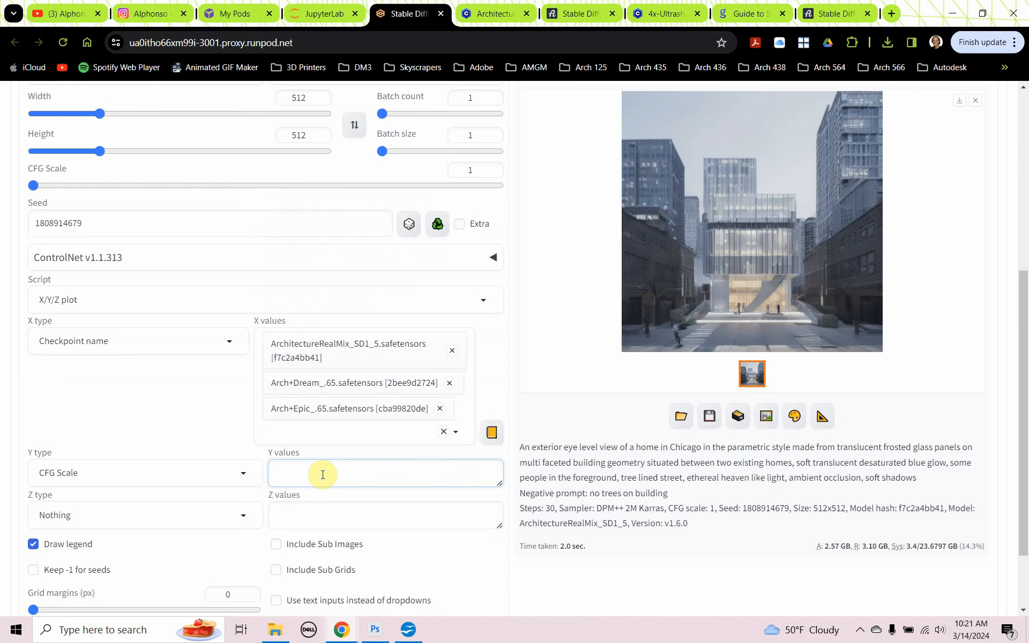
type("1,5,10")
scroll(377, 443, "up", 3)
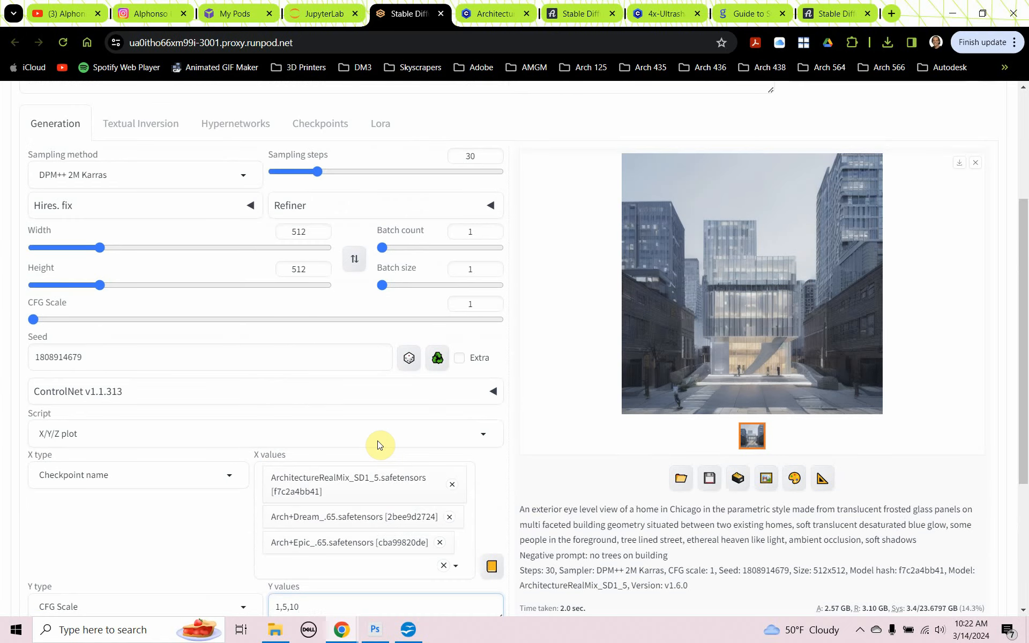
scroll(378, 444, "up", 4)
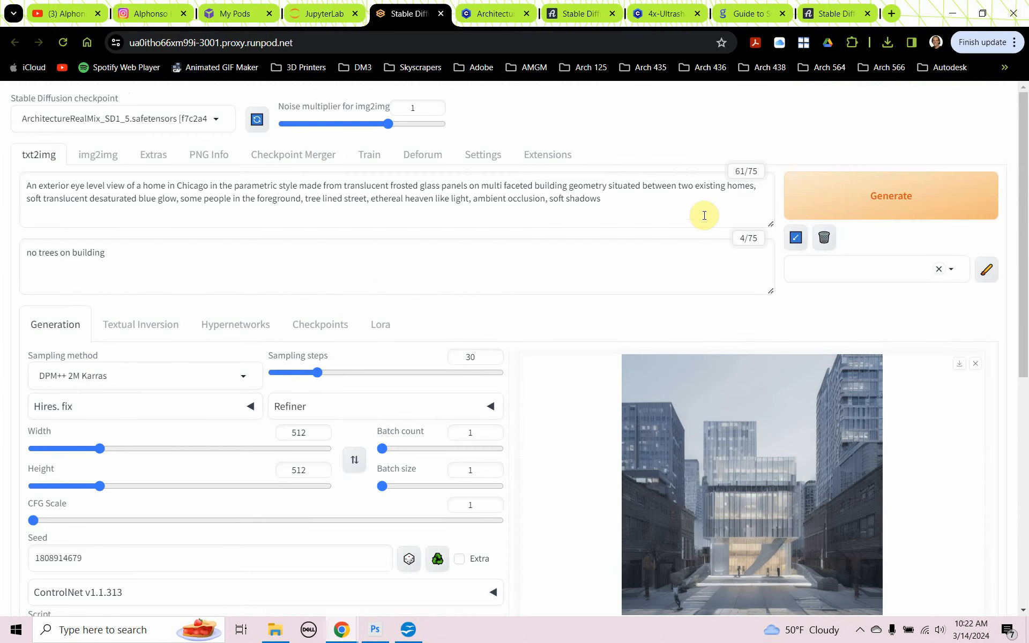
left_click(808, 201)
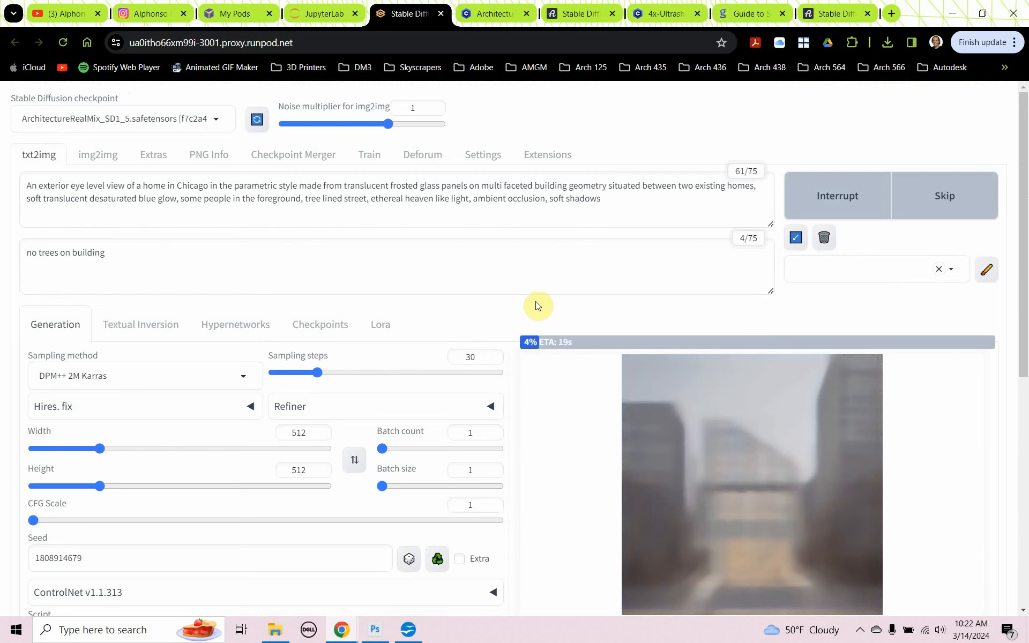
- Enlarge the comparison grid, save it to the SD_Basics folder under its default file name, and close the preview
scroll(466, 299, "down", 1)
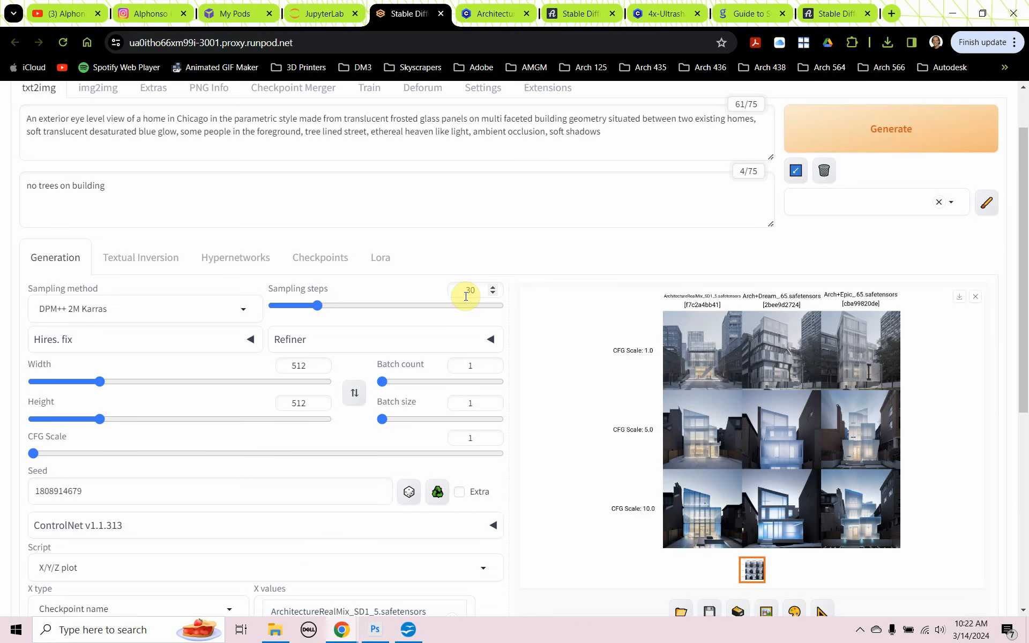
left_click(764, 432)
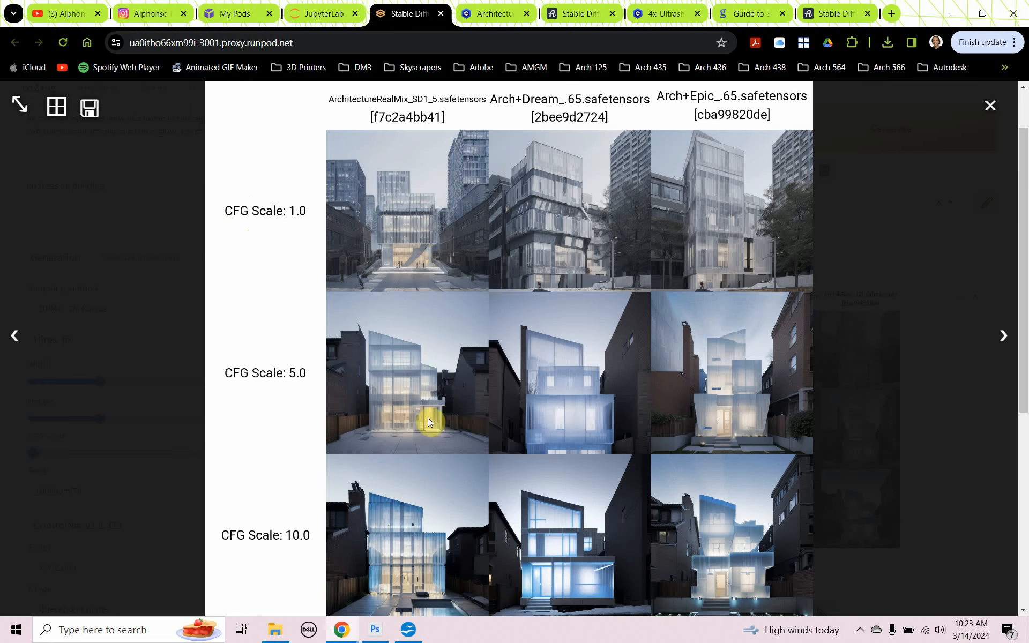
right_click(566, 329)
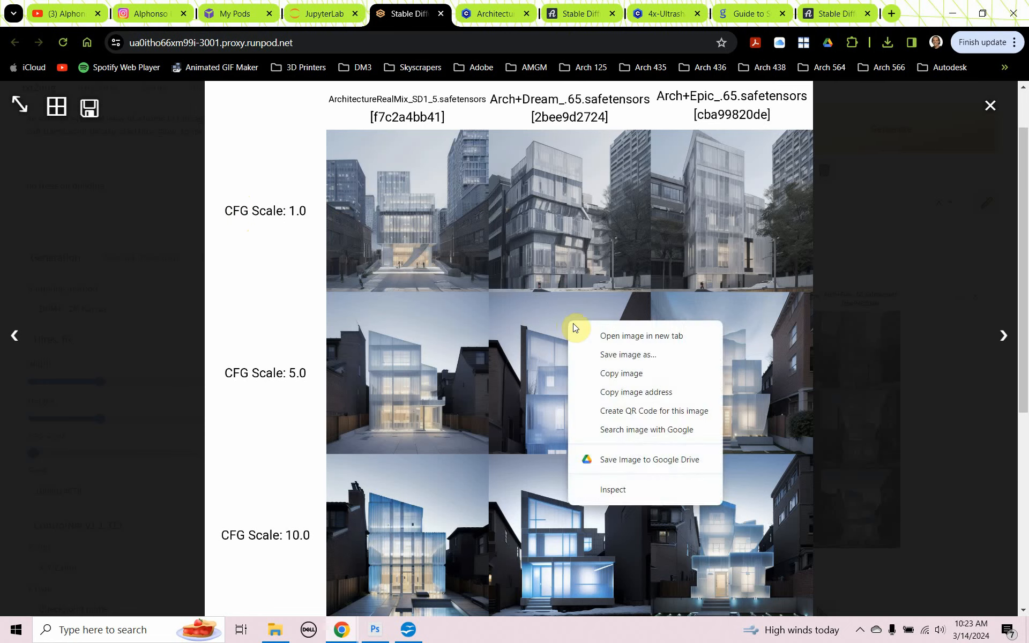
left_click(596, 350)
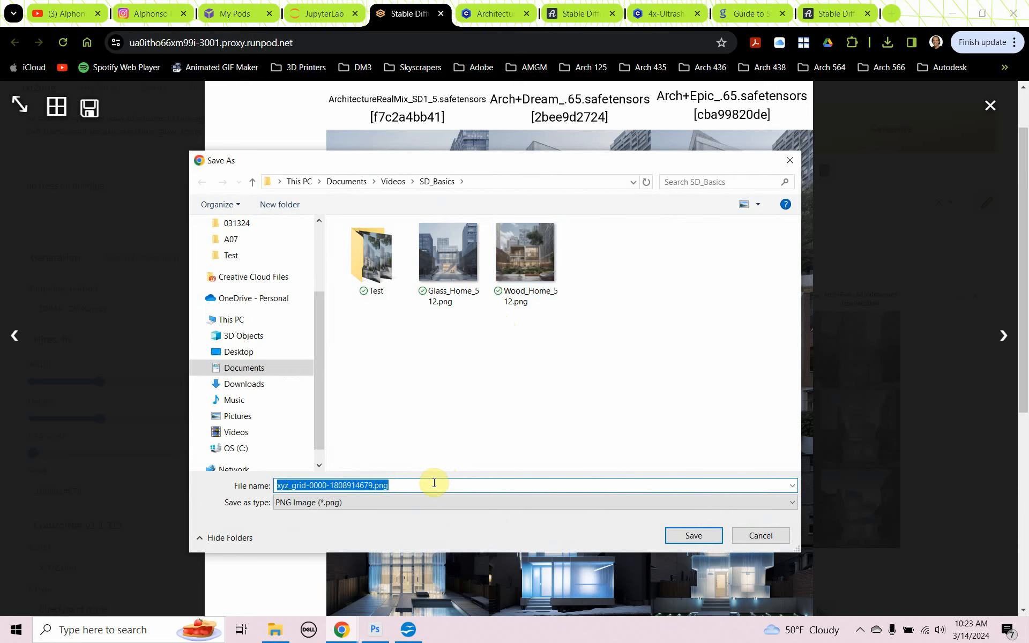
left_click(674, 531)
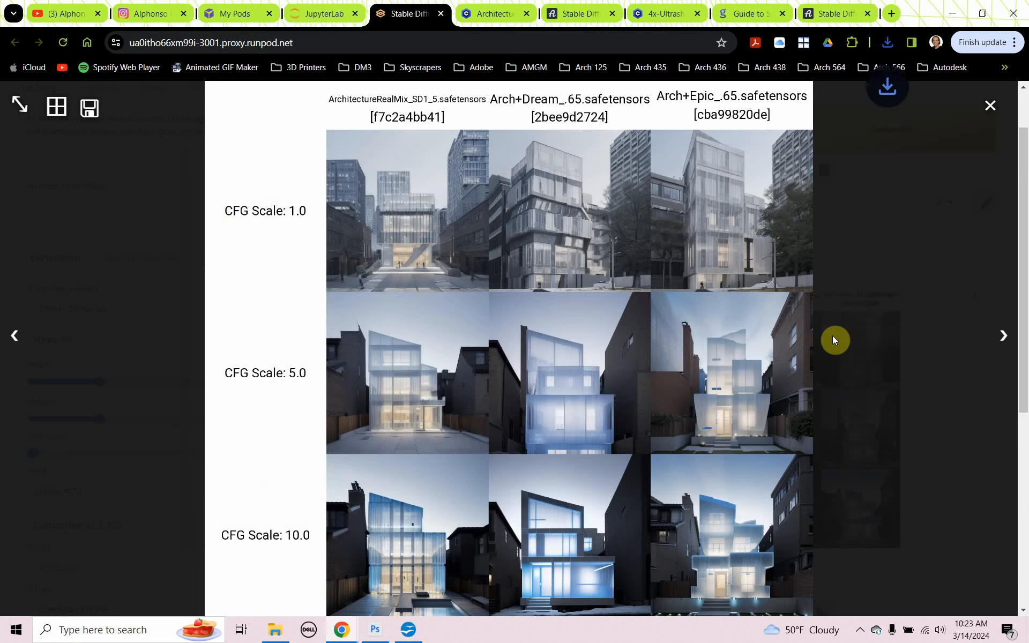
left_click(987, 110)
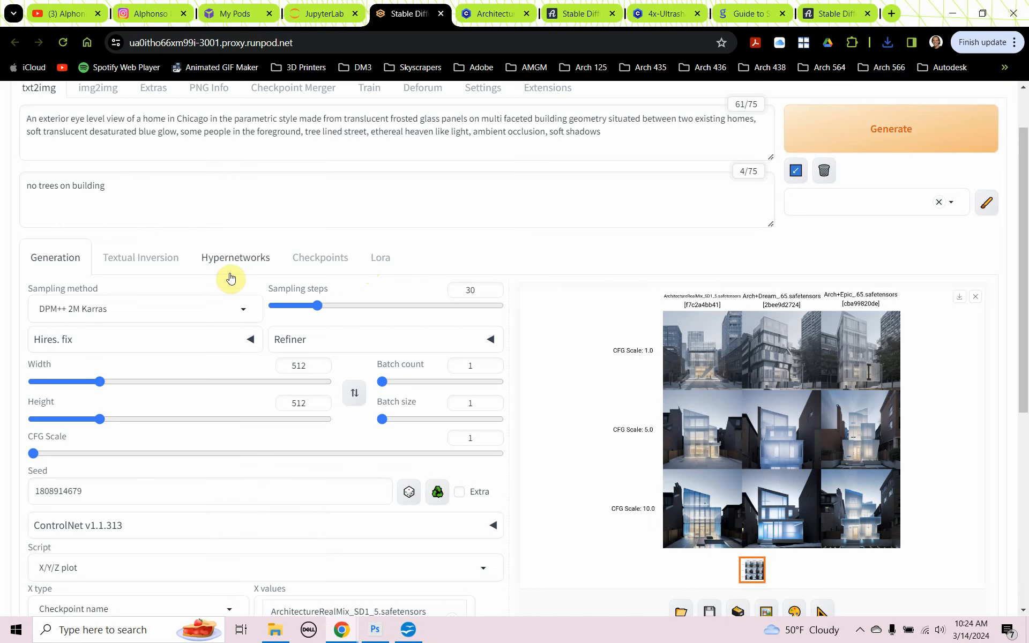
- Go to the Extras upscaling settings and review the models available for Upscaler 1
scroll(228, 259, "up", 1)
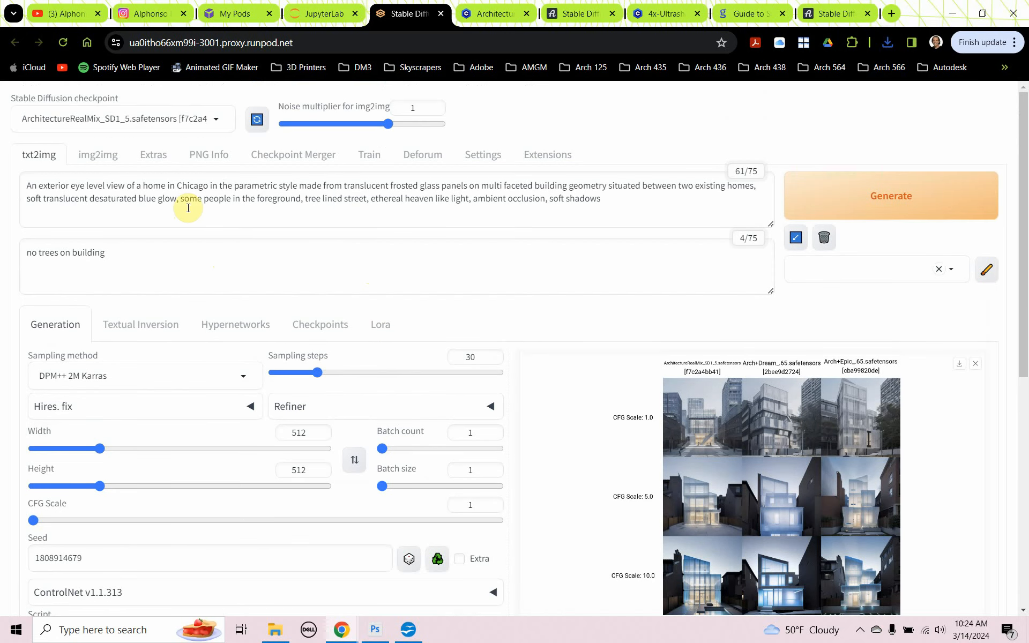
left_click(155, 156)
scroll(240, 308, "down", 2)
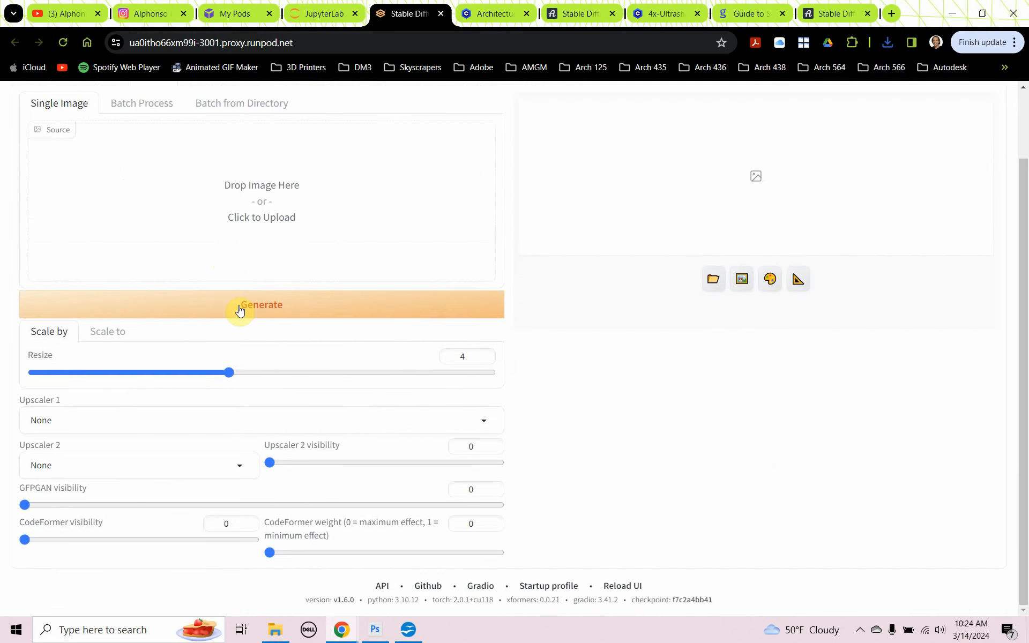
left_click(126, 421)
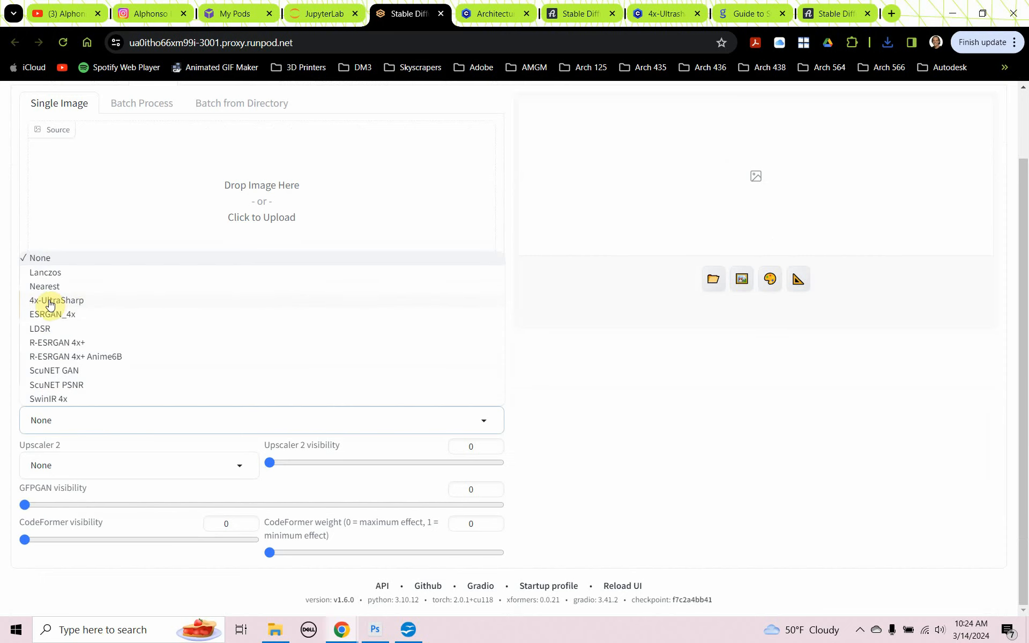
- View the 4x-Ultrasharp download page on Civitai and open the stable-diffusion-webui/models/ESRGAN folder in JupyterLab
left_click(651, 20)
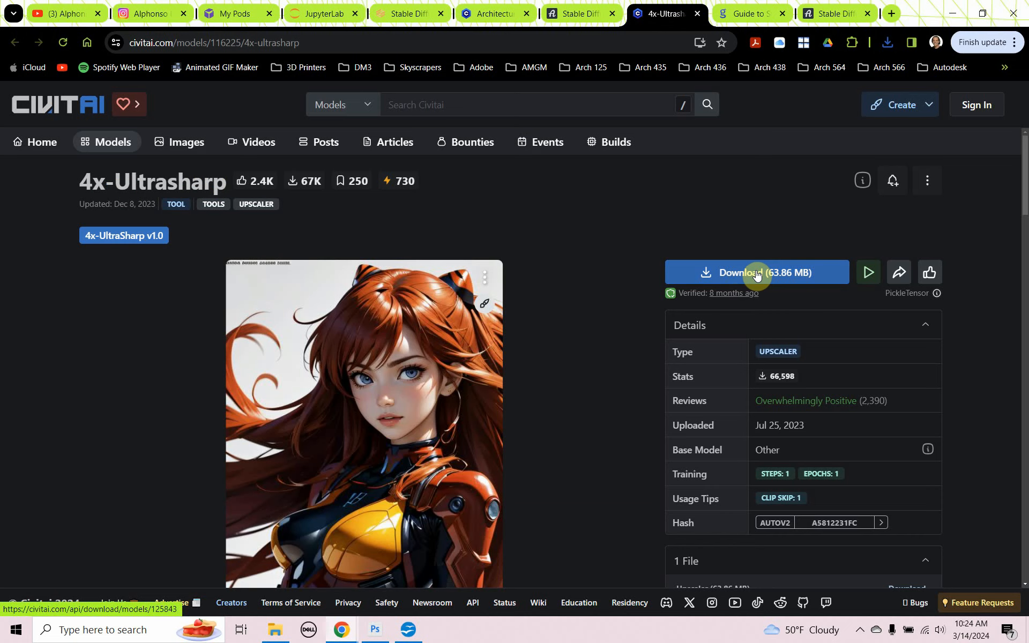
left_click(324, 14)
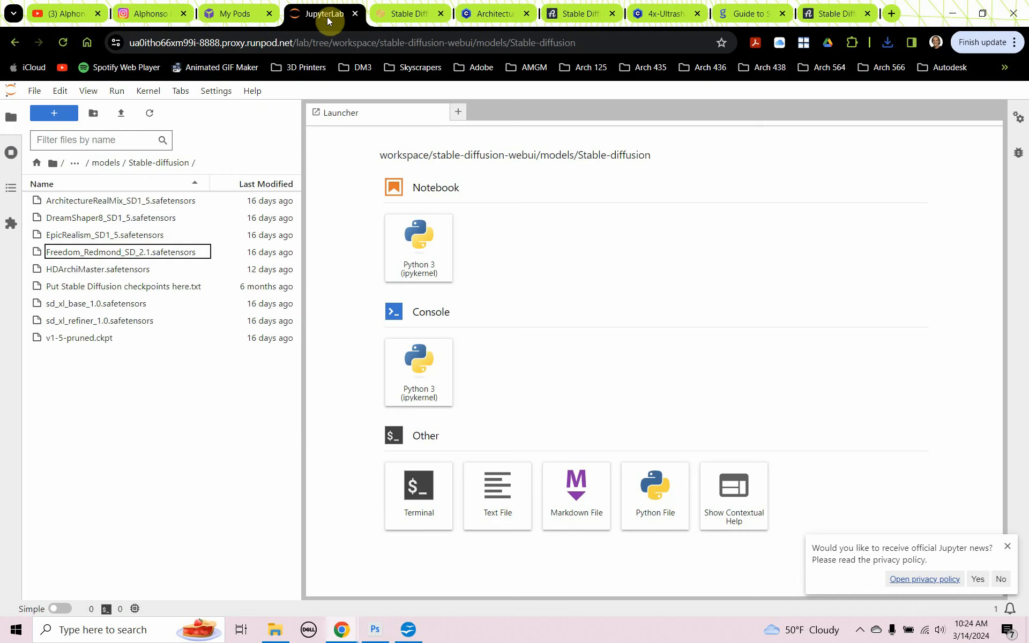
left_click(105, 163)
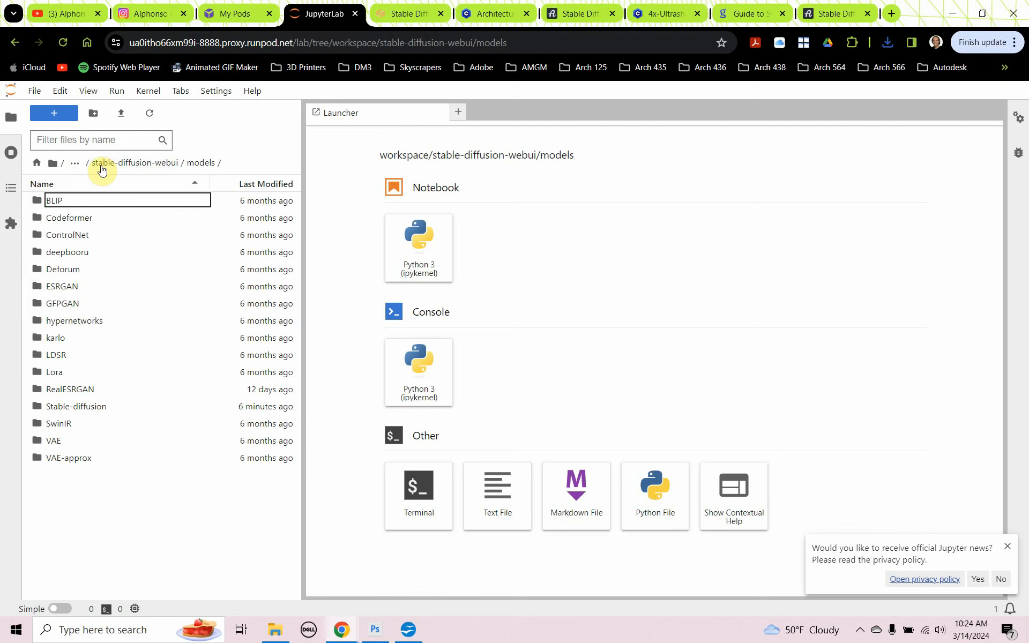
left_click(75, 164)
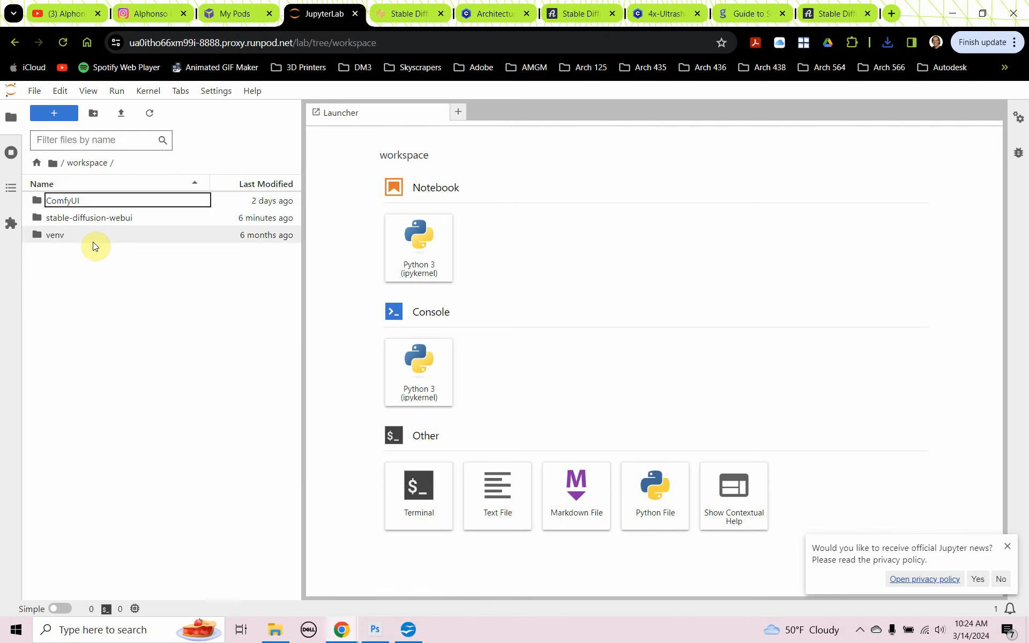
left_click(88, 218)
double_click(88, 217)
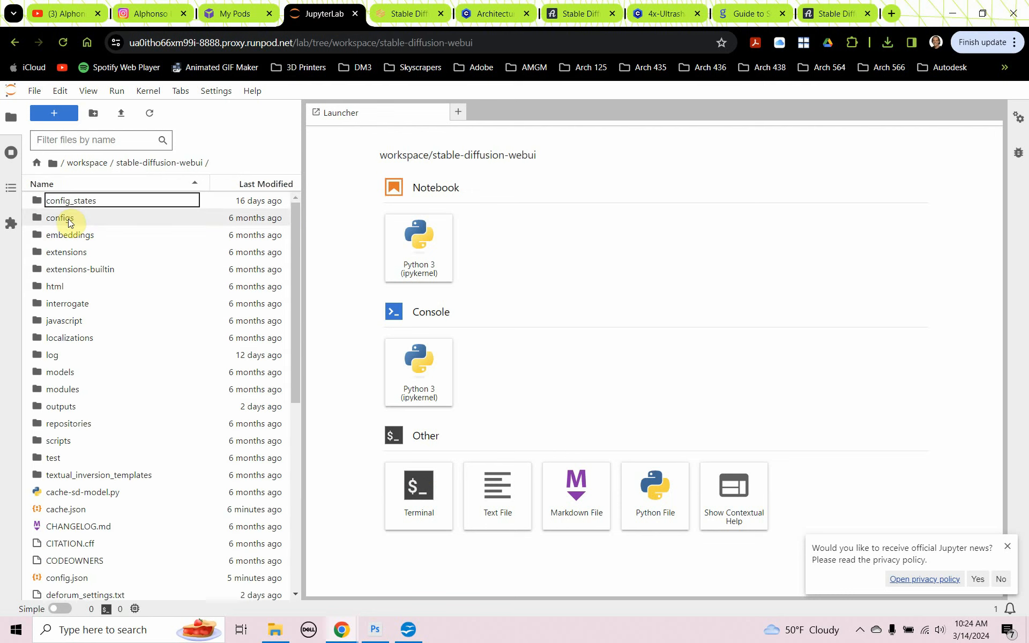
double_click(41, 366)
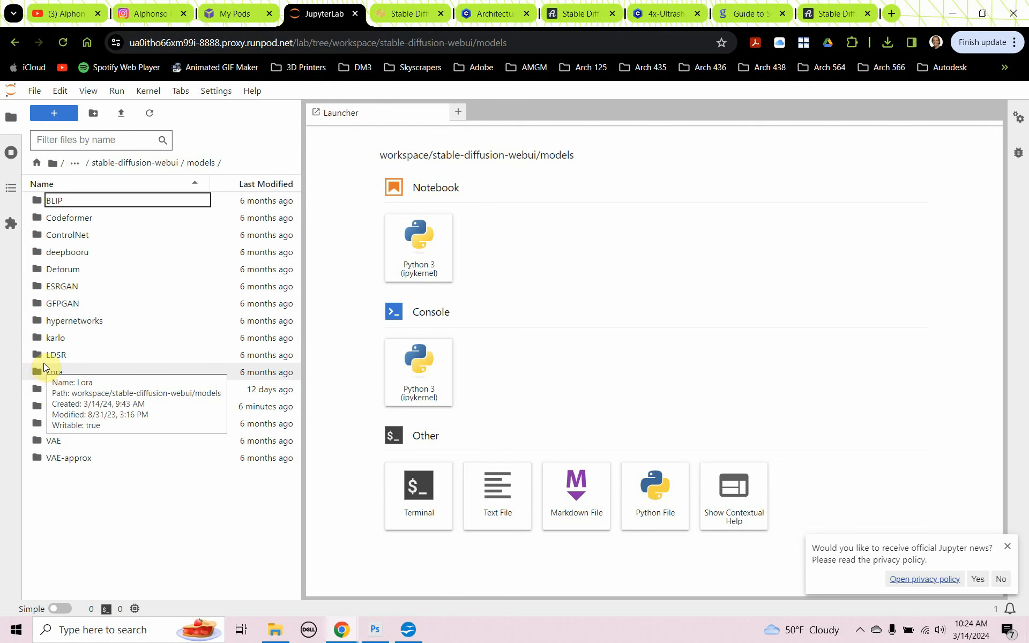
double_click(36, 286)
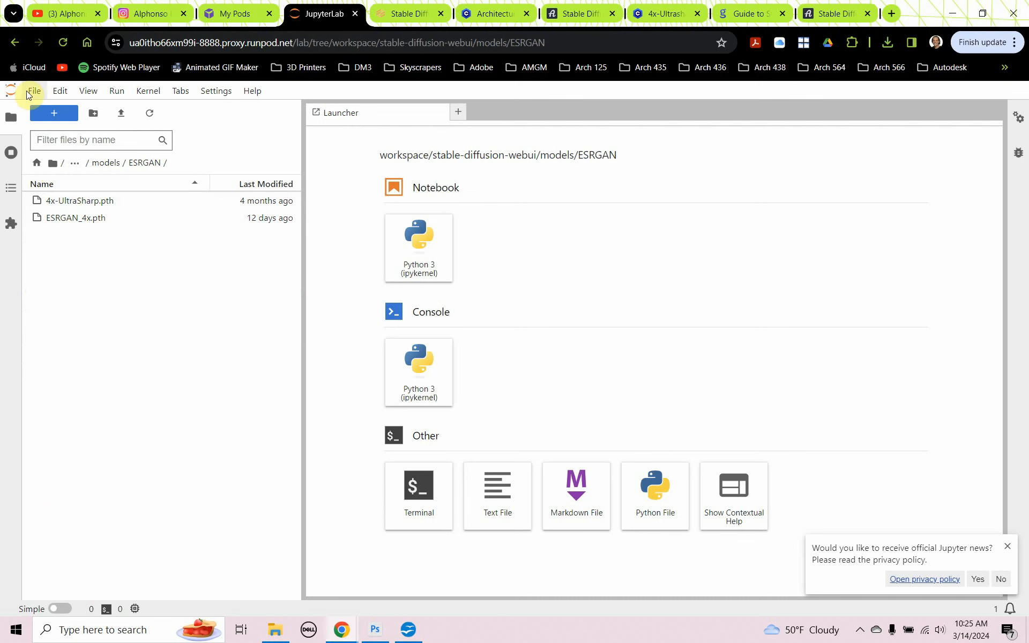
- Go back up to the models folder in JupyterLab and reopen its ESRGAN folder
left_click(15, 43)
left_click(105, 163)
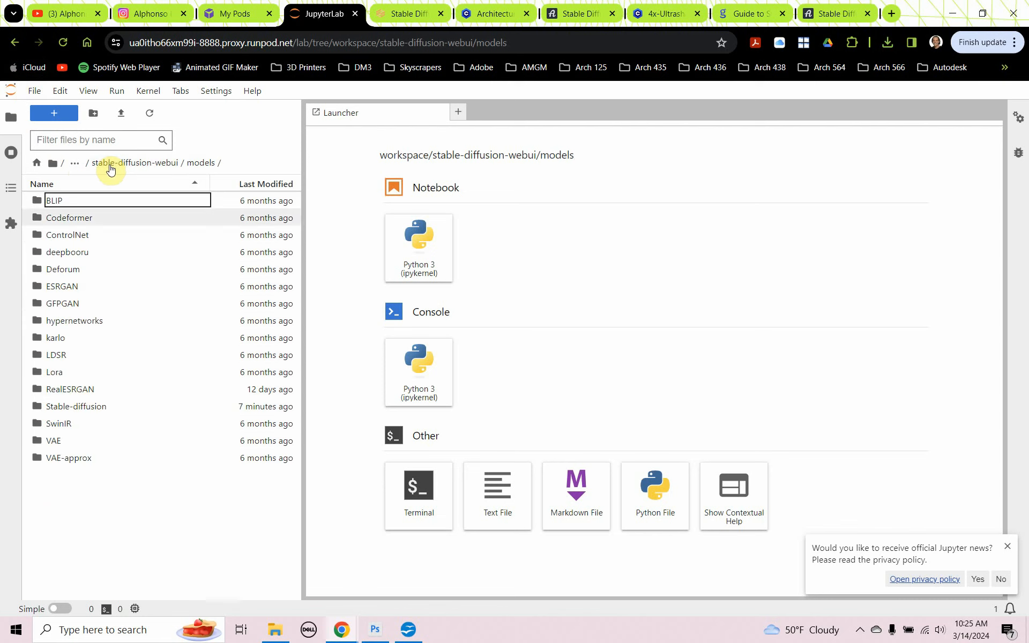
double_click(59, 287)
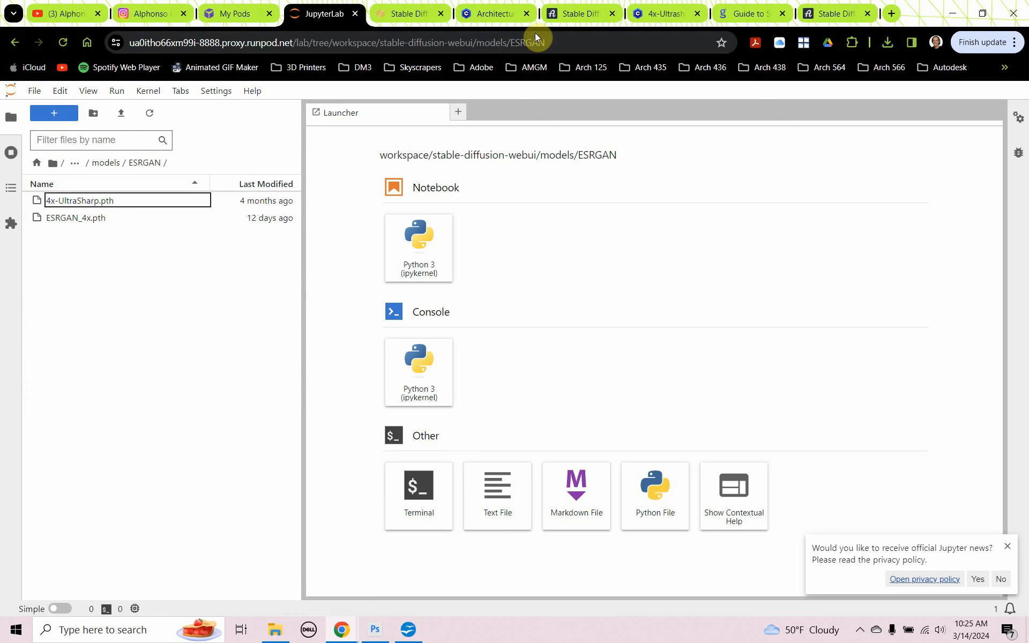
- Return to the 4x-Ultrasharp page on Civitai and close the two browser pages that follow it
left_click(667, 16)
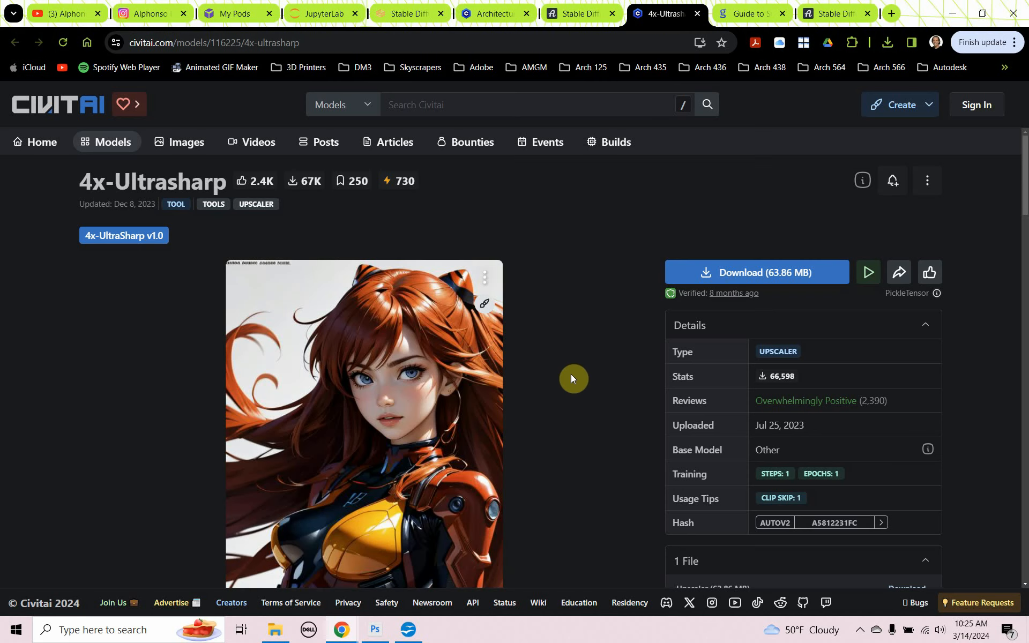
middle_click(742, 14)
middle_click(742, 13)
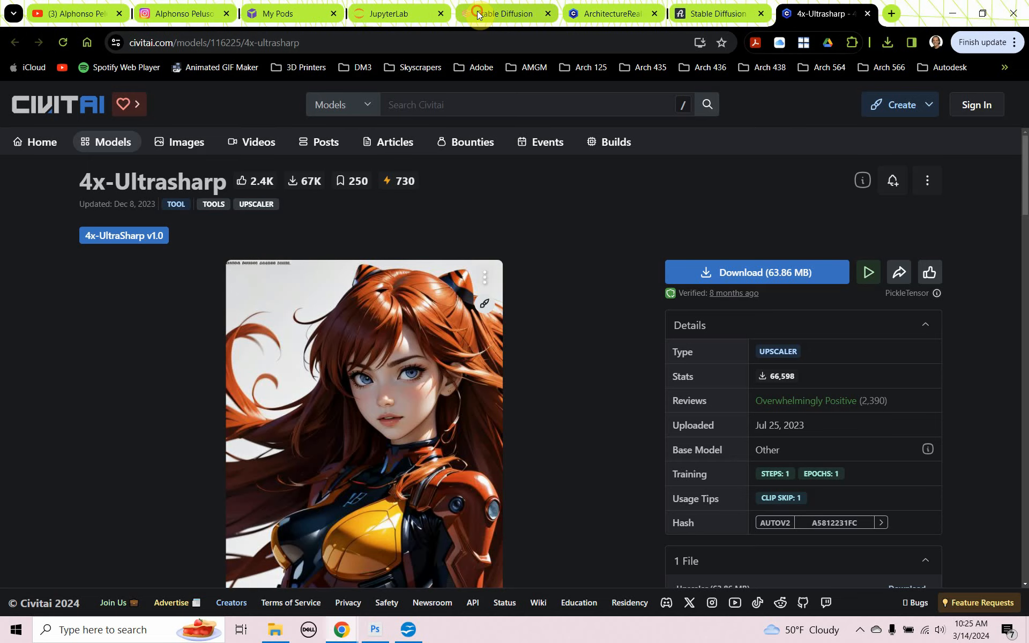
- Switch to Stable Diffusion and upscale Glass_Home_512.png by 4 with 4x-UltraSharp as Upscaler 1
left_click(480, 13)
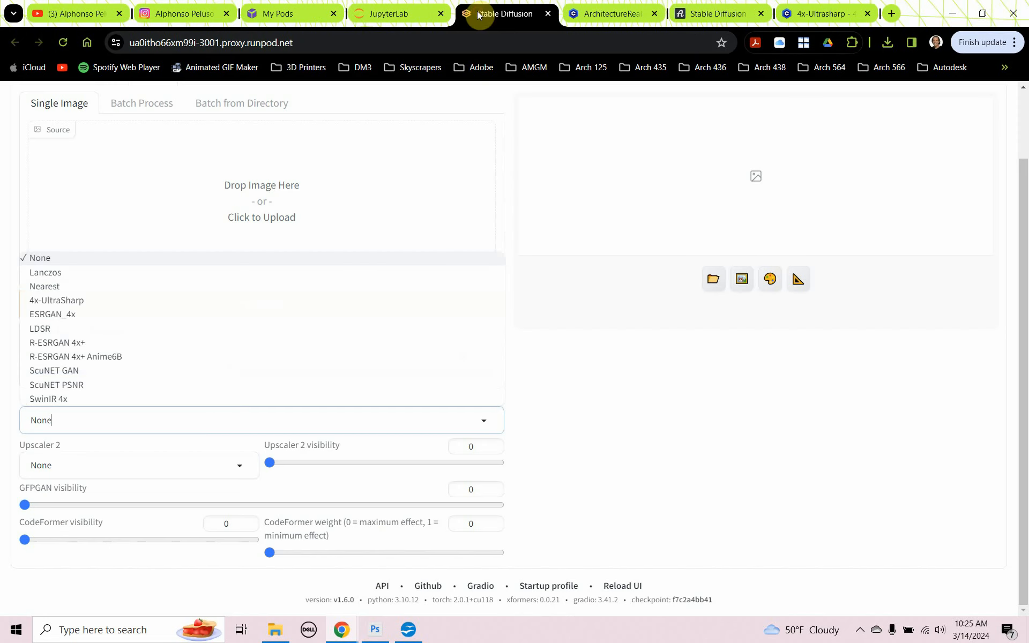
left_click(80, 303)
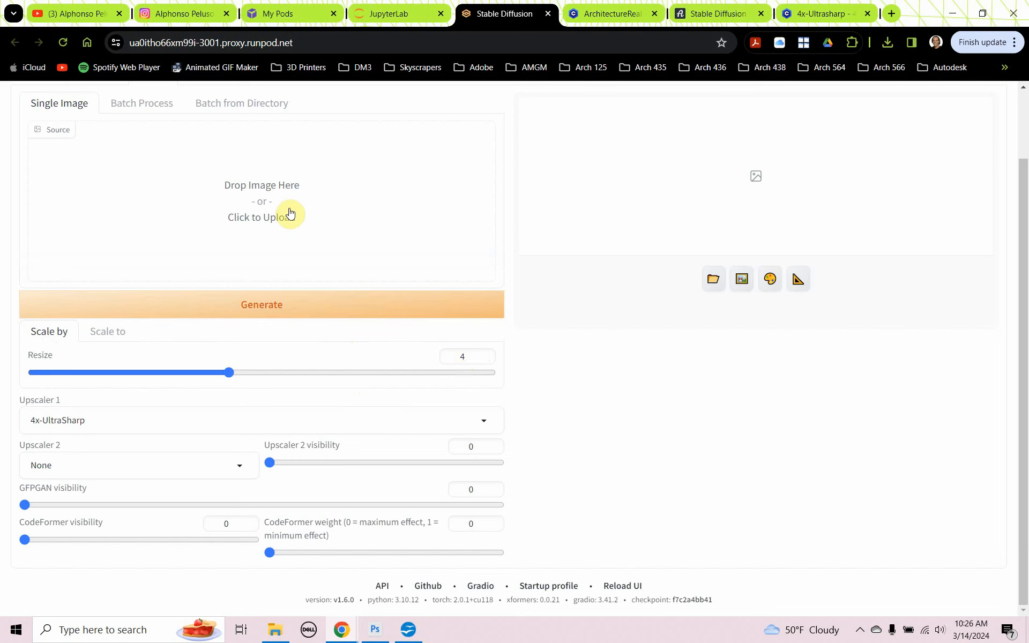
left_click(285, 190)
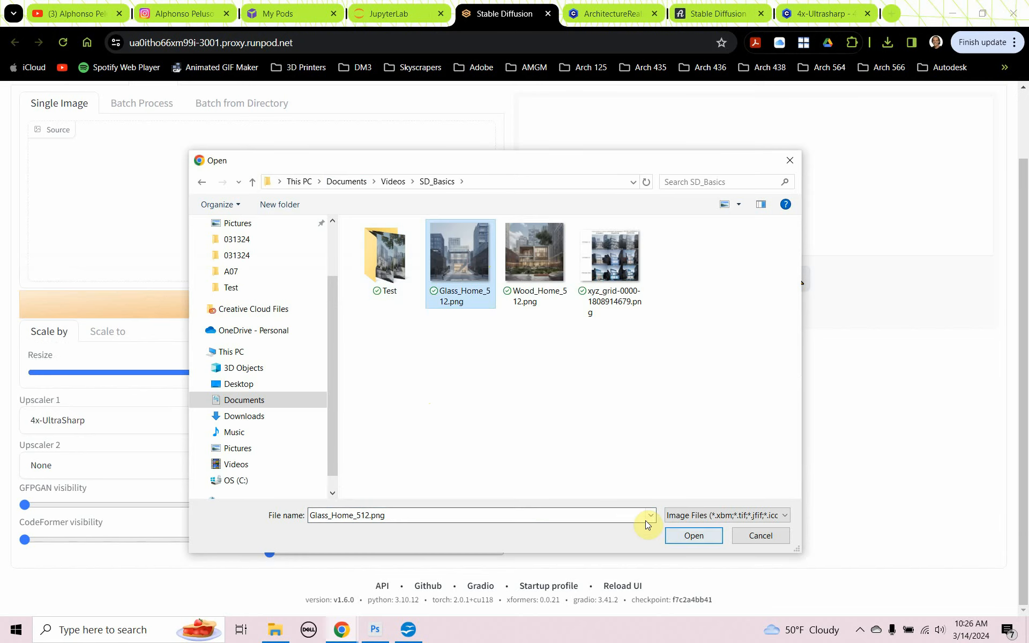
left_click(692, 535)
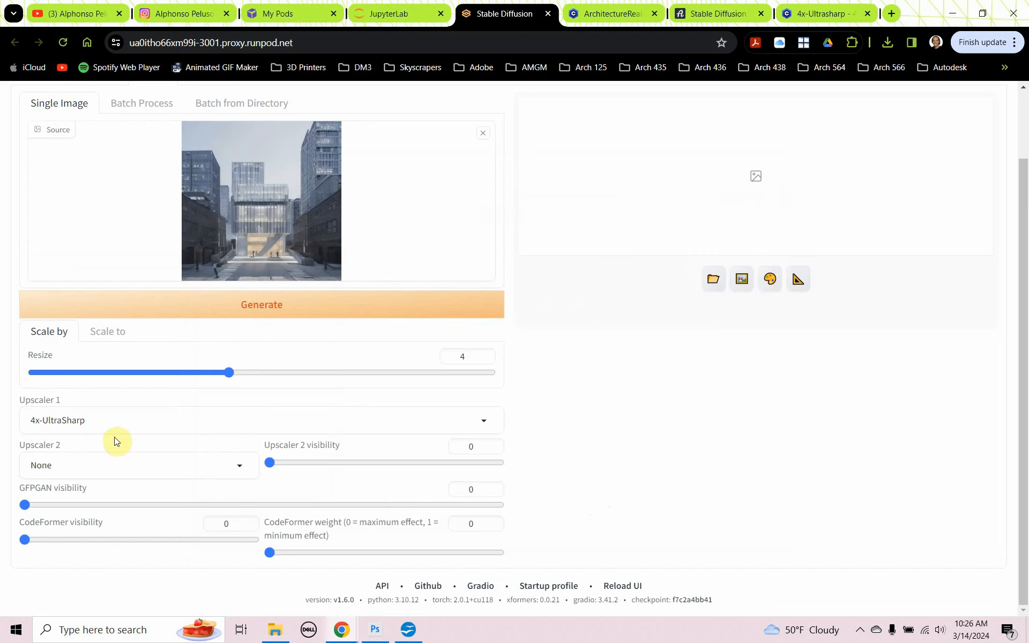
left_click(249, 314)
scroll(581, 397, "up", 2)
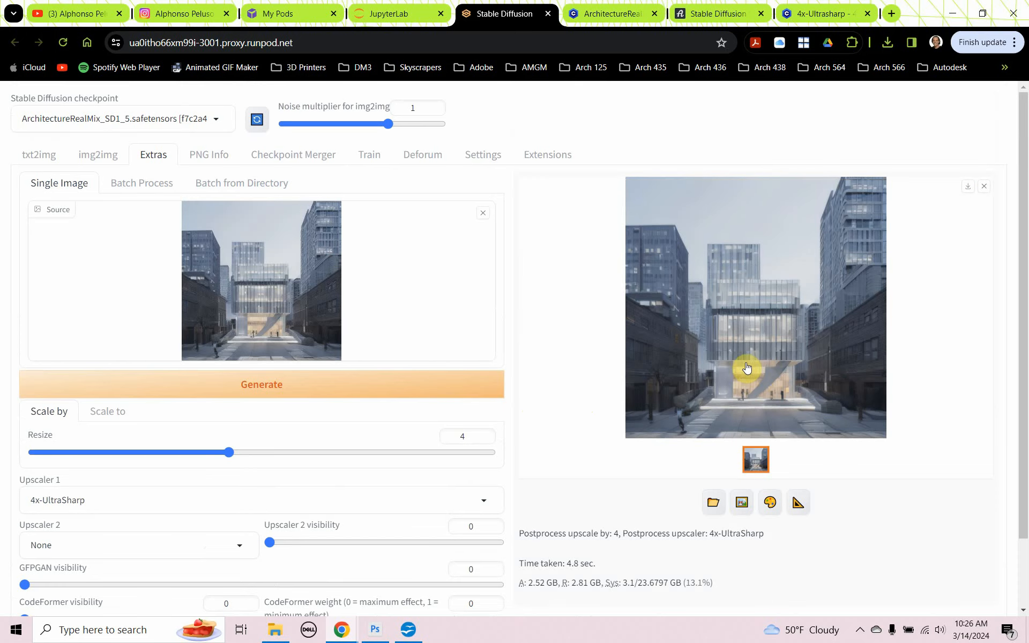
- Enlarge the upscaled image, save it as Glass_Home_2K in the SD_Basics folder, and close the preview
left_click(751, 337)
right_click(539, 305)
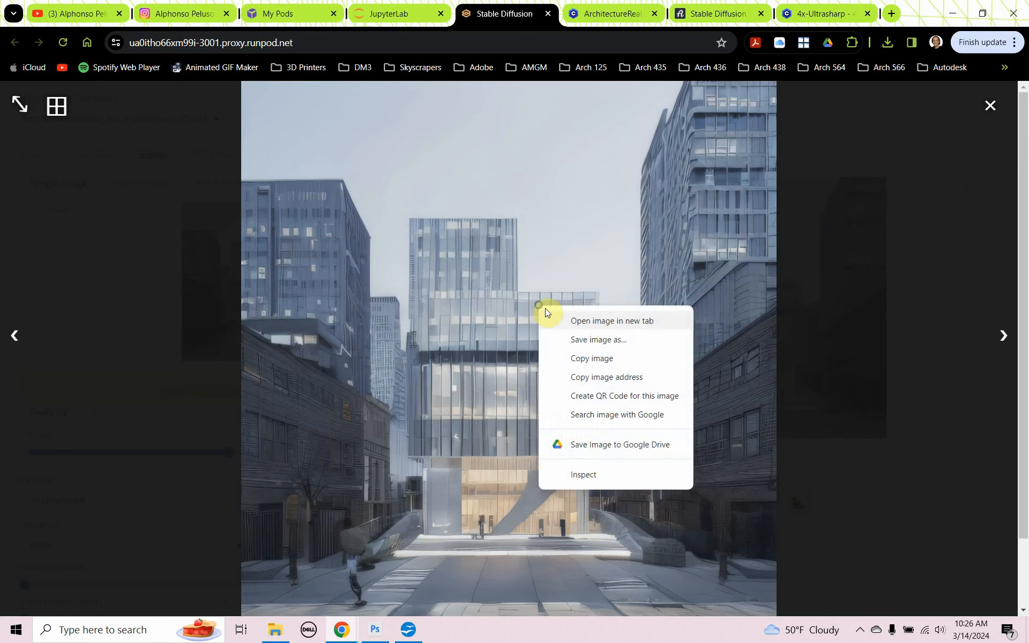
left_click(577, 333)
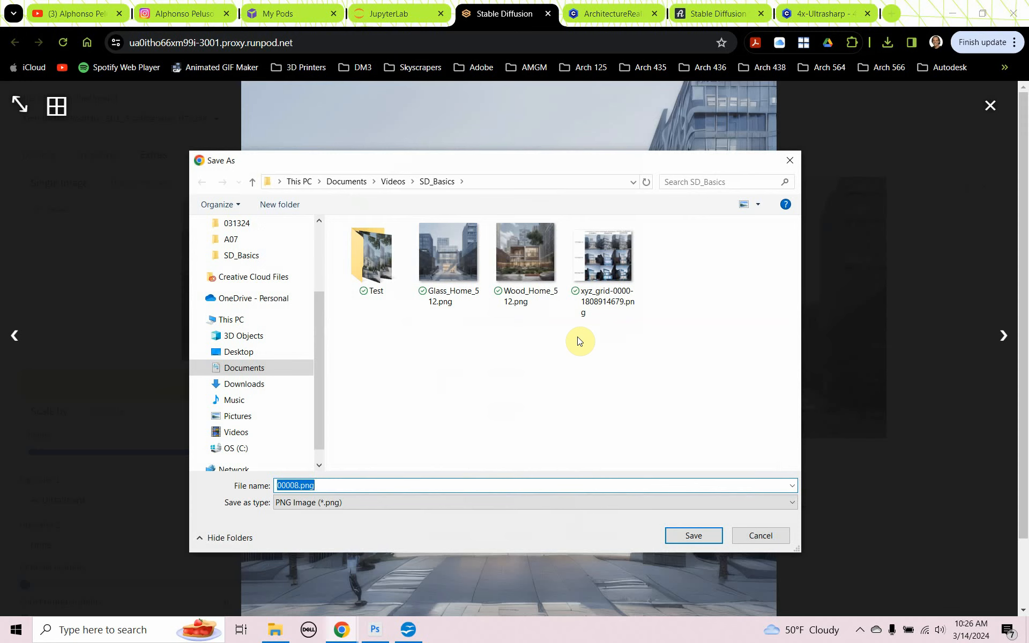
left_click(454, 266)
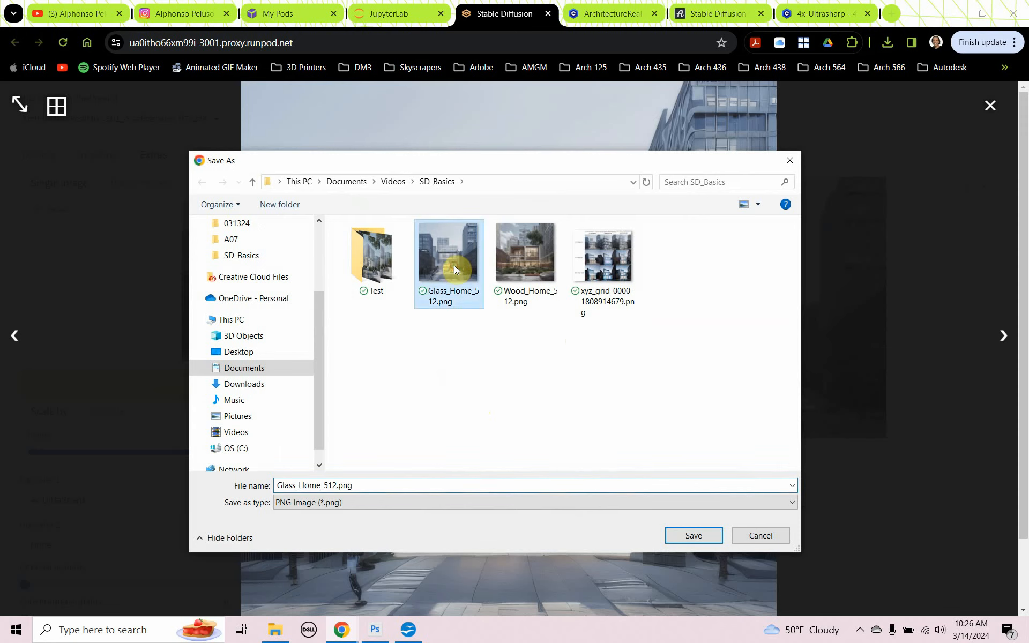
double_click(360, 481)
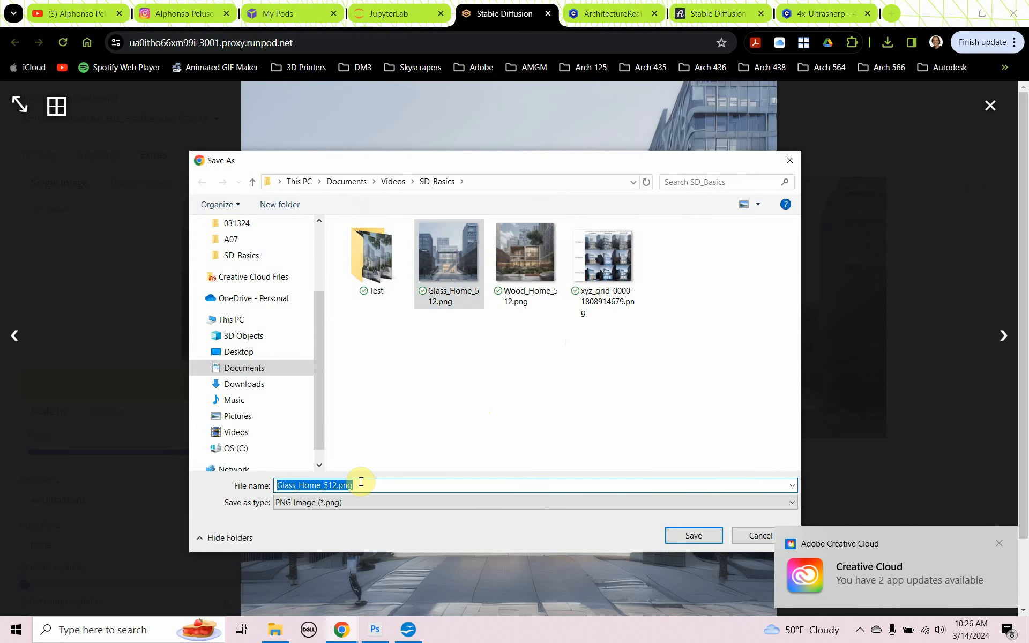
left_click(361, 482)
key("BackSpace")
key("BackSpace")
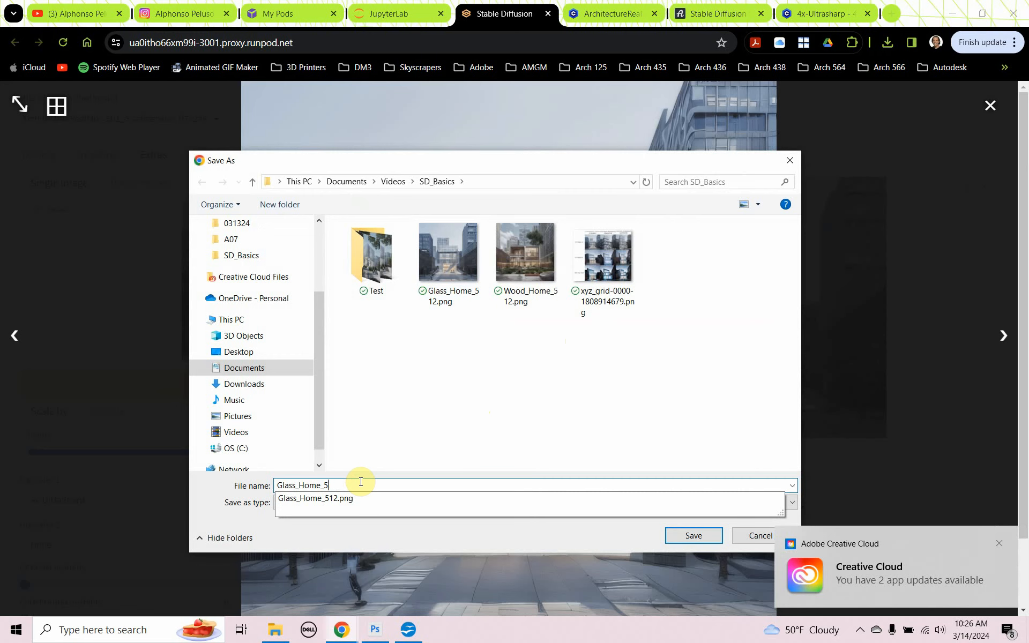
type("2K")
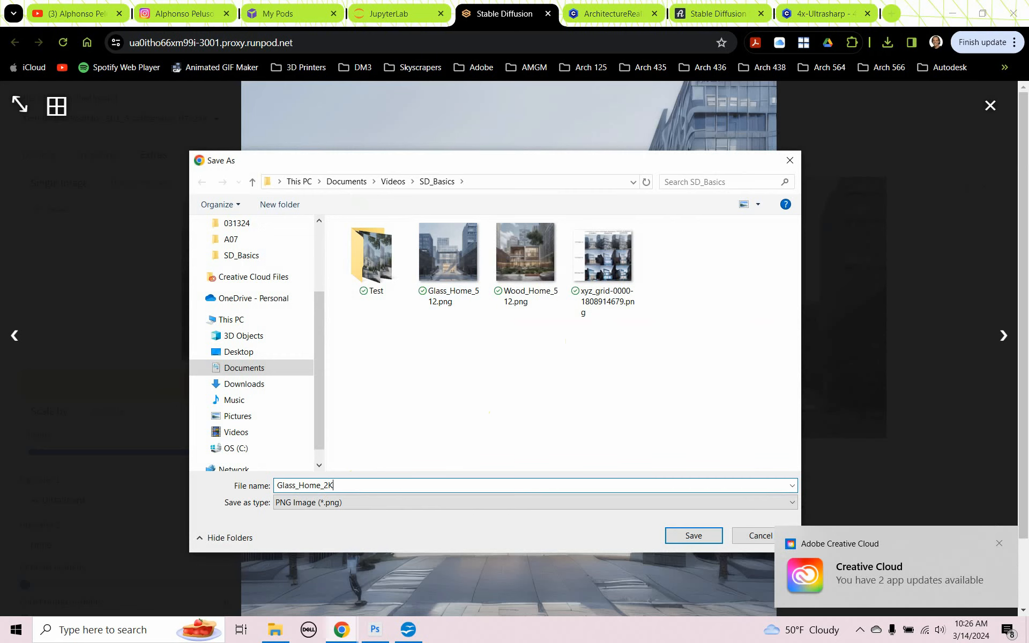
left_click(692, 536)
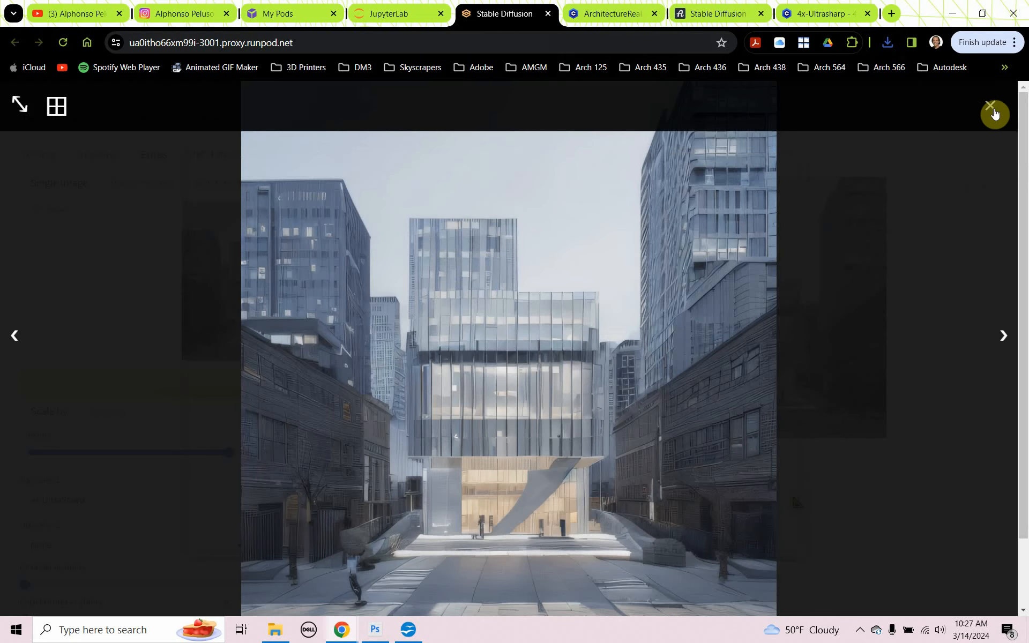
left_click(990, 107)
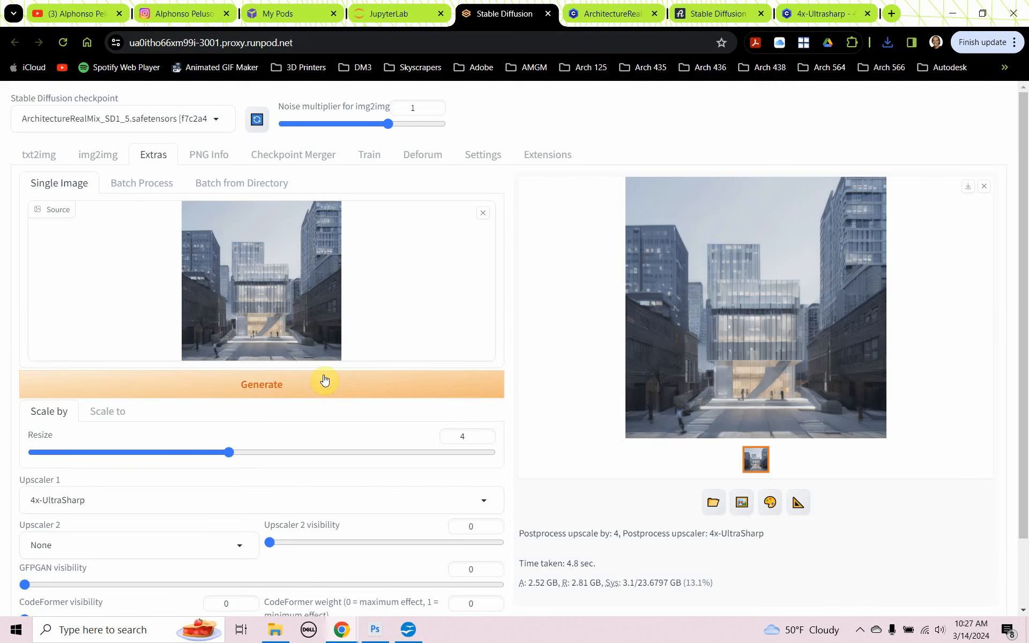
- Replace the source image with Glass_Home_2K.png and upscale it by 4 with 4x-UltraSharp
left_click(484, 214)
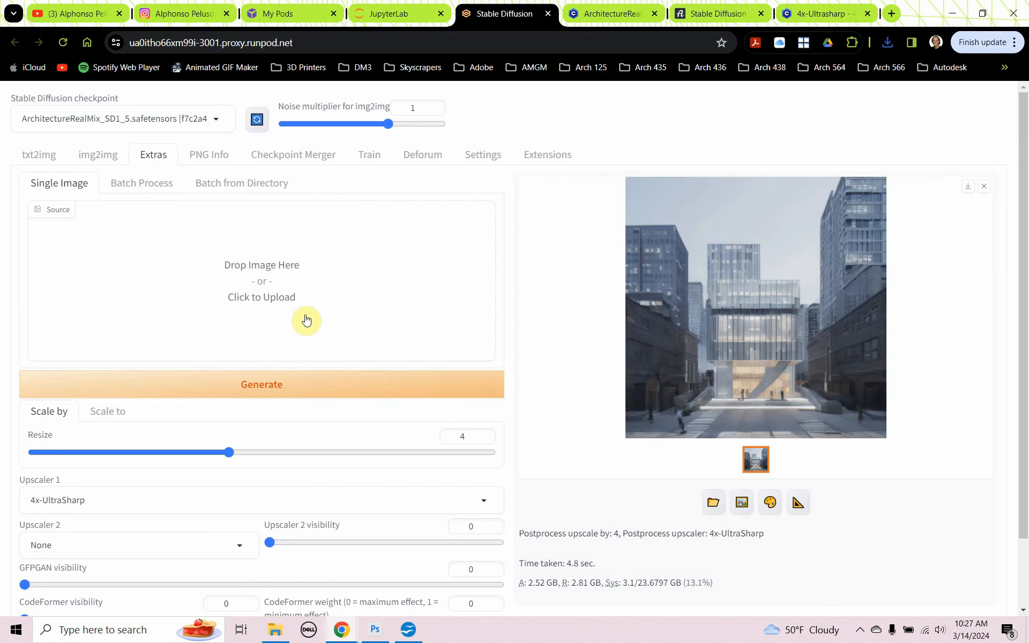
left_click(269, 299)
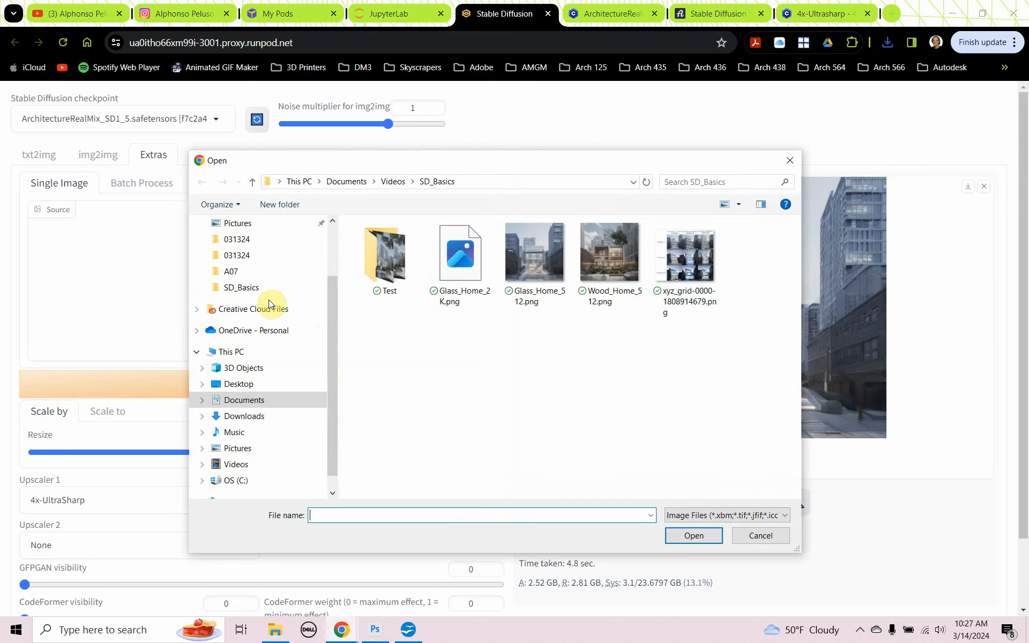
left_click(460, 257)
left_click(677, 539)
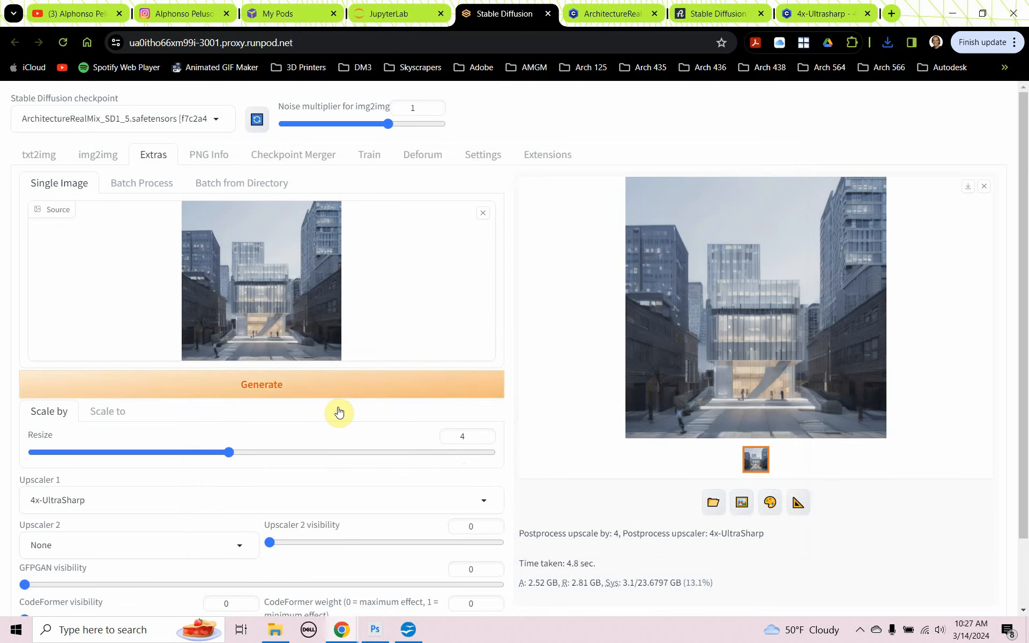
left_click(323, 394)
- Enlarge the new upscaled result, save it as Glass_Home_8K.png in the SD_Basics folder, and close the preview
left_click(793, 302)
left_click(778, 303)
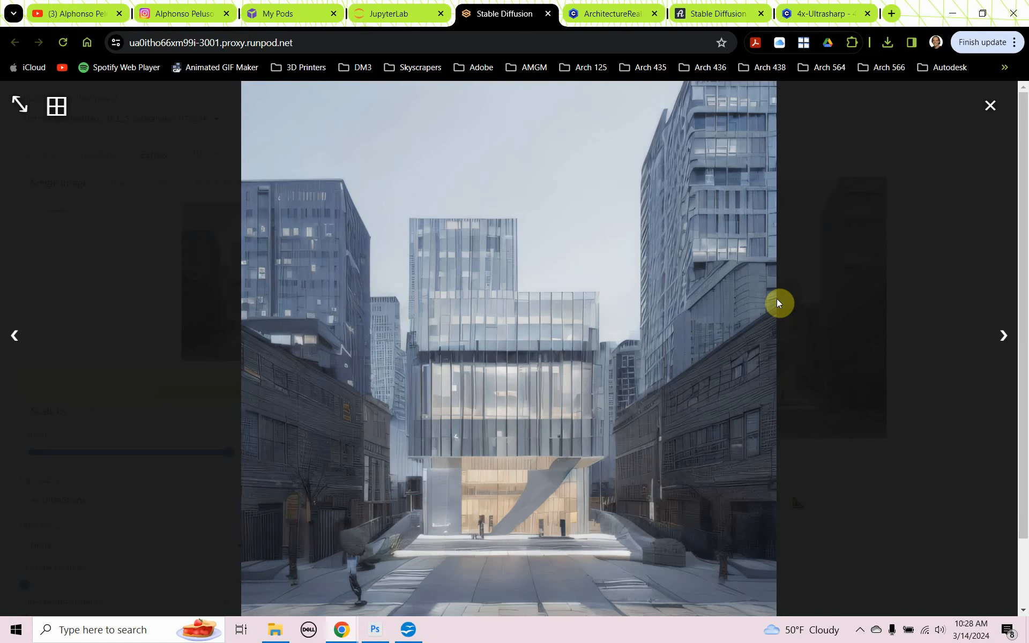
right_click(557, 262)
left_click(591, 292)
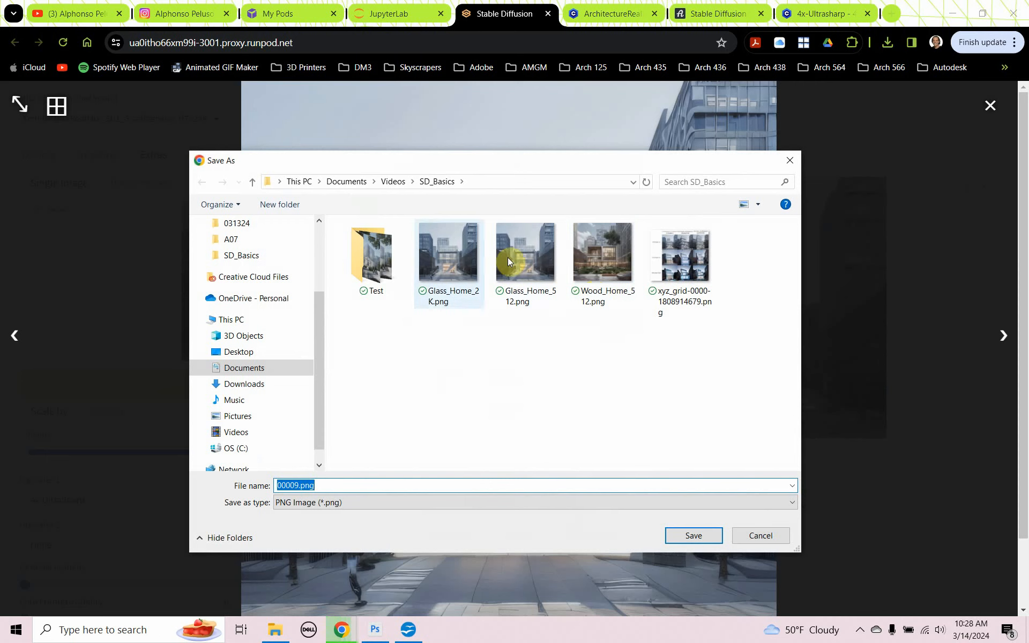
left_click(448, 252)
double_click(328, 485)
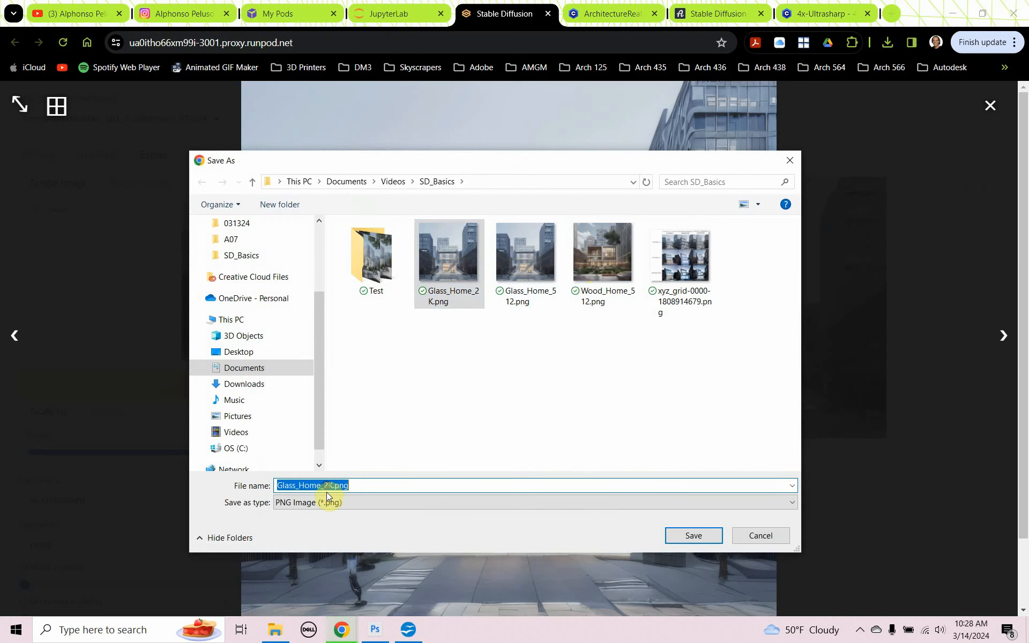
left_click(327, 488)
key("Left")
key("Left")
key("Left")
key("Left")
key("Left")
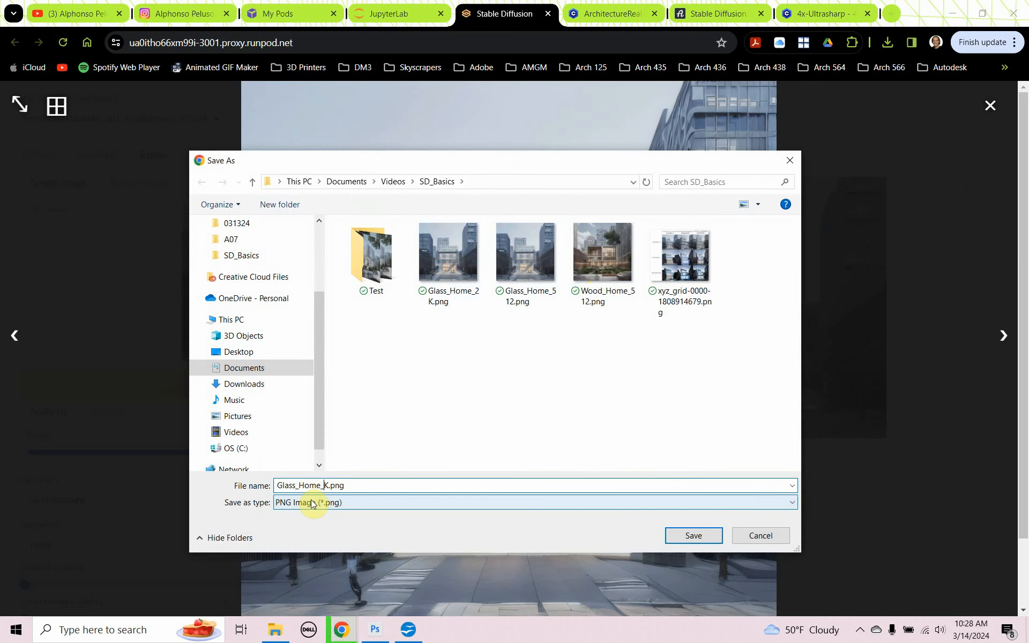
key("BackSpace")
type("8")
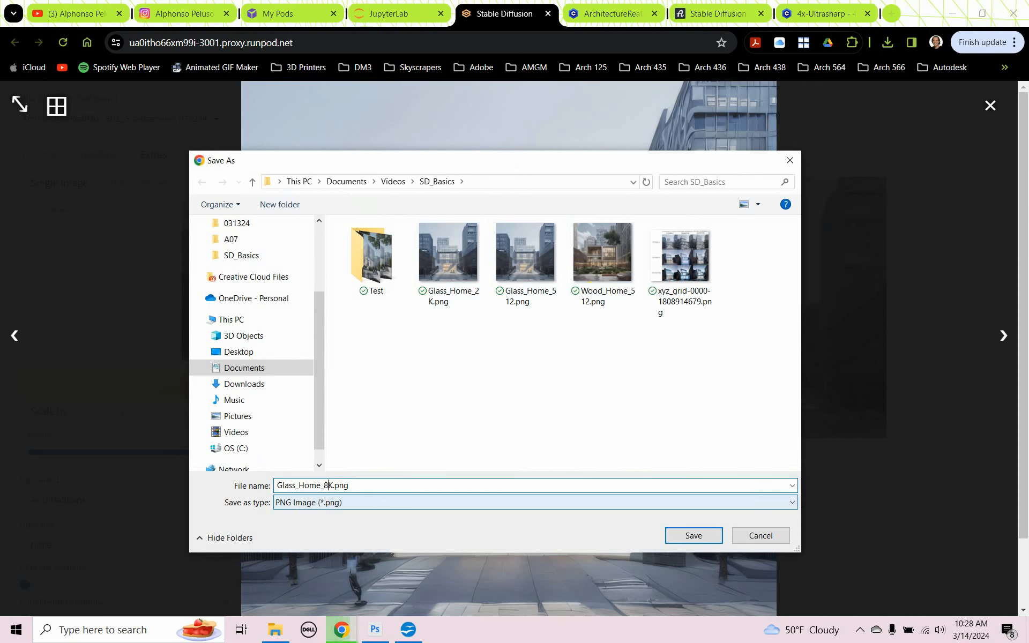
left_click(680, 534)
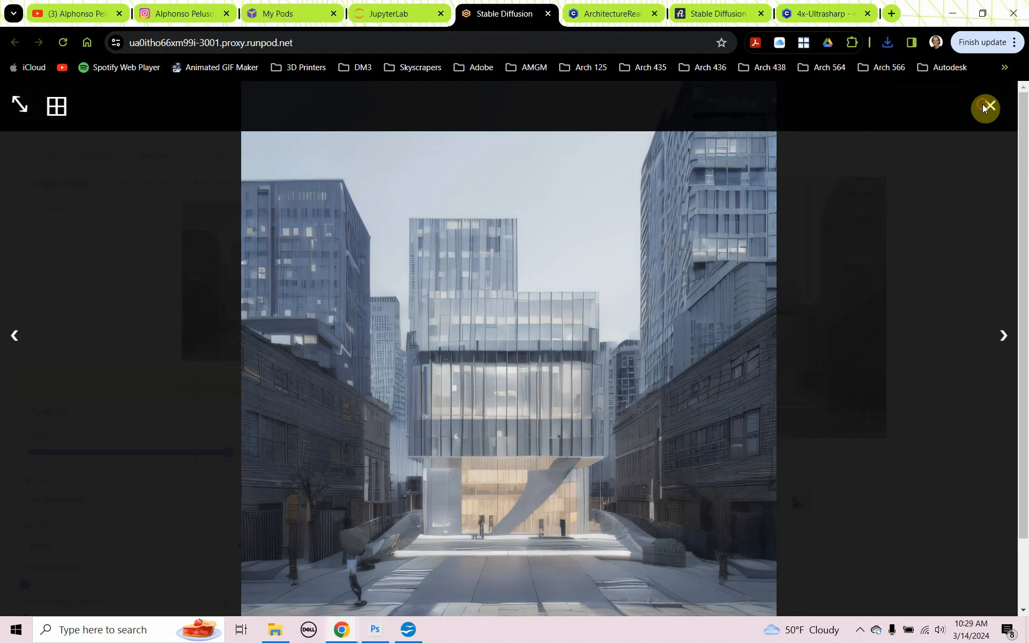
left_click(987, 105)
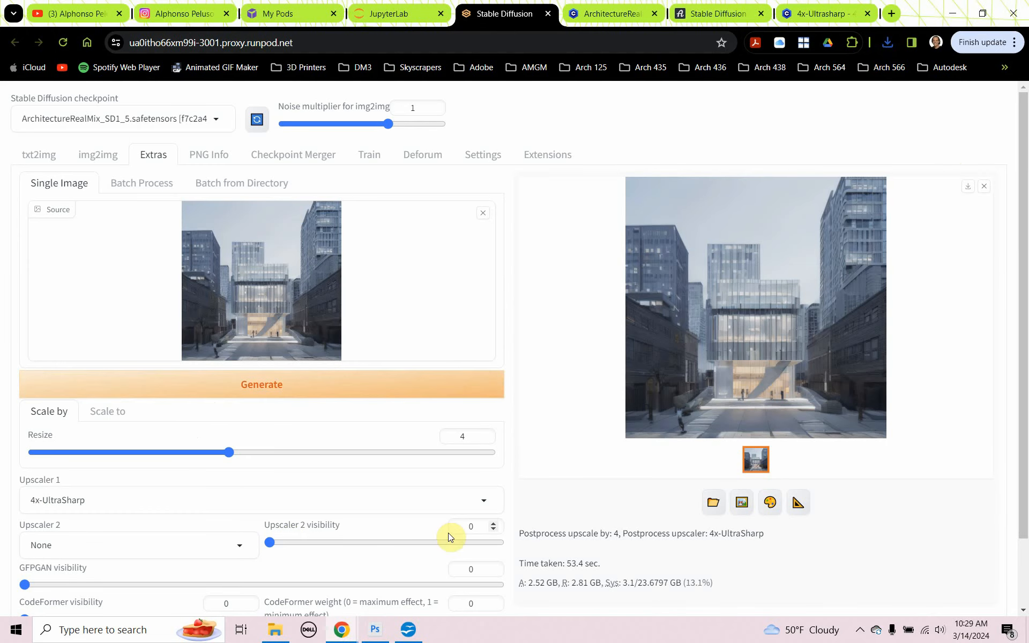
- Set Upscaler 1 to R-ESRGAN 4x+ and upscale the same source image by 4 again
left_click(482, 505)
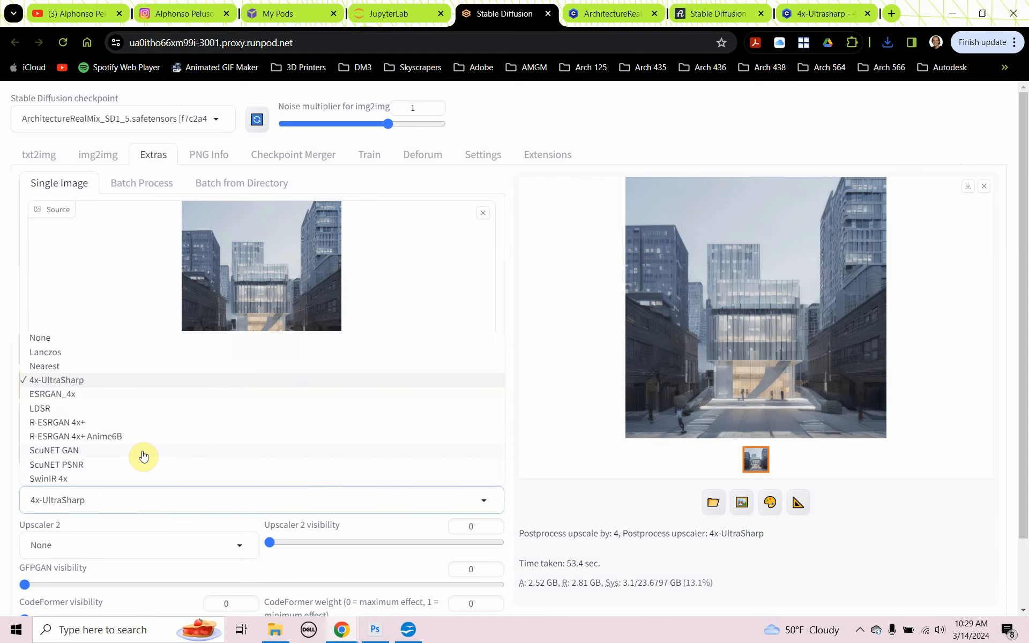
left_click(55, 423)
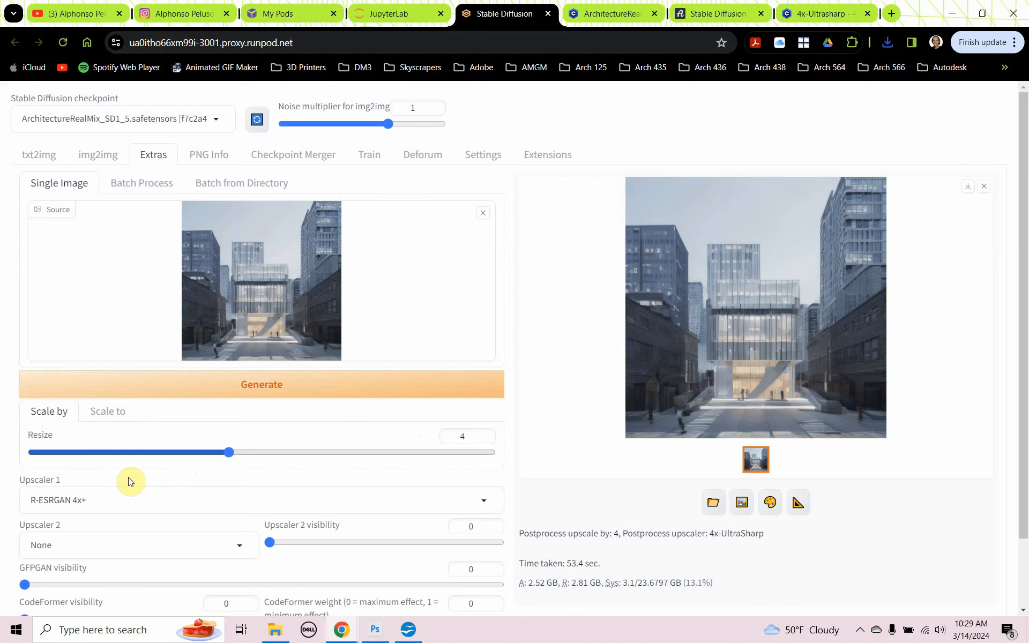
left_click(352, 401)
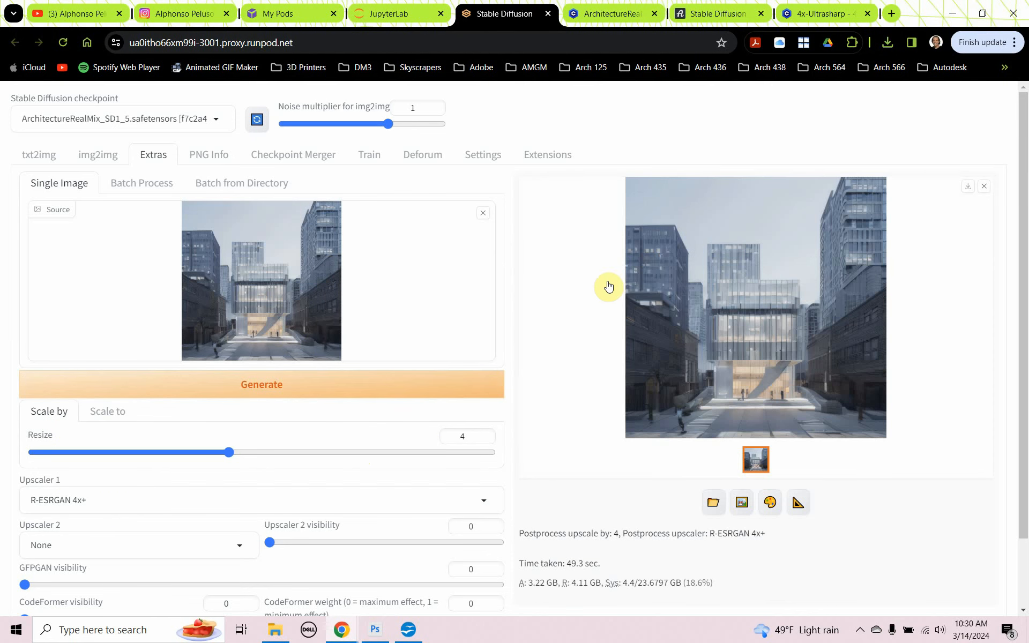
- Enlarge the R-ESRGAN result, save it as Glass_Home_8K_ESRGAN.png in the SD_Basics folder, and close the preview
left_click(735, 296)
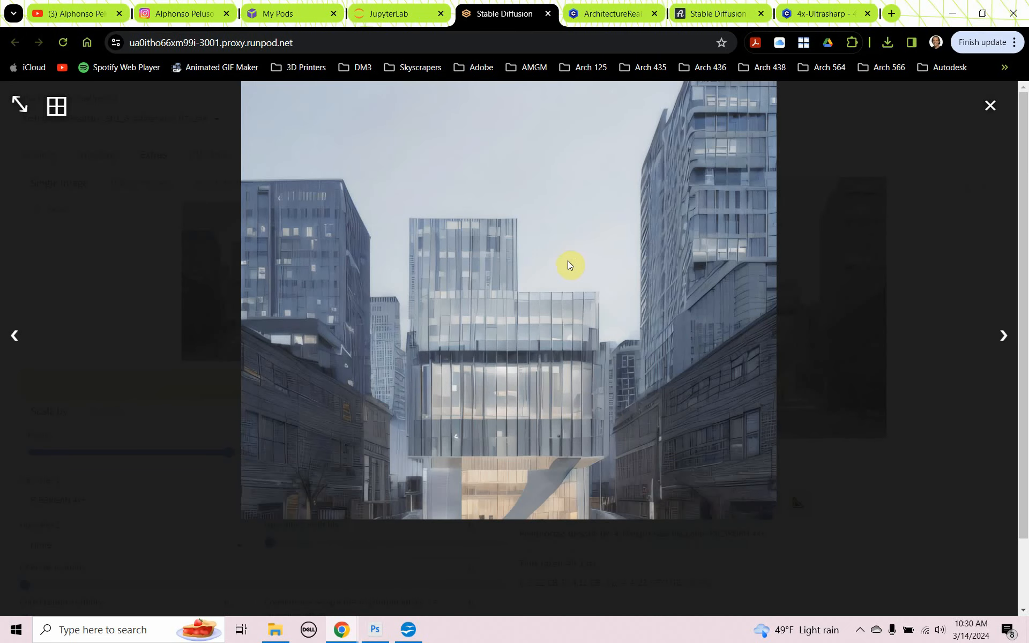
right_click(522, 266)
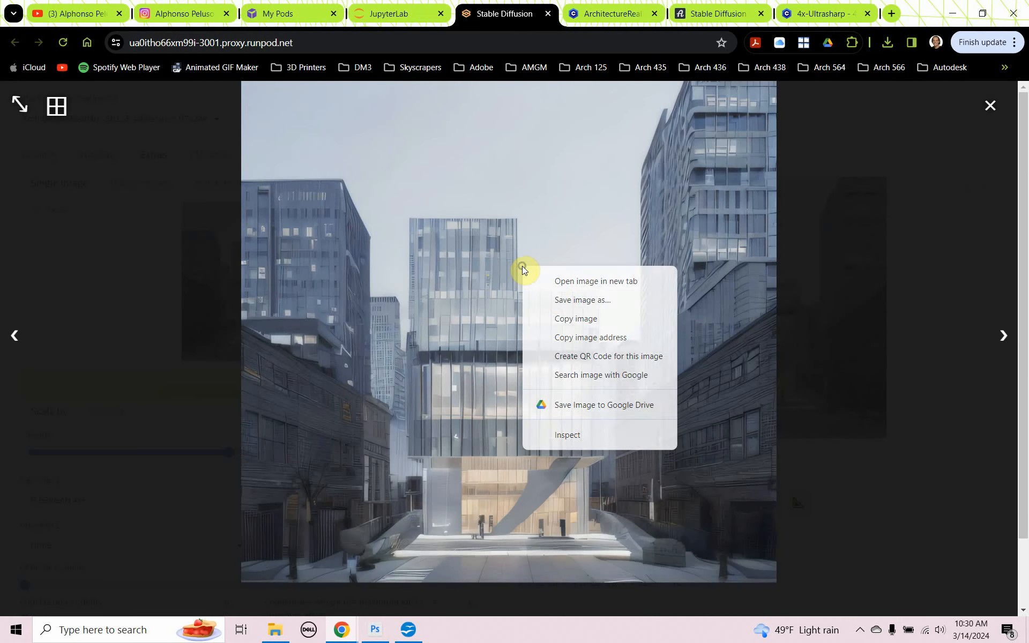
left_click(558, 296)
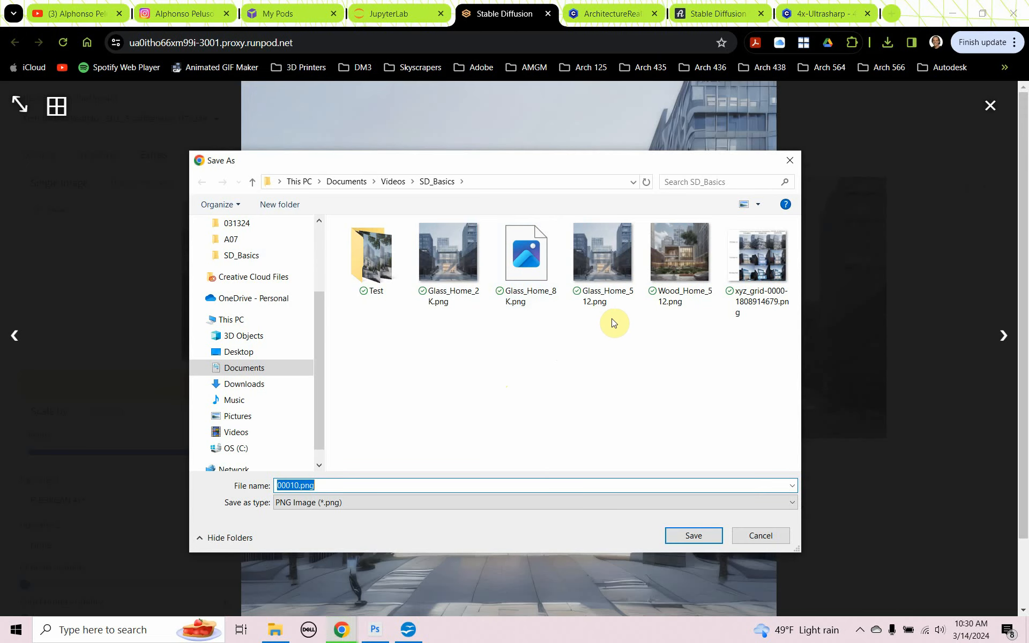
left_click(534, 272)
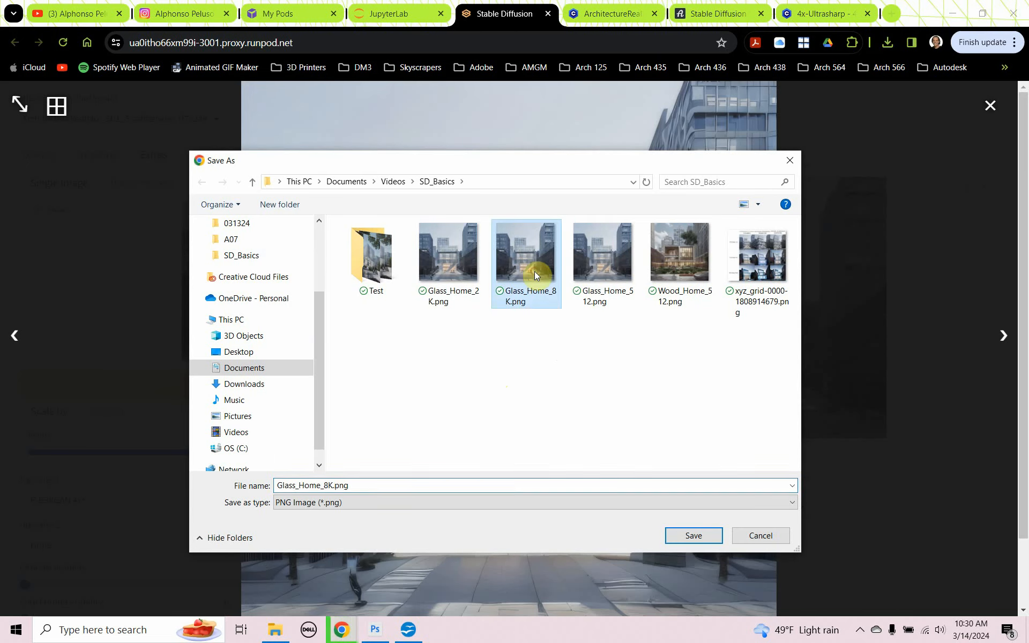
left_click(332, 486)
double_click(331, 485)
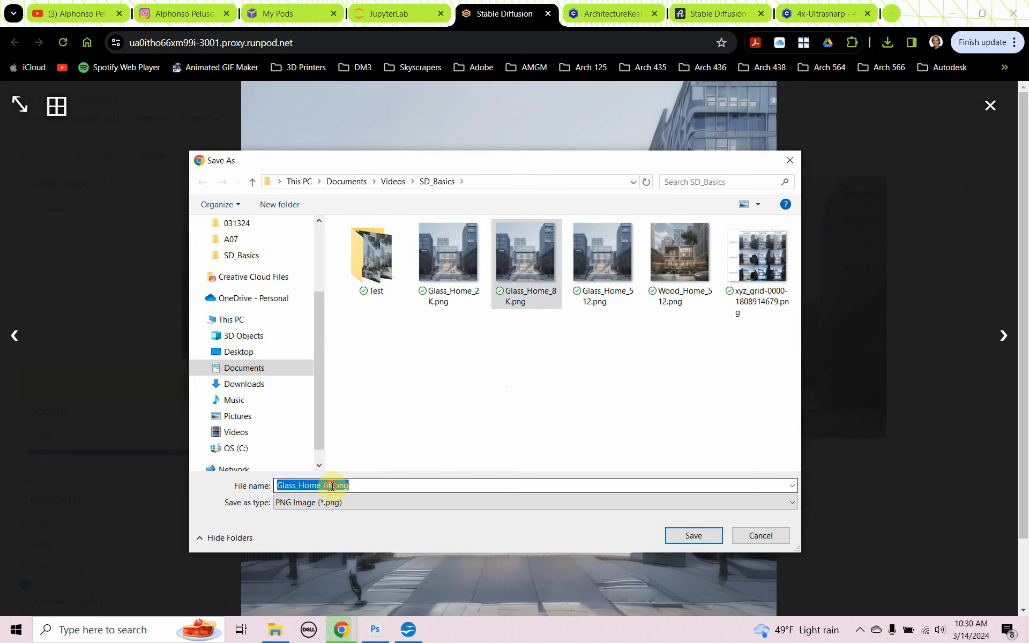
left_click(332, 485)
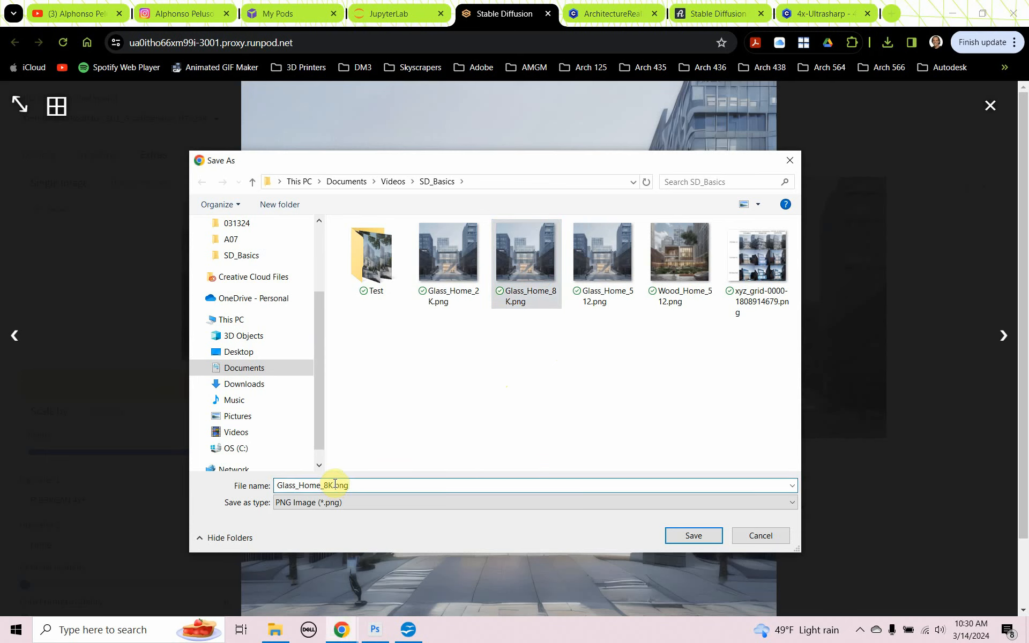
type("_ESRGAN")
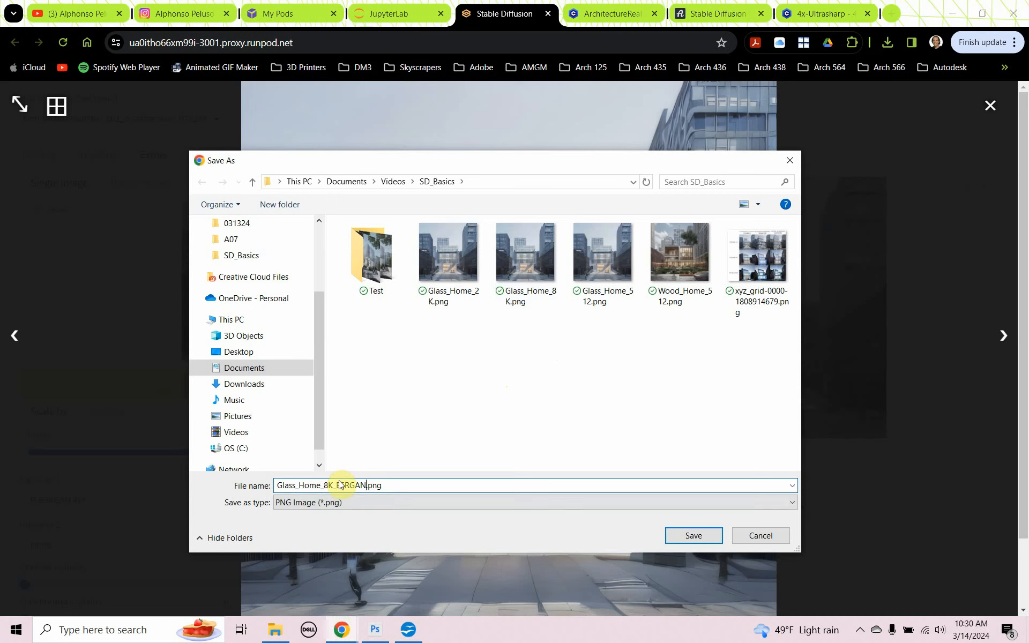
left_click(680, 536)
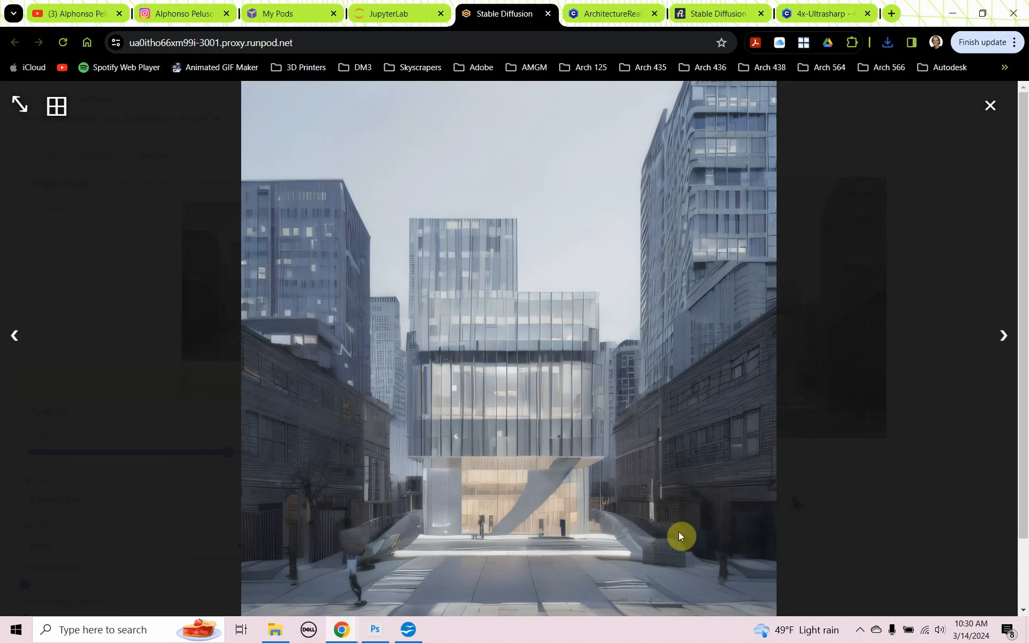
left_click(989, 105)
- Switch to Photoshop, open Glass_Home_512.png from the SD_Basics folder fitted to the window, and move the contextual task bar below the building
left_click(375, 629)
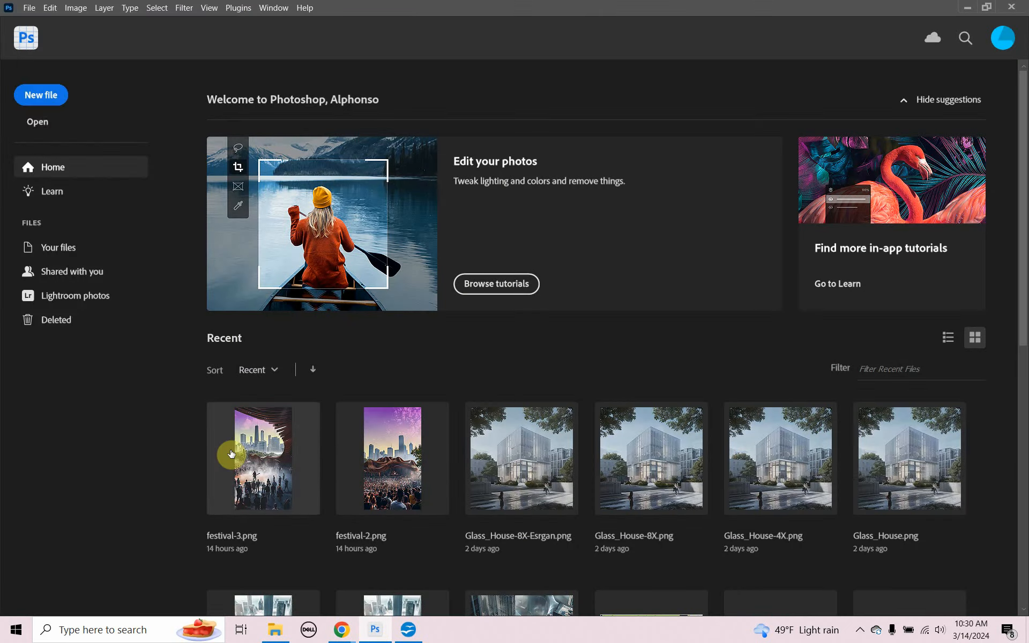
left_click(28, 9)
left_click(32, 33)
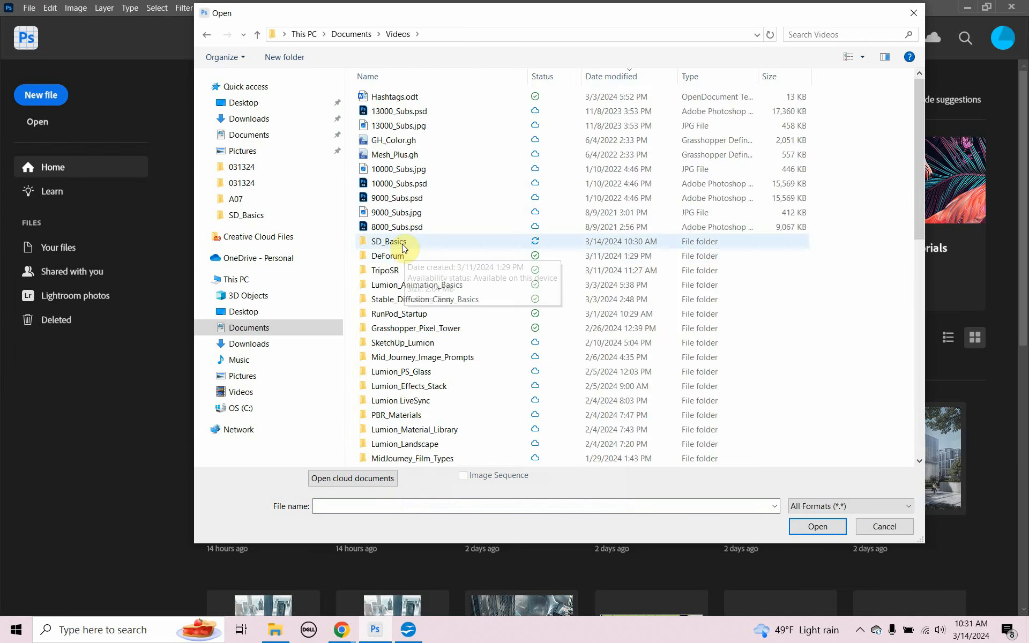
double_click(402, 238)
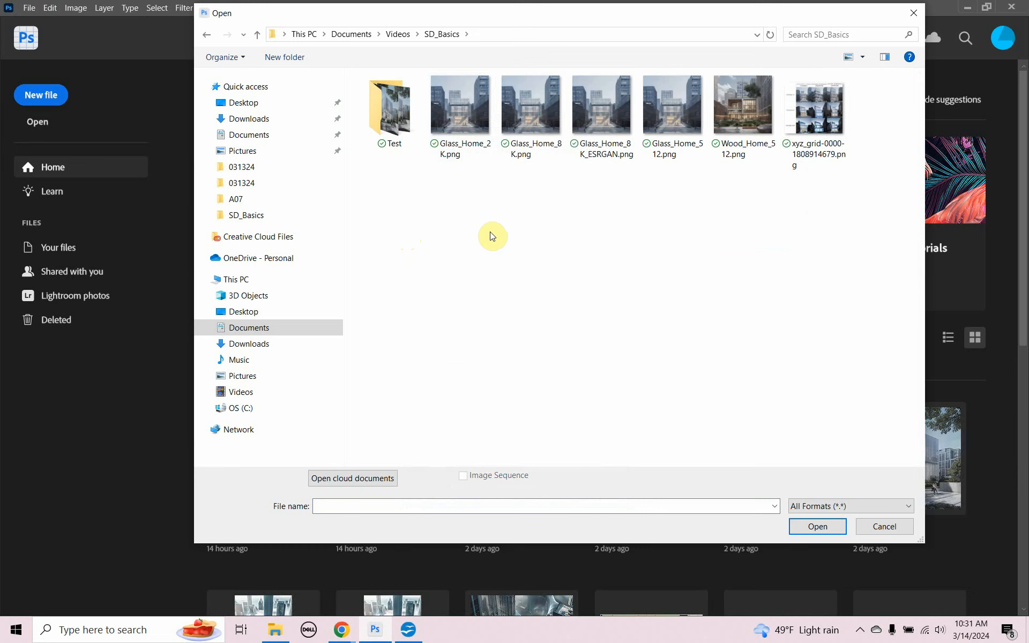
left_click(676, 115)
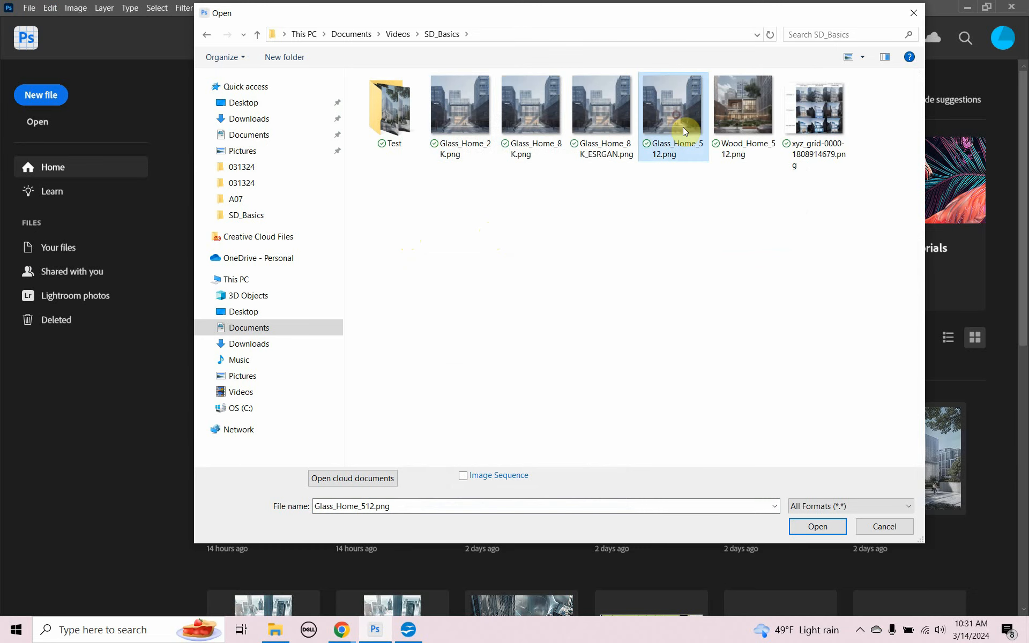
left_click(806, 526)
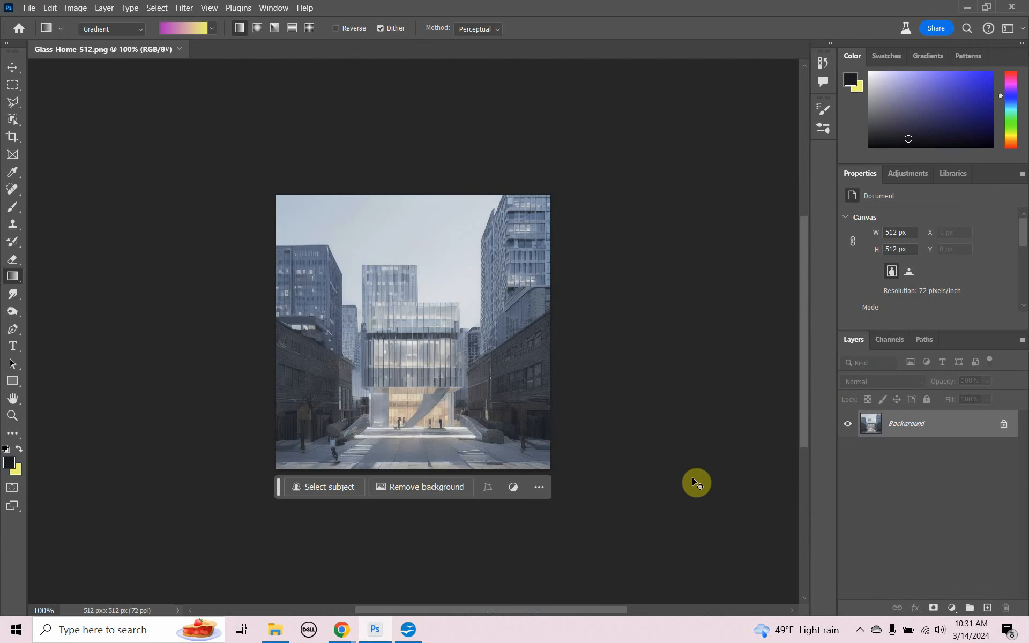
key("ctrl+0")
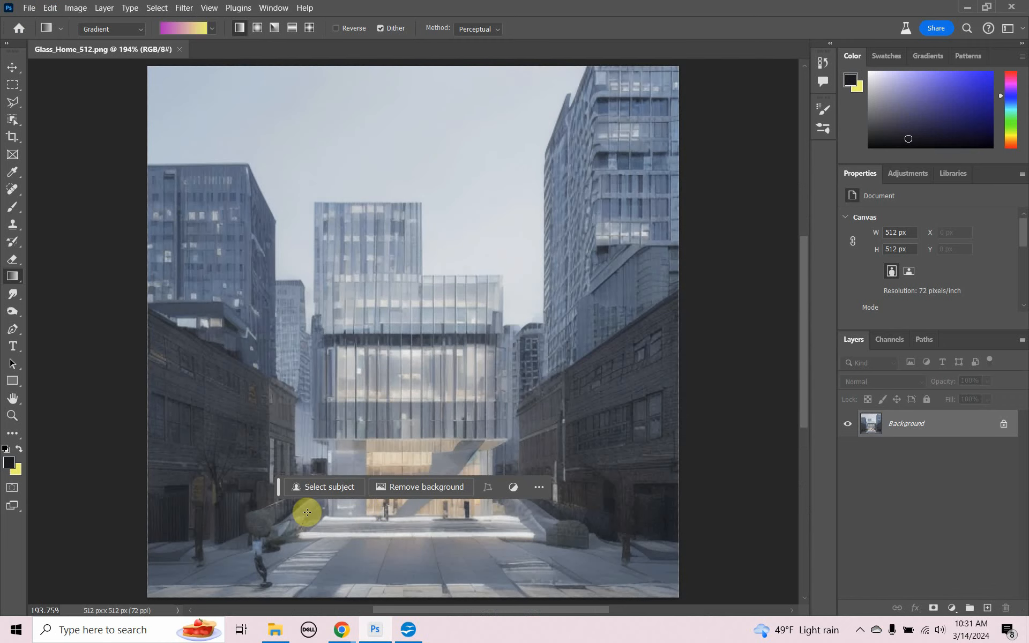
left_click_drag(282, 493, 275, 603)
- Open Glass_Home_2K.png from the SD_Basics folder fitted to the window and compare it with Glass_Home_512.png
left_click(28, 7)
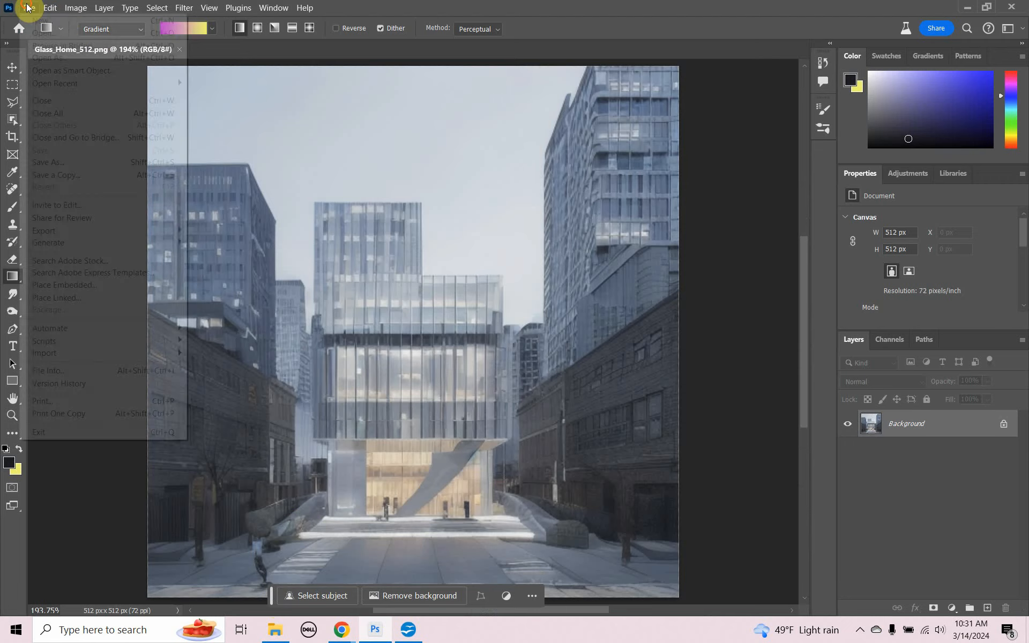
left_click(40, 36)
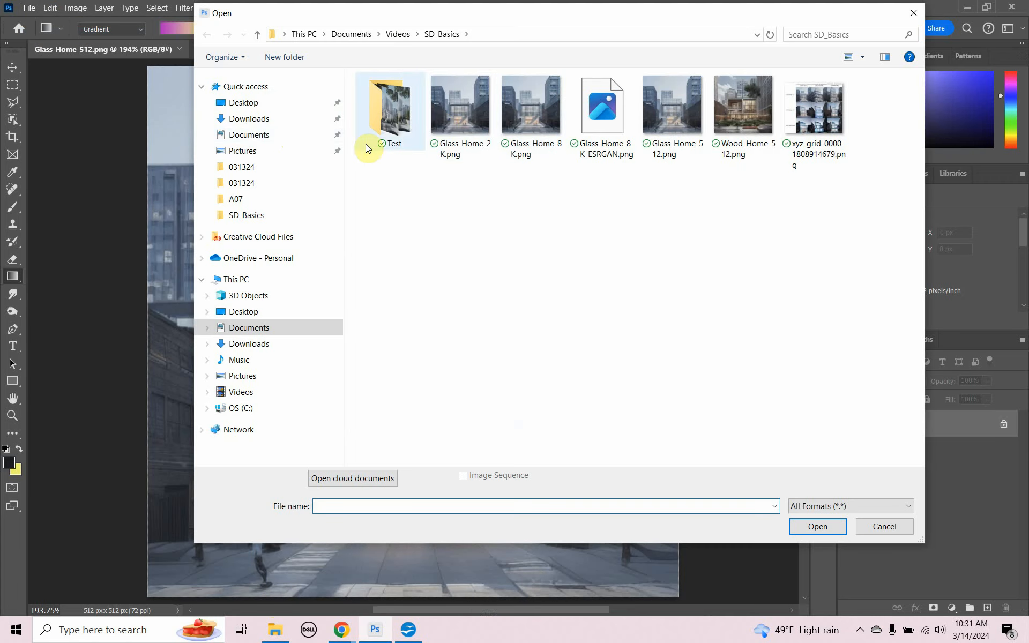
left_click(446, 117)
left_click(809, 527)
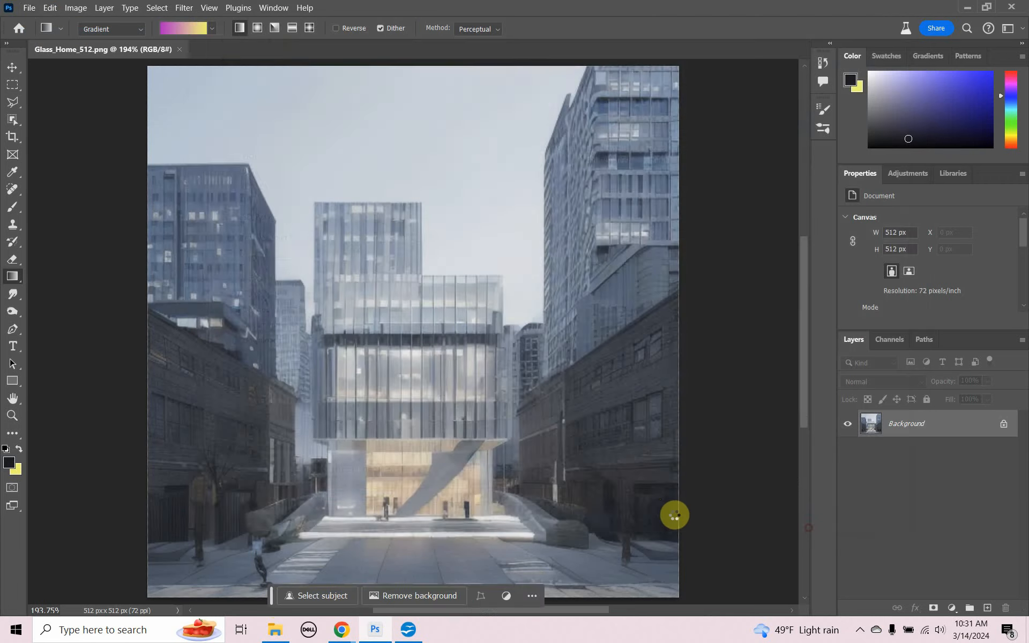
key("ctrl+0")
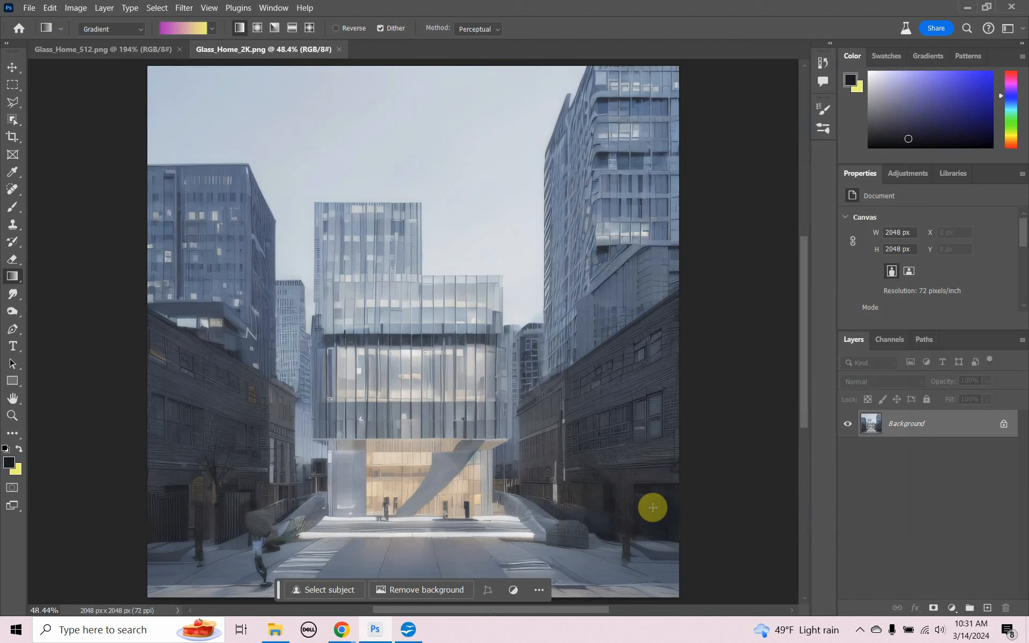
left_click(126, 48)
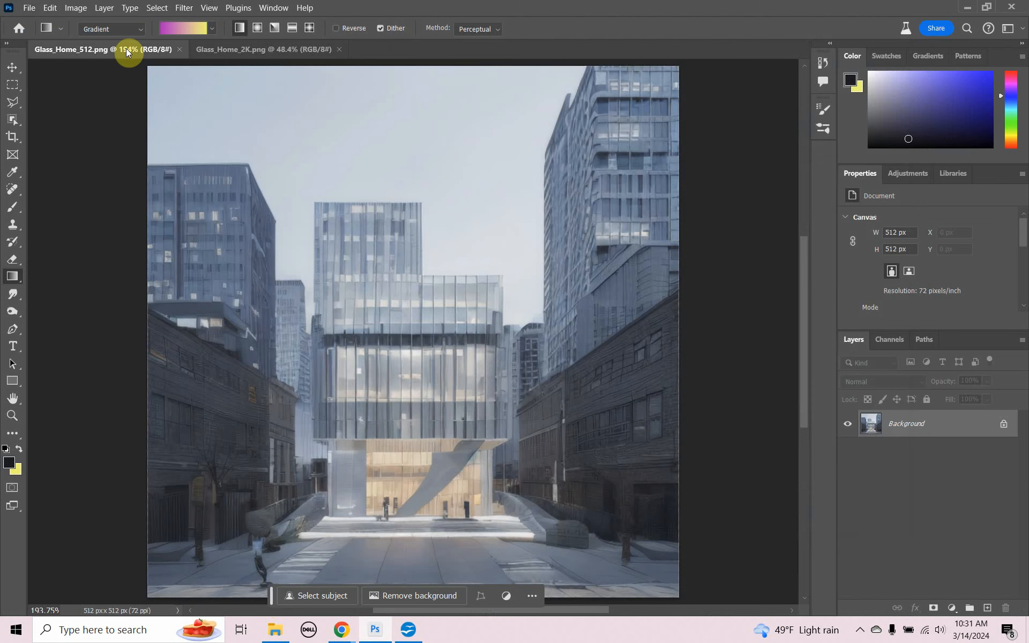
left_click(220, 53)
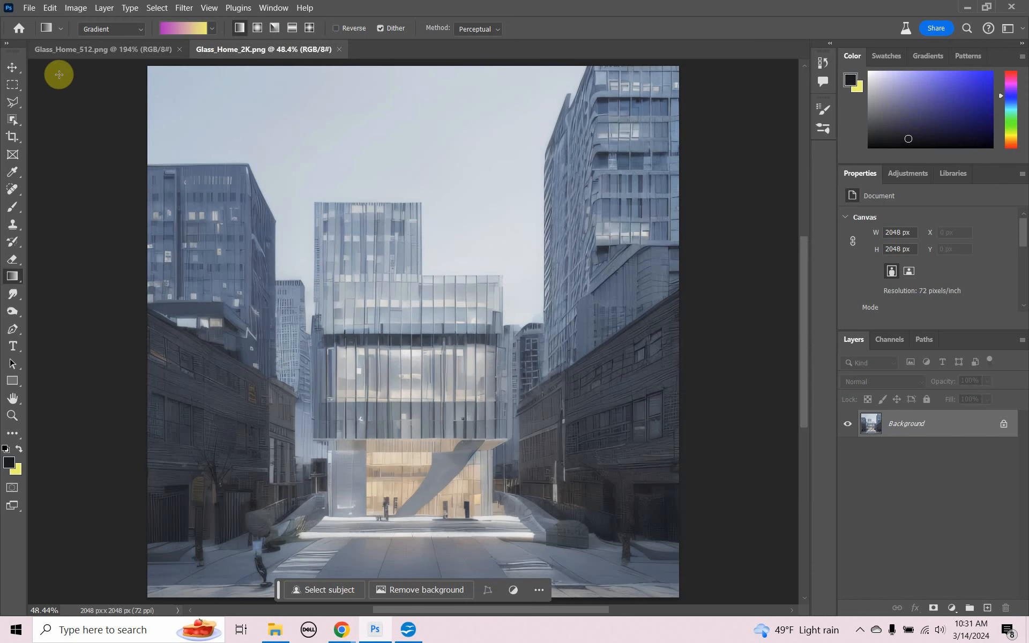
- Open Glass_Home_8K_ESRGAN.png from the SD_Basics folder and compare it with Glass_Home_2K.png
left_click(28, 11)
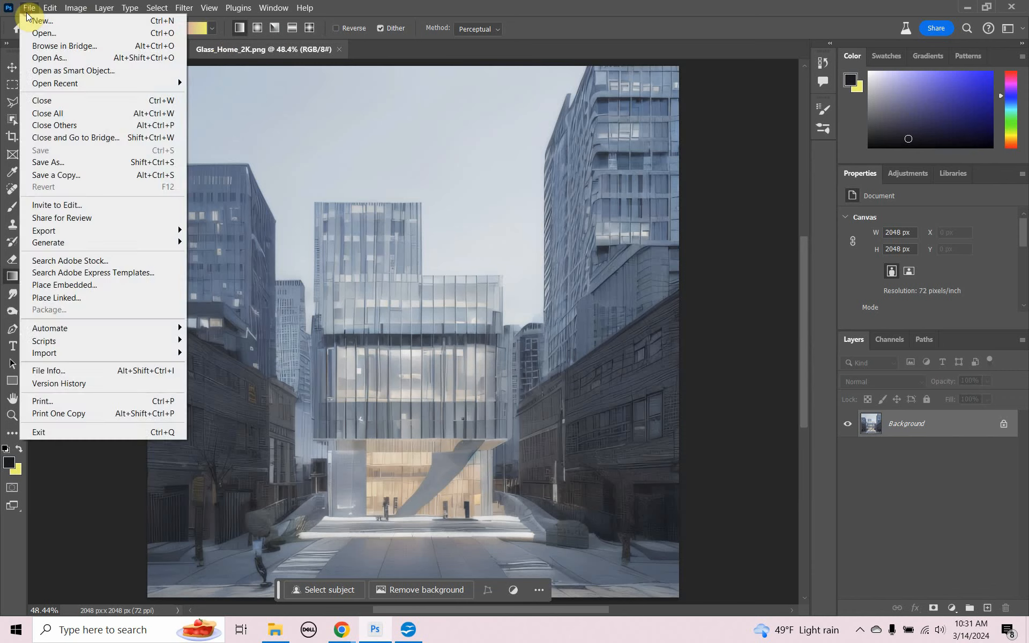
left_click(40, 30)
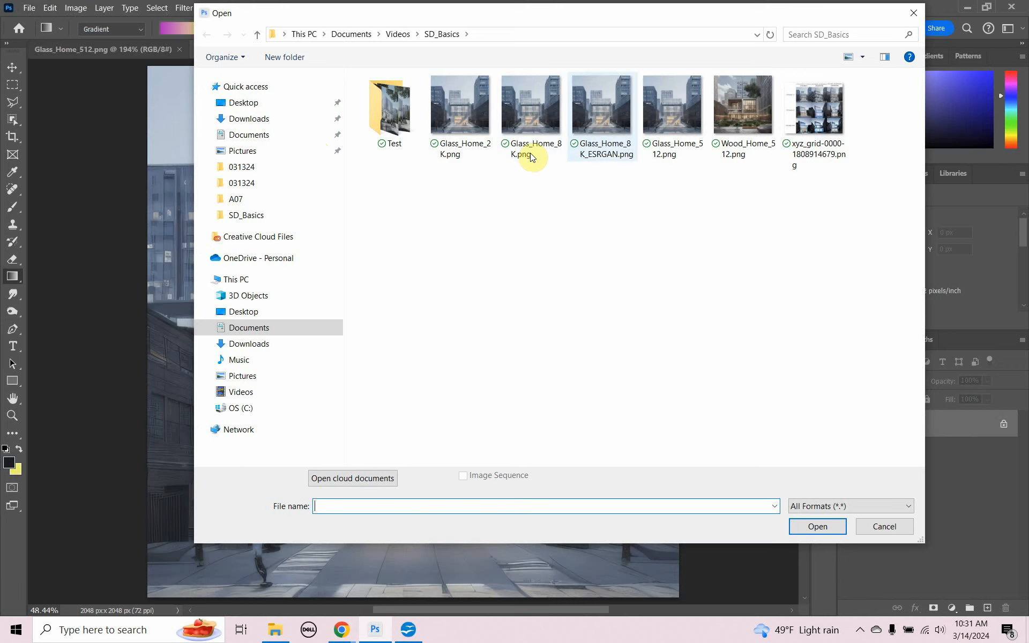
left_click(597, 115)
left_click(814, 526)
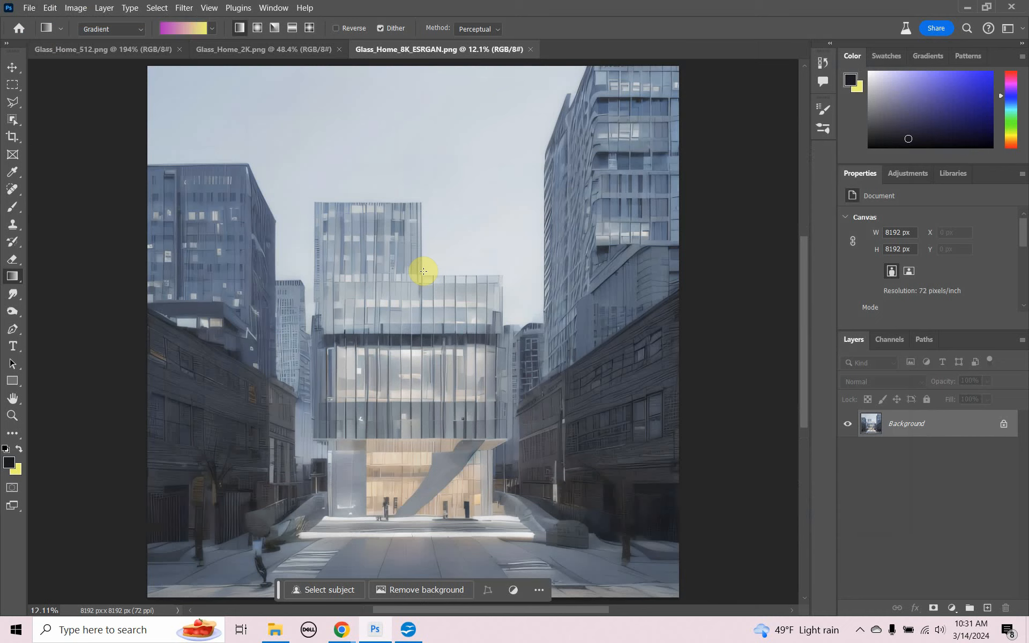
left_click(229, 49)
left_click(396, 49)
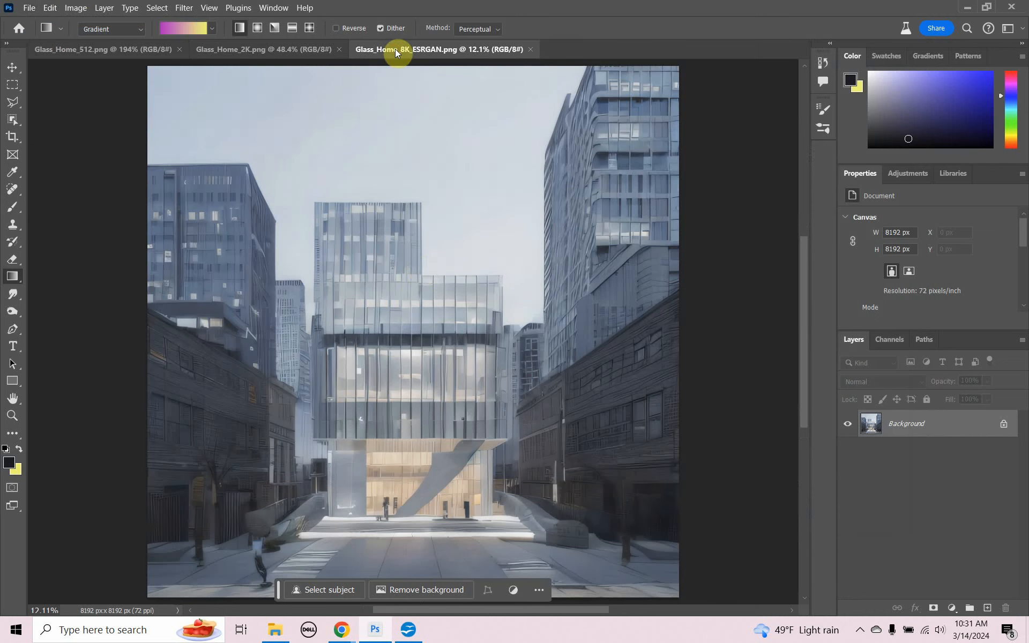
left_click(273, 50)
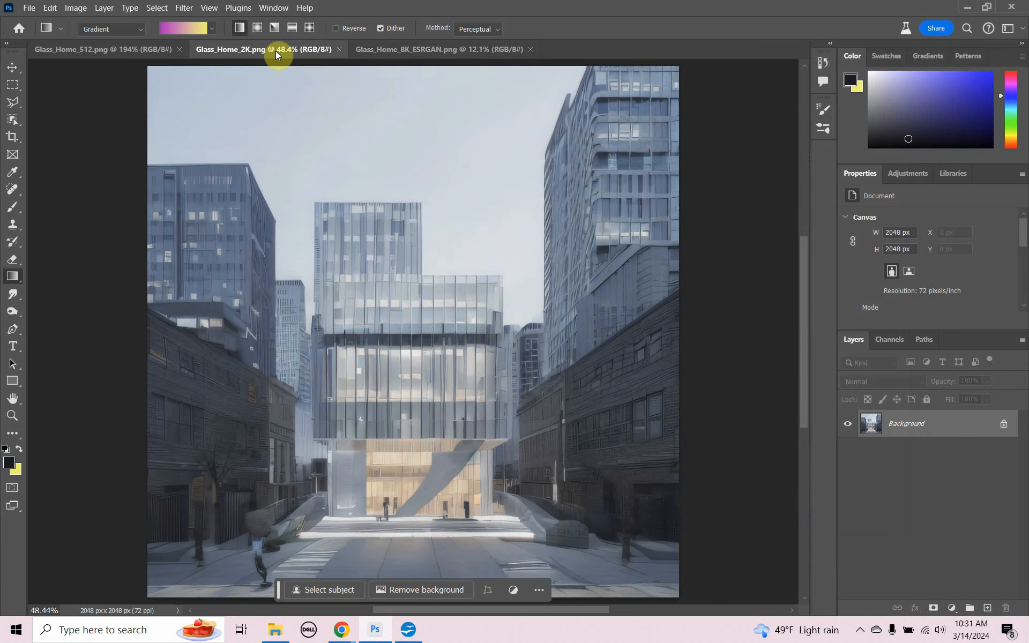
left_click(384, 56)
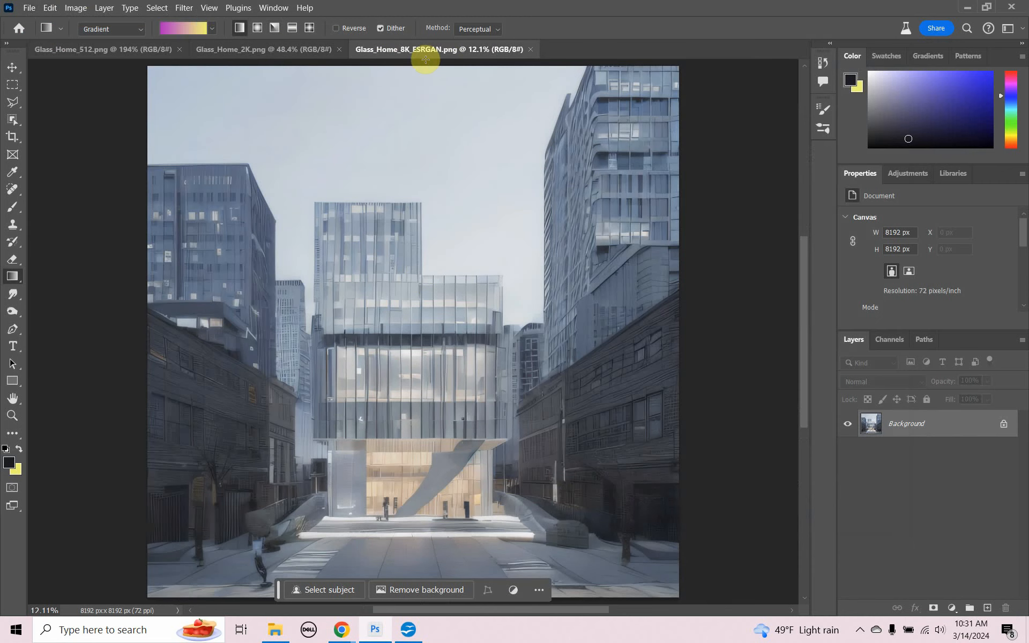
- Open Glass_Home_8K.png from the SD_Basics folder and fit it to the window
left_click(29, 7)
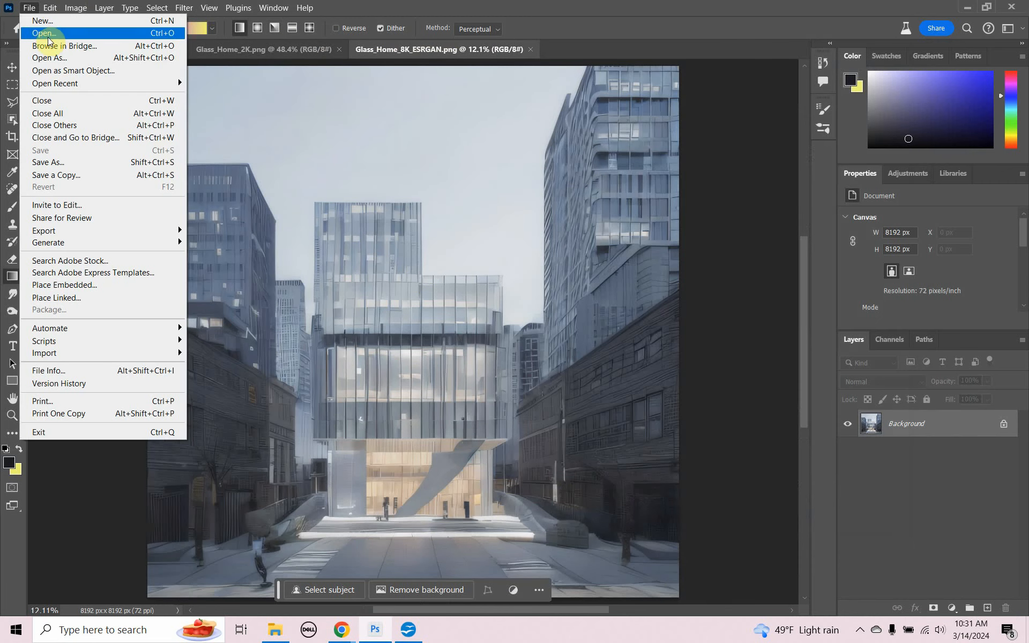
left_click(48, 35)
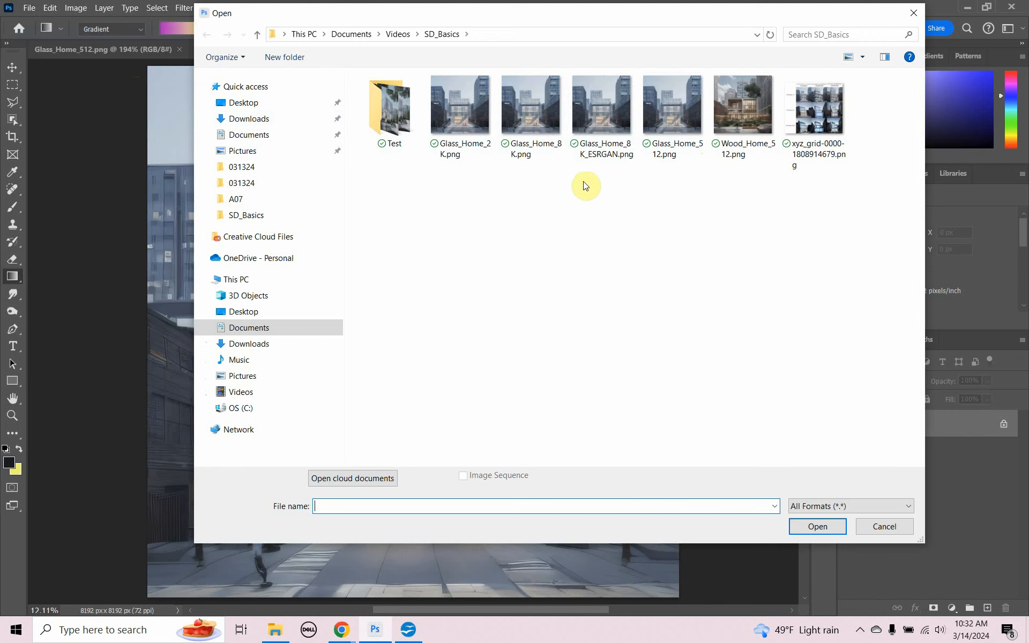
left_click(535, 141)
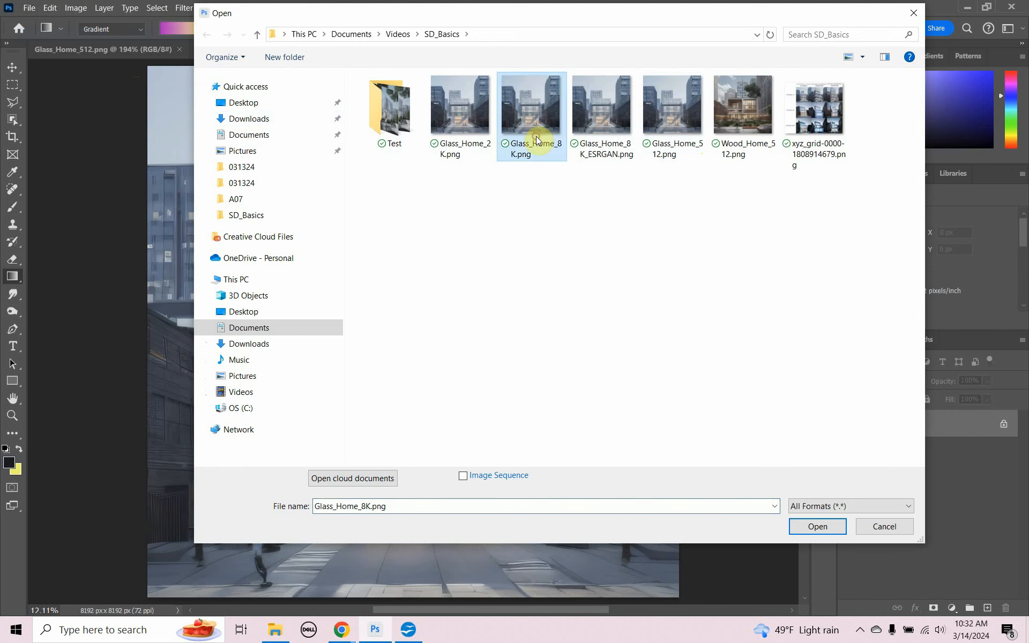
left_click(794, 523)
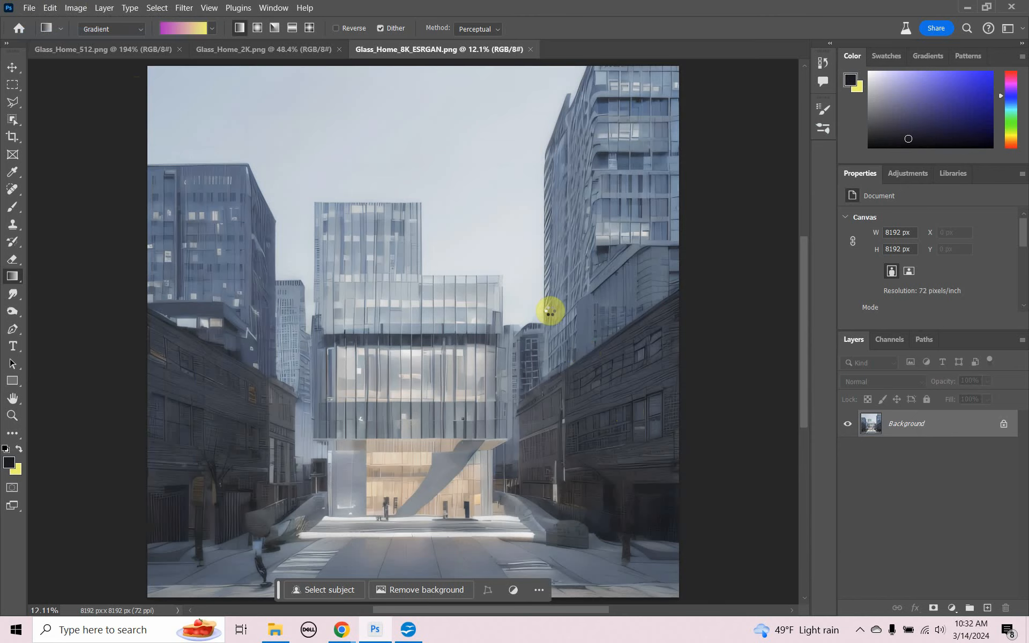
key("ctrl+0")
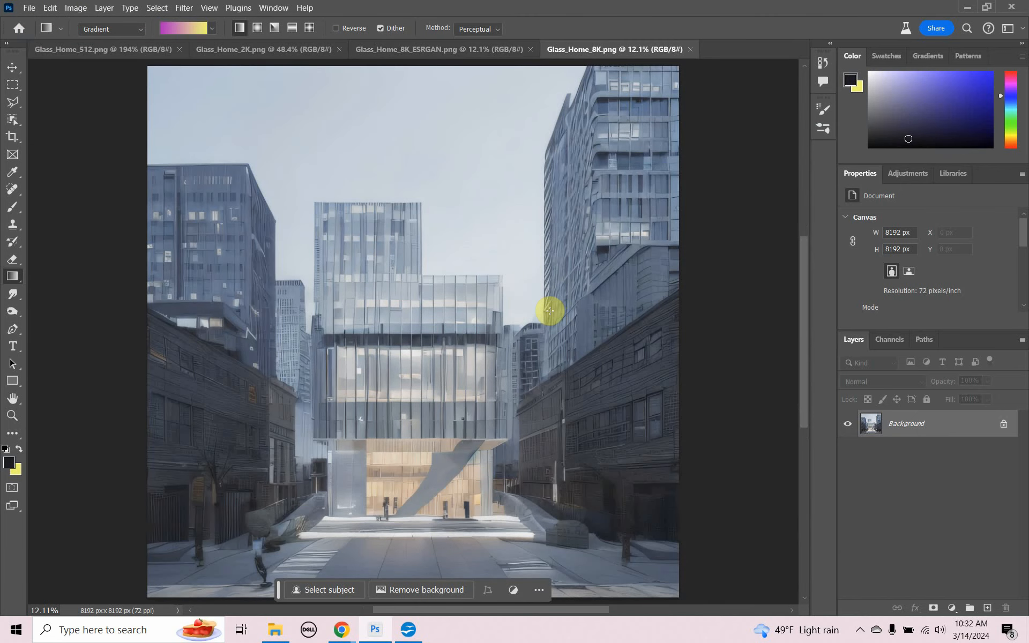